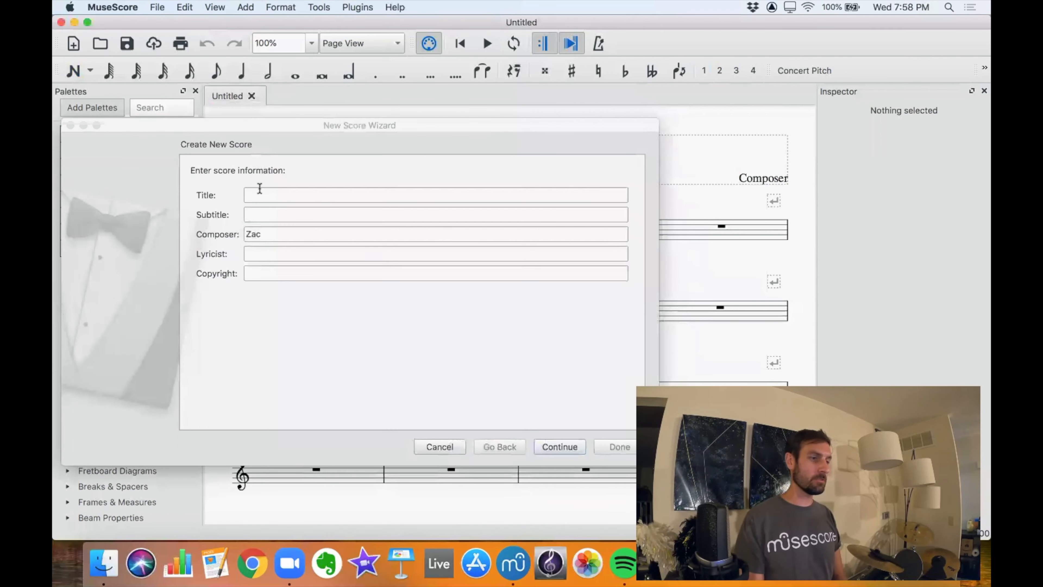
Title the new score Snare Cadence and continue to the template choice.
{"action": "left_click_drag", "start_coordinate": [249, 235], "coordinate": [258, 235]}
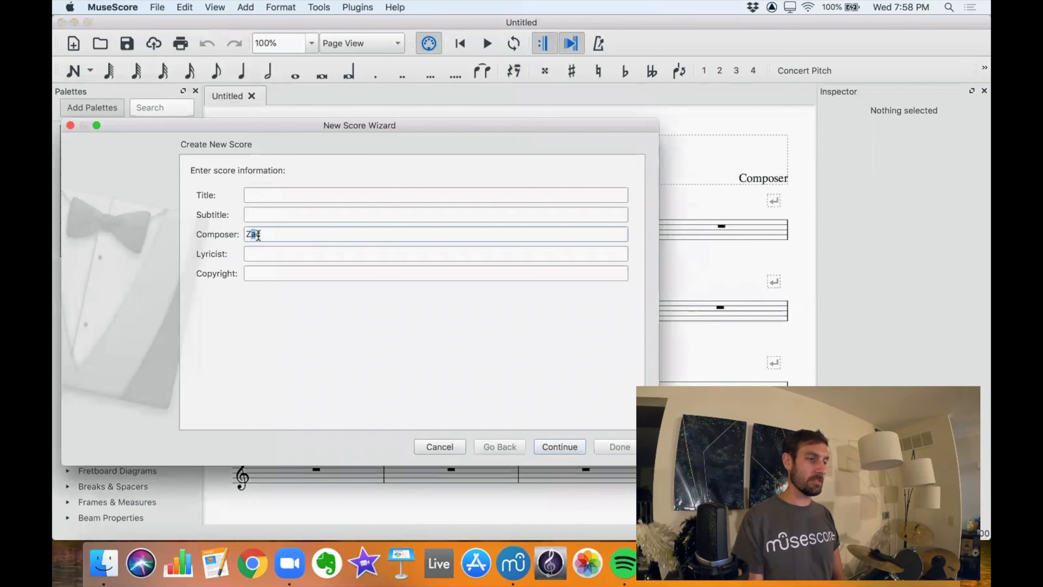
{"action": "left_click", "coordinate": [251, 197]}
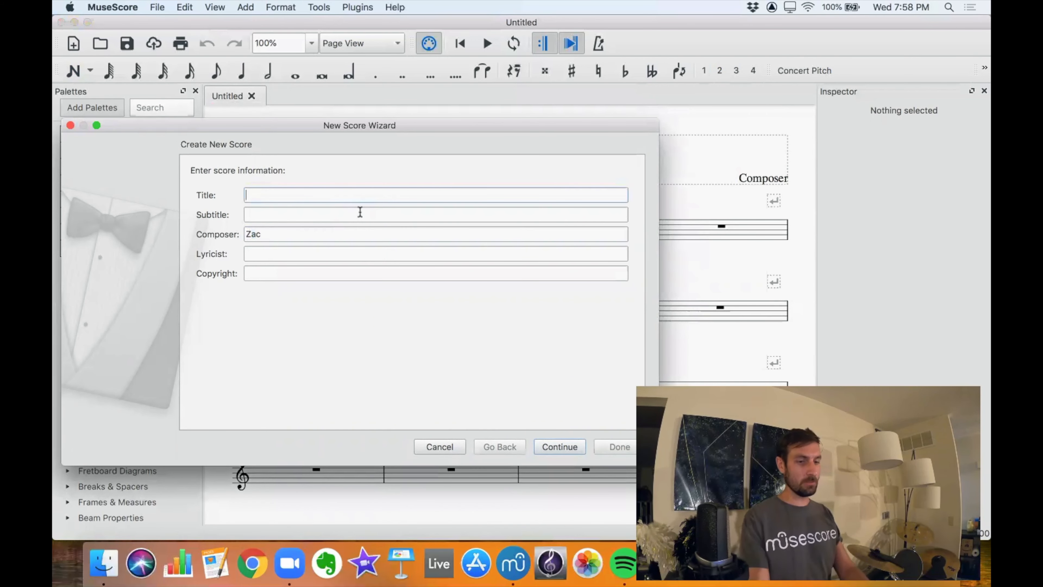
{"action": "type", "text": "Snac"}
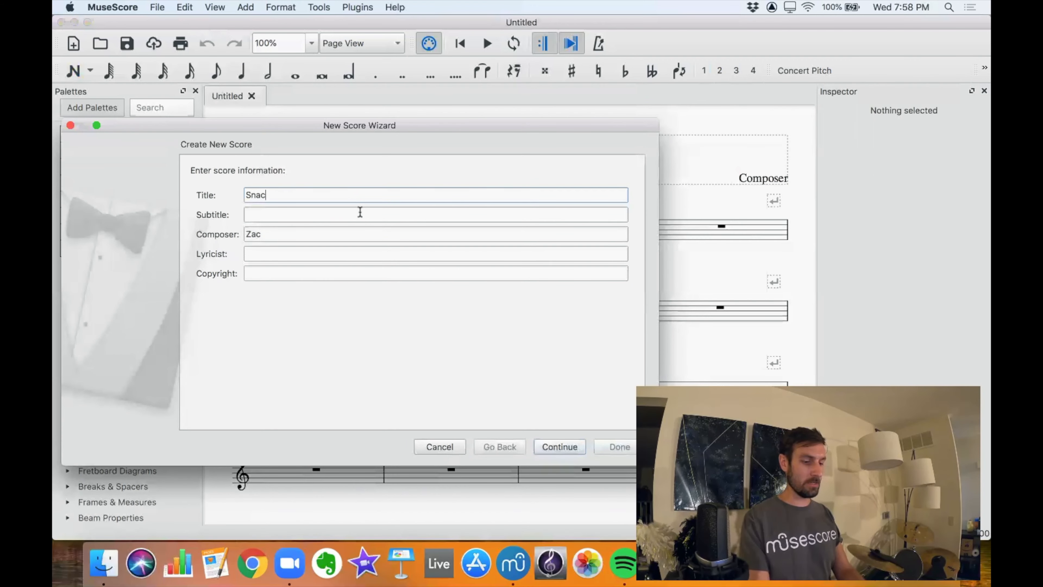
{"action": "key", "text": "BackSpace"}
{"action": "type", "text": "re Ca"}
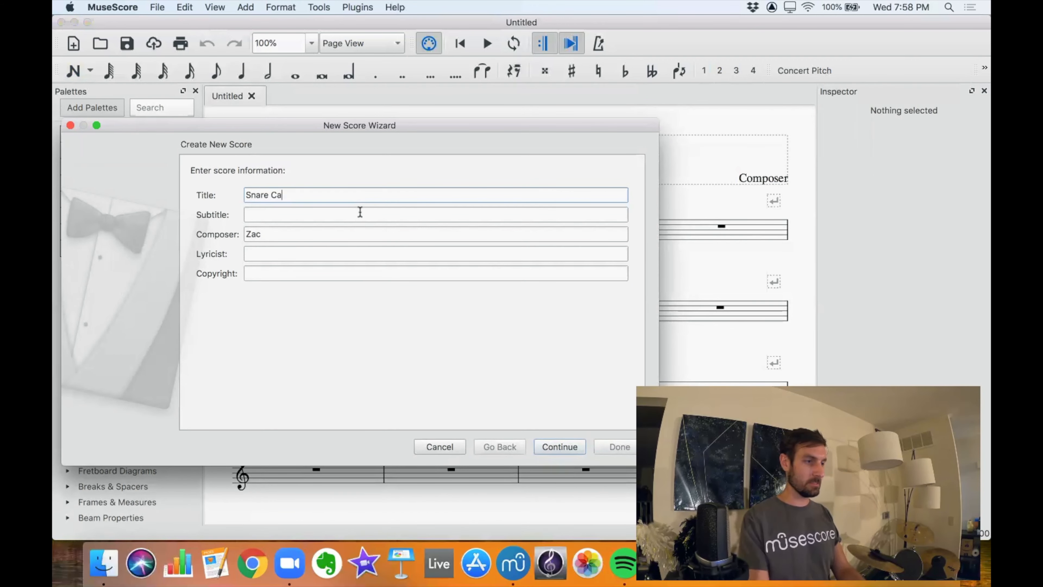
{"action": "type", "text": "dence"}
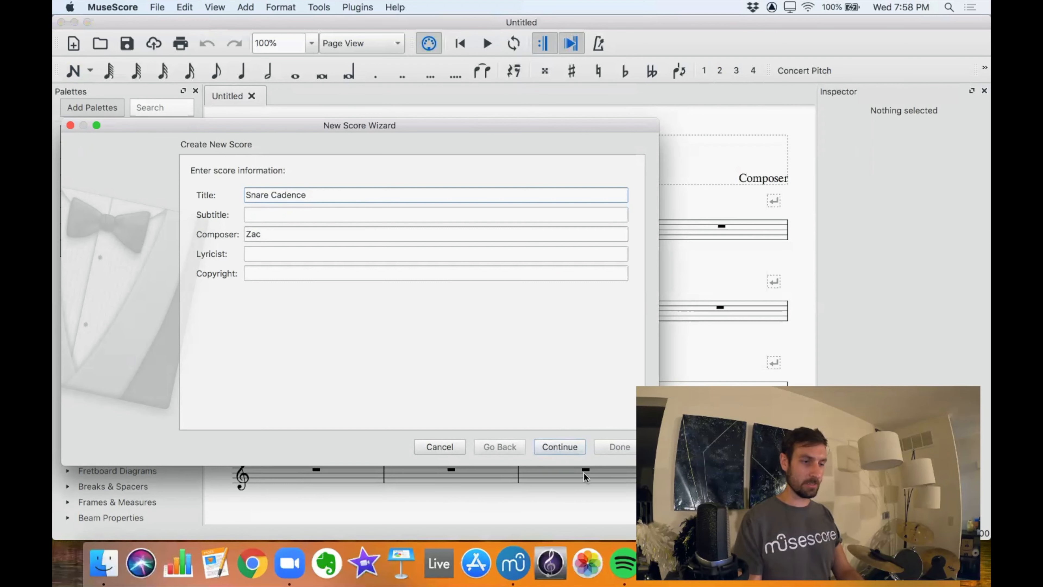
{"action": "left_click", "coordinate": [567, 446]}
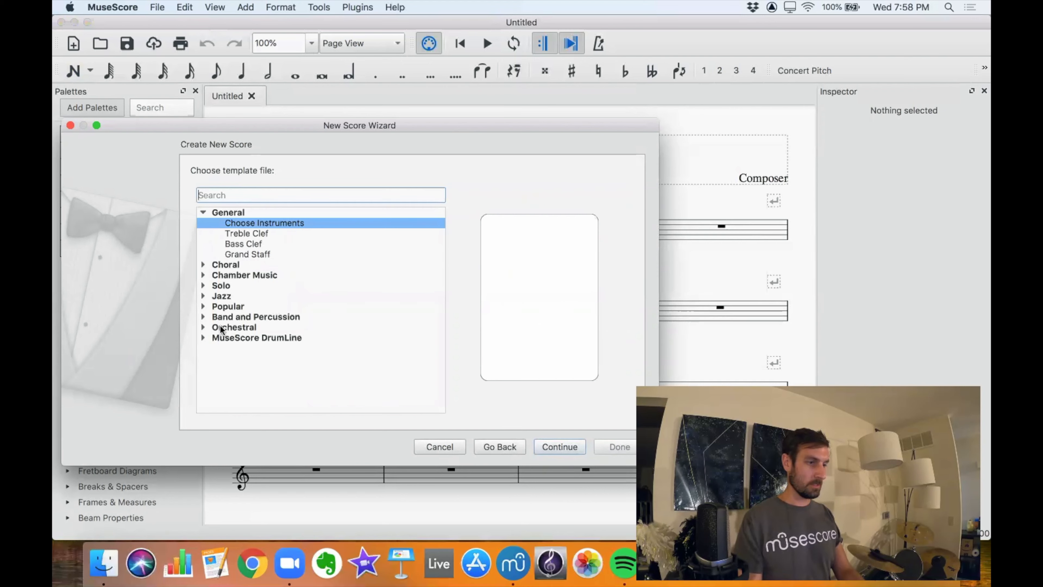
Look through the MuseScore DrumLine templates, but continue with Choose Instruments as the template.
{"action": "left_click", "coordinate": [202, 336]}
{"action": "scroll", "coordinate": [269, 345], "scroll_direction": "down", "scroll_amount": 5}
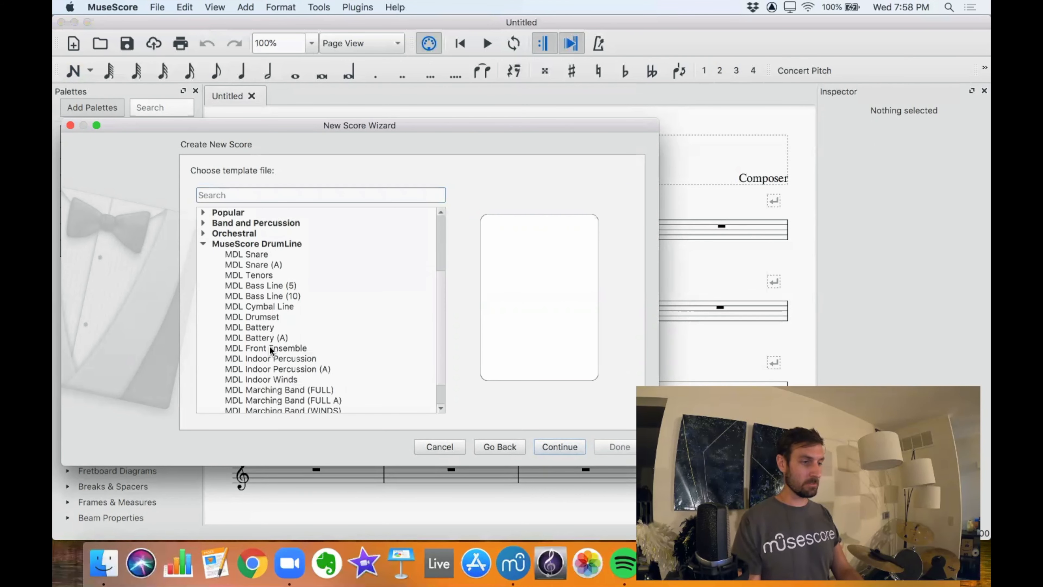
{"action": "scroll", "coordinate": [270, 347], "scroll_direction": "down", "scroll_amount": 2}
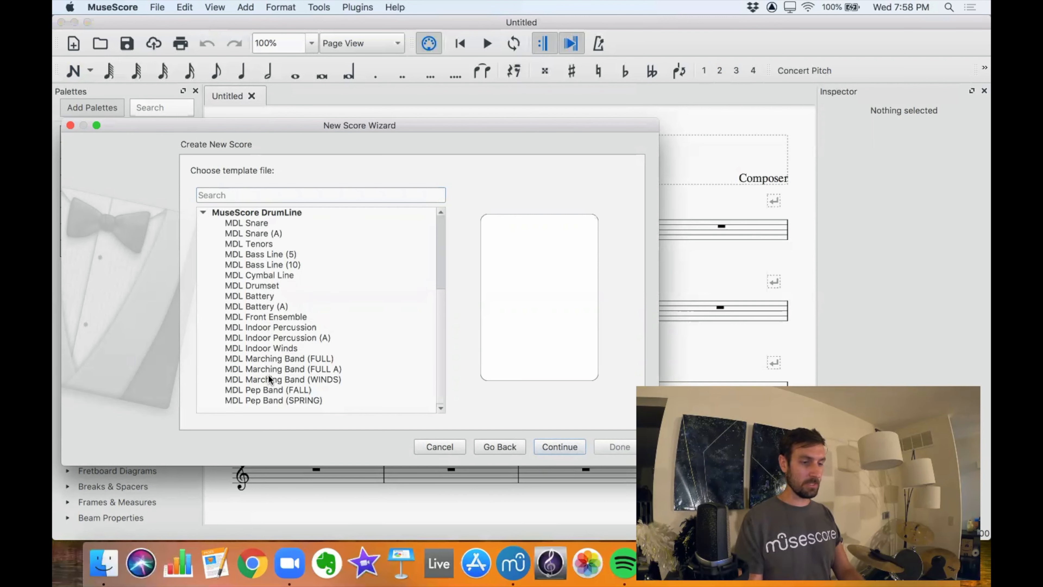
{"action": "left_click", "coordinate": [552, 448]}
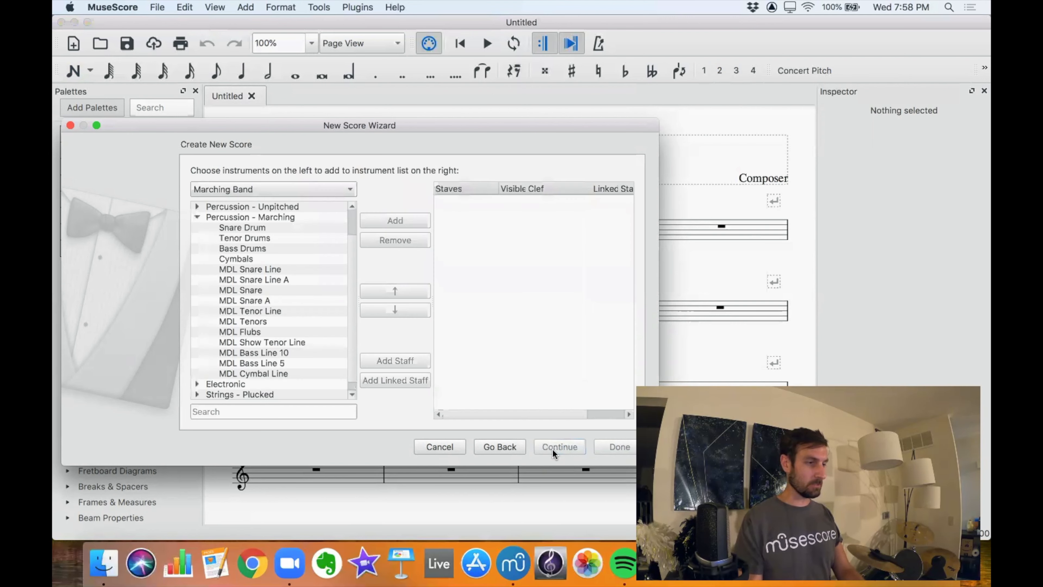
Add MDL Snare Line and MDL Snare Line A from the marching percussion instruments to the score.
{"action": "left_click", "coordinate": [272, 188]}
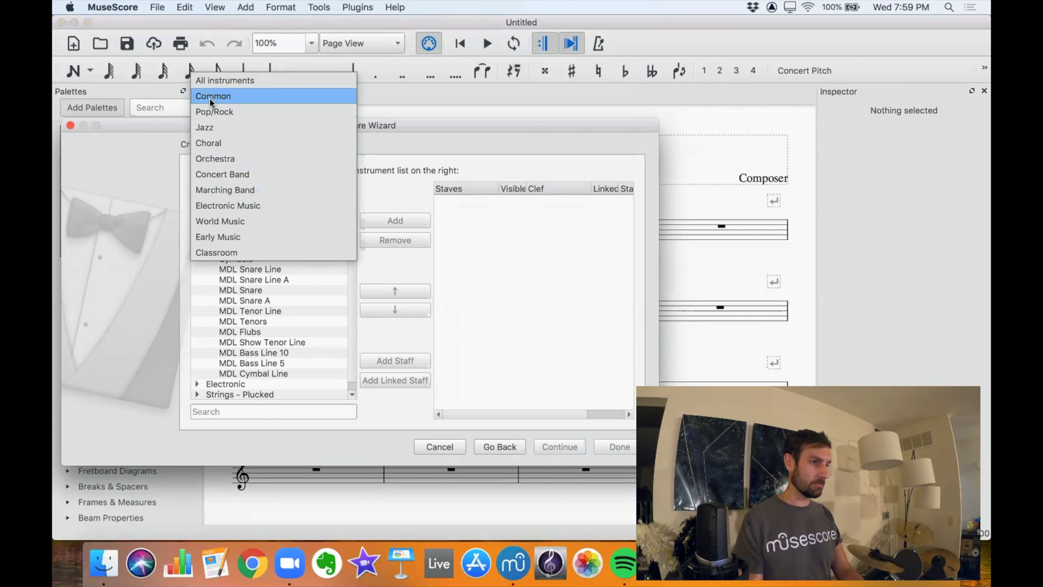
{"action": "left_click", "coordinate": [150, 204]}
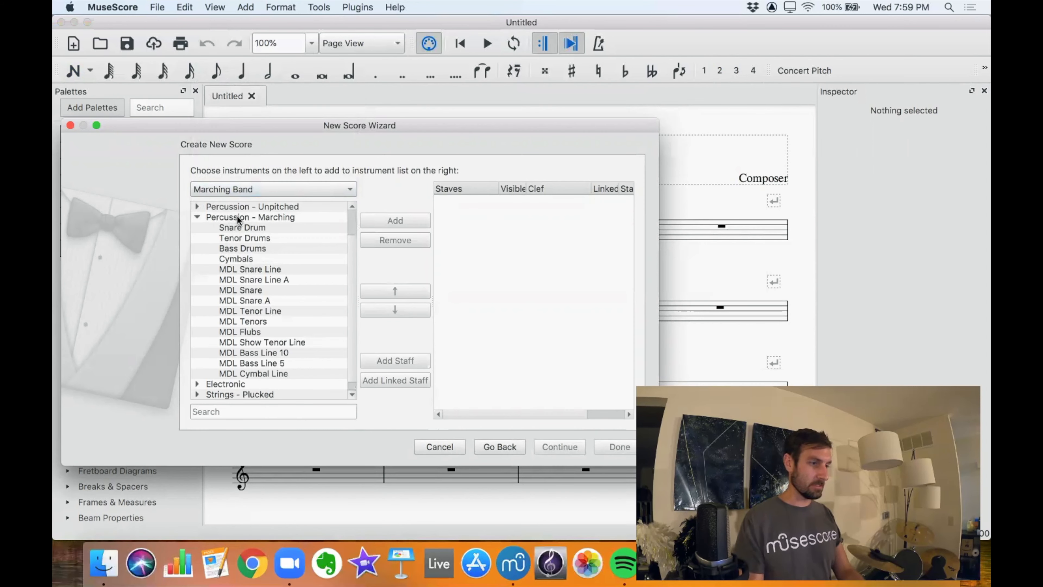
{"action": "scroll", "coordinate": [274, 215], "scroll_direction": "up", "scroll_amount": 3}
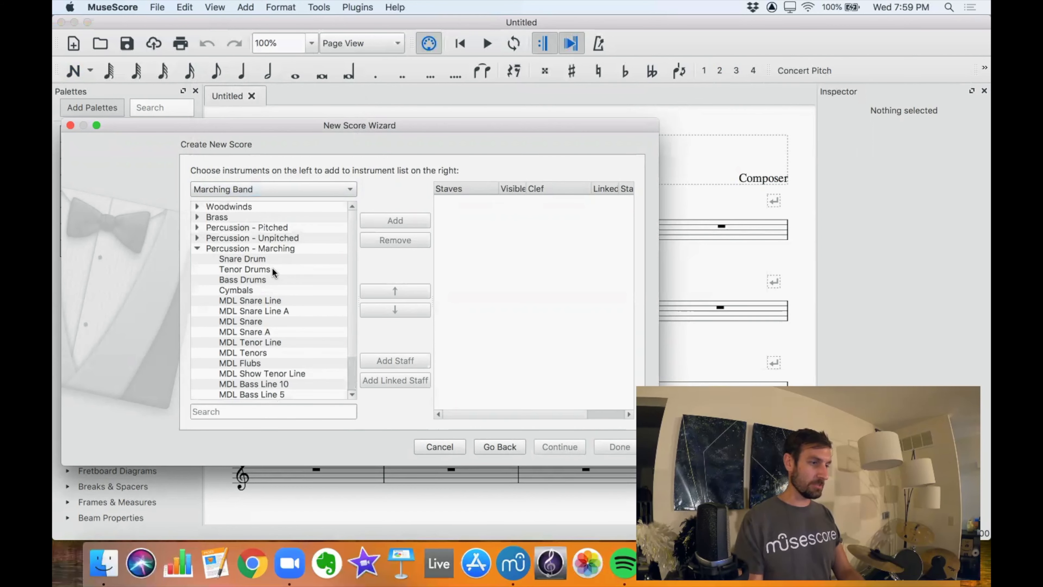
{"action": "scroll", "coordinate": [272, 268], "scroll_direction": "down", "scroll_amount": 3}
{"action": "scroll", "coordinate": [272, 269], "scroll_direction": "down", "scroll_amount": 1}
{"action": "left_click", "coordinate": [248, 260]}
{"action": "left_click", "coordinate": [264, 269]}
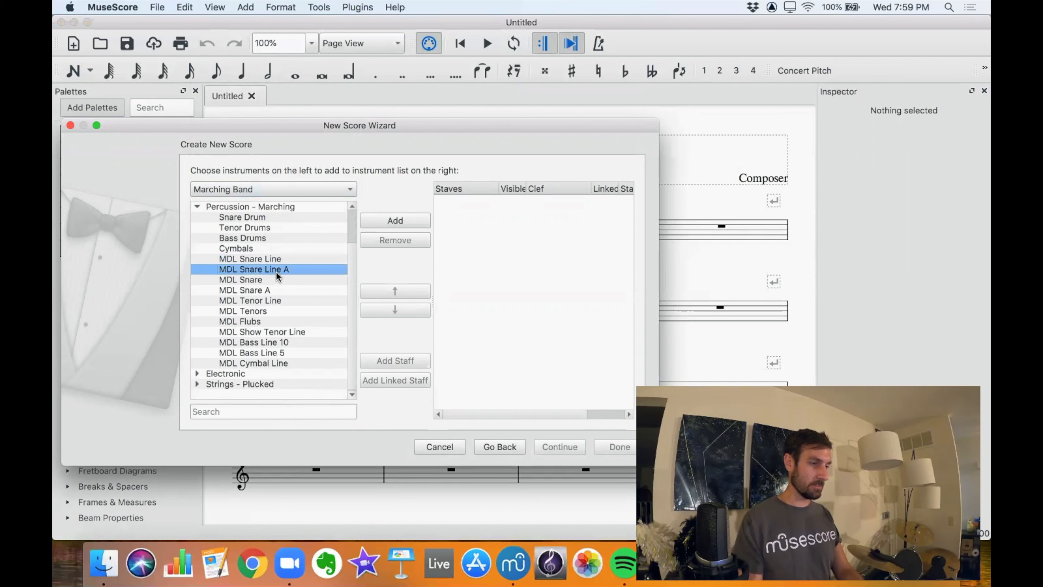
{"action": "left_click", "coordinate": [281, 259]}
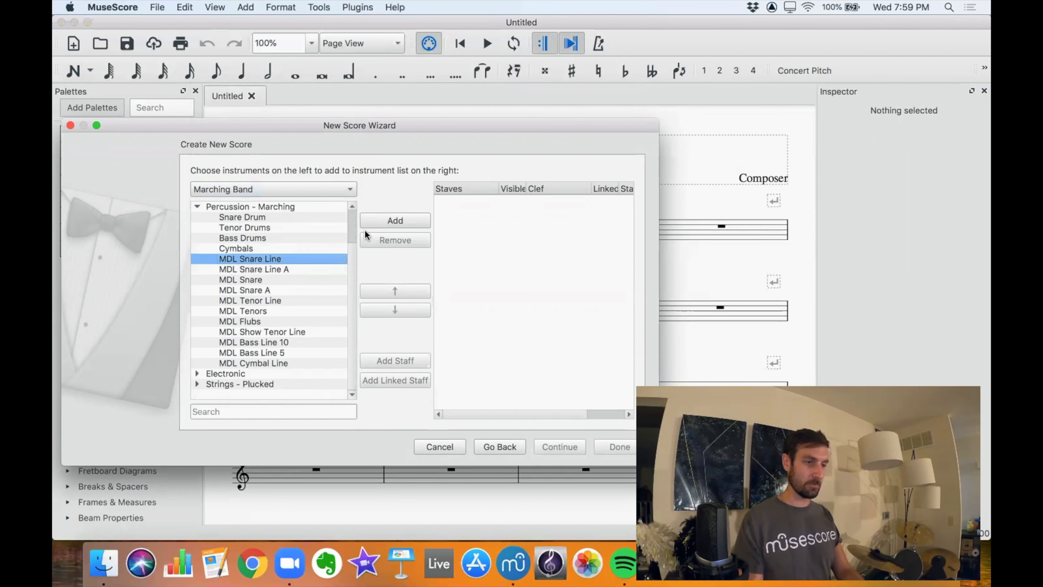
{"action": "left_click", "coordinate": [387, 220]}
{"action": "left_click", "coordinate": [284, 270]}
{"action": "left_click", "coordinate": [411, 218]}
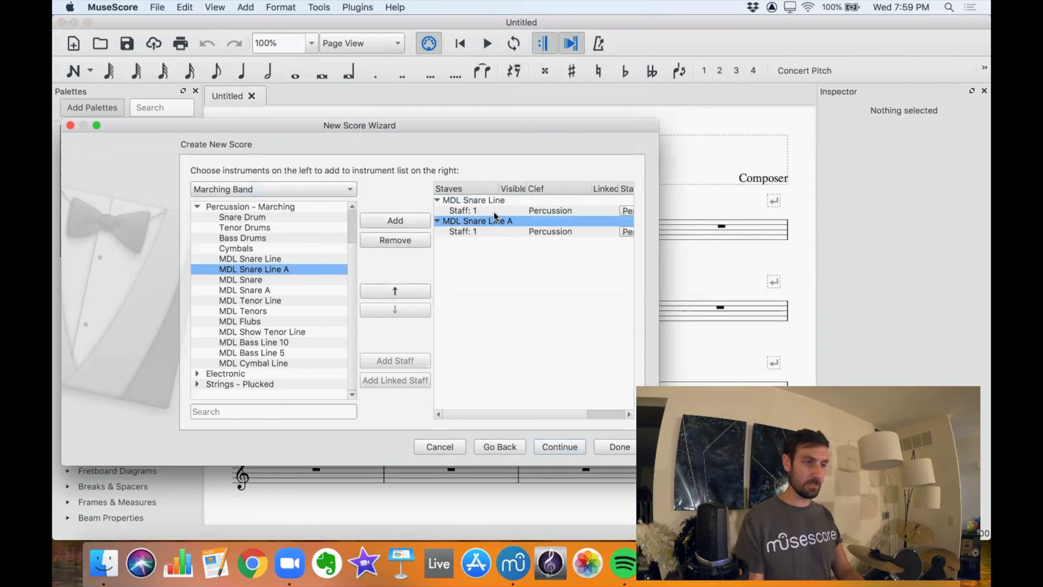
Create the score with no sharps or flats, 4/4 time, 32 measures and a tempo of 120 BPM.
{"action": "left_click", "coordinate": [548, 444]}
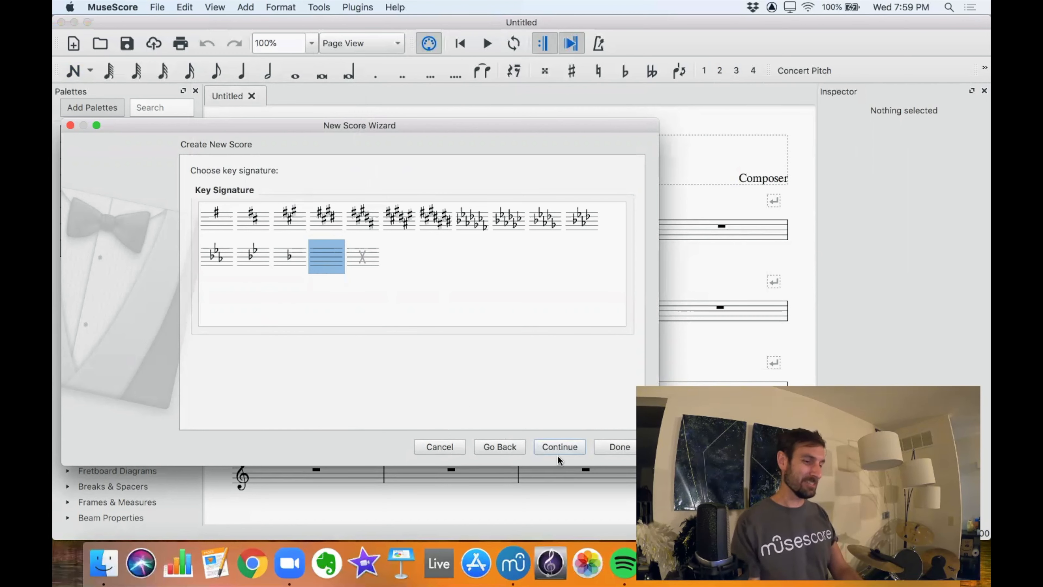
{"action": "left_click", "coordinate": [559, 446]}
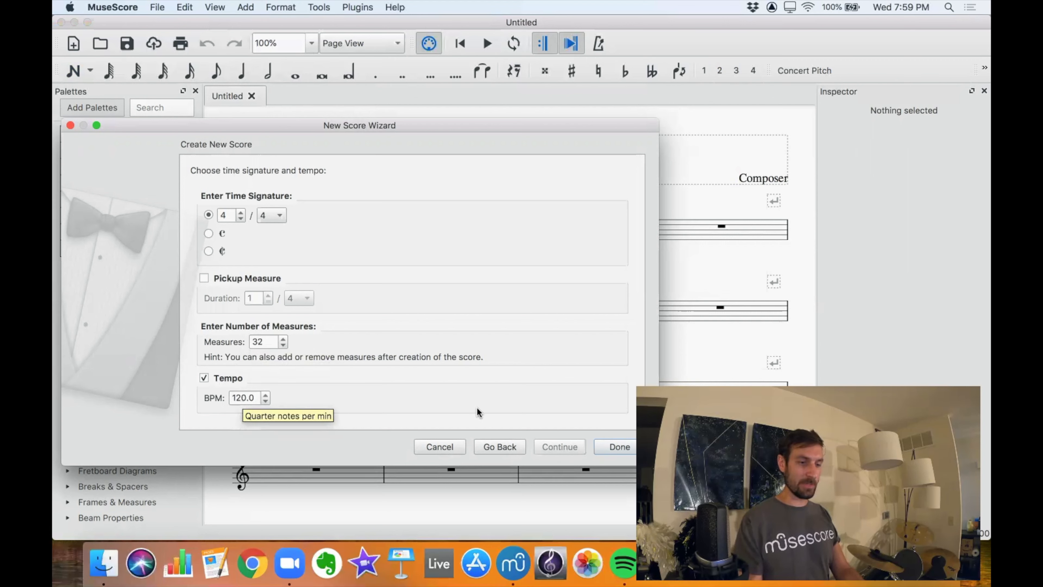
{"action": "left_click", "coordinate": [612, 446]}
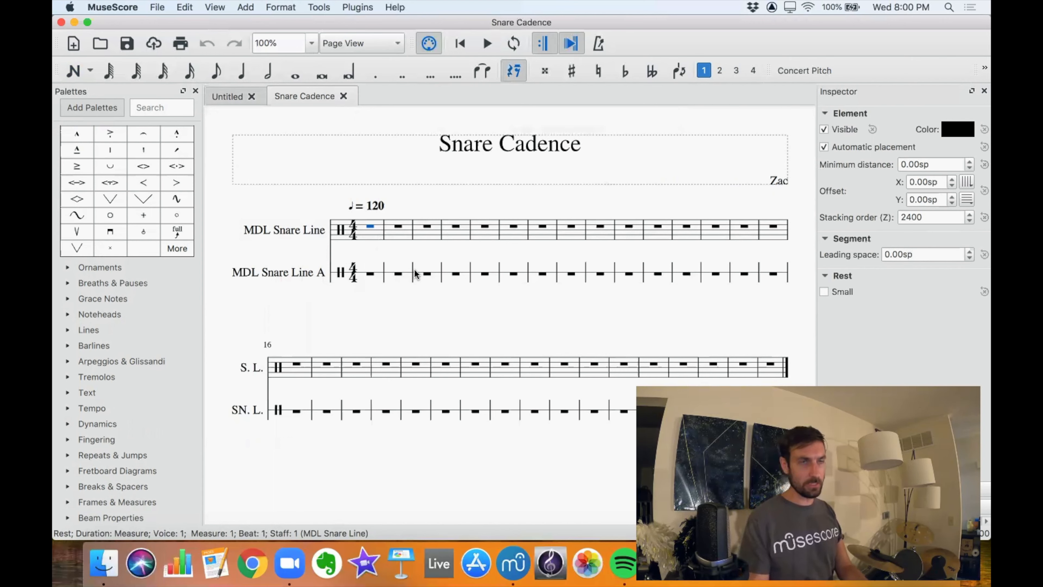
Enter three quarter-note hits followed by three quarter-note rim shots from measure 1 of the MDL Snare Line staff.
{"action": "left_click", "coordinate": [373, 236]}
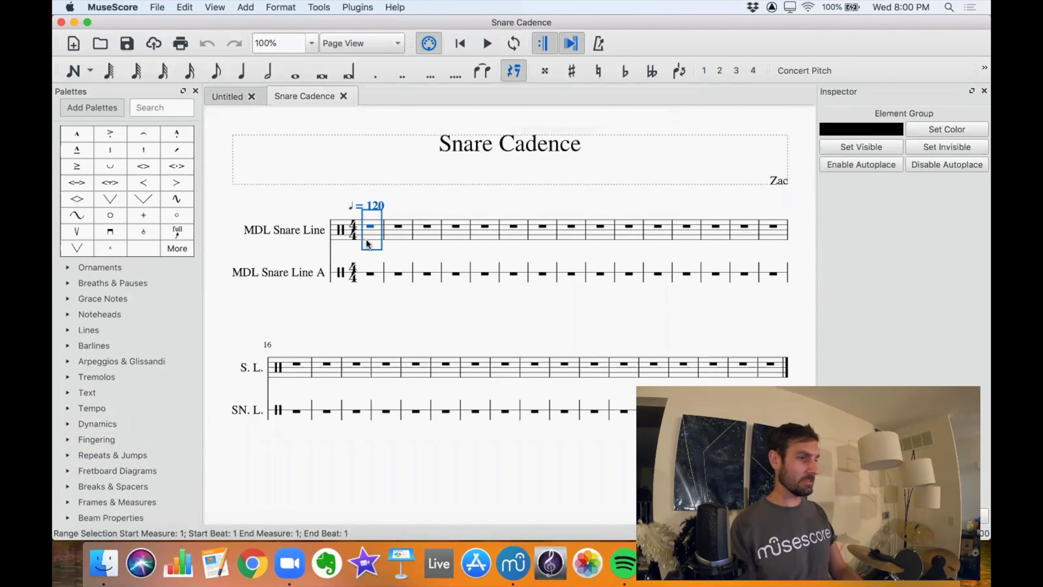
{"action": "key", "text": "n"}
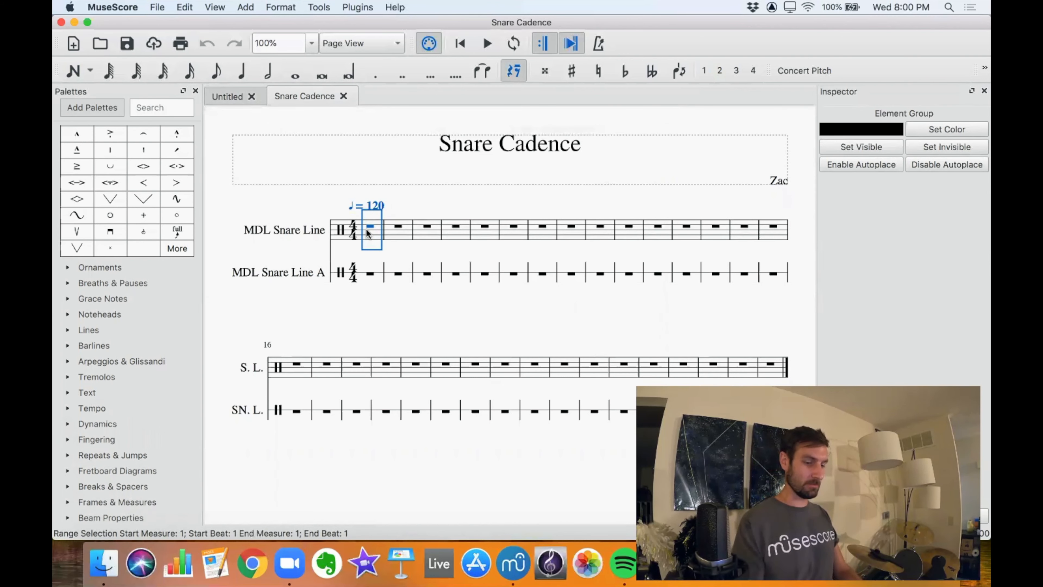
{"action": "left_click", "coordinate": [366, 229]}
{"action": "key", "text": "a"}
{"action": "key", "text": "a"}
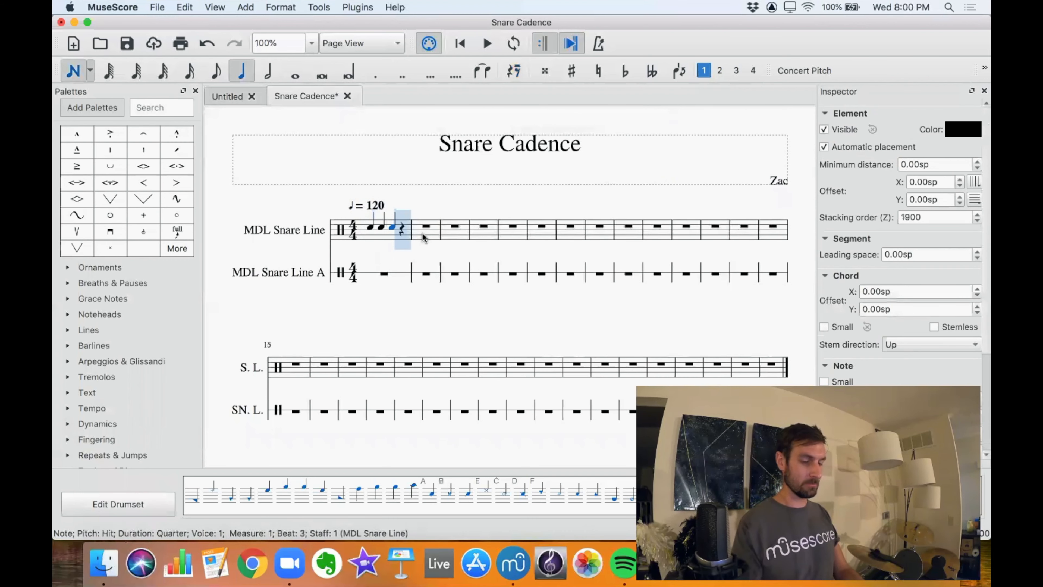
{"action": "key", "text": "b"}
{"action": "key", "text": "b"}
{"action": "key", "text": "b"}
Enter the same three quarter-note hits and three rim shots from measure 1 of the MDL Snare Line A staff.
{"action": "left_click", "coordinate": [382, 279]}
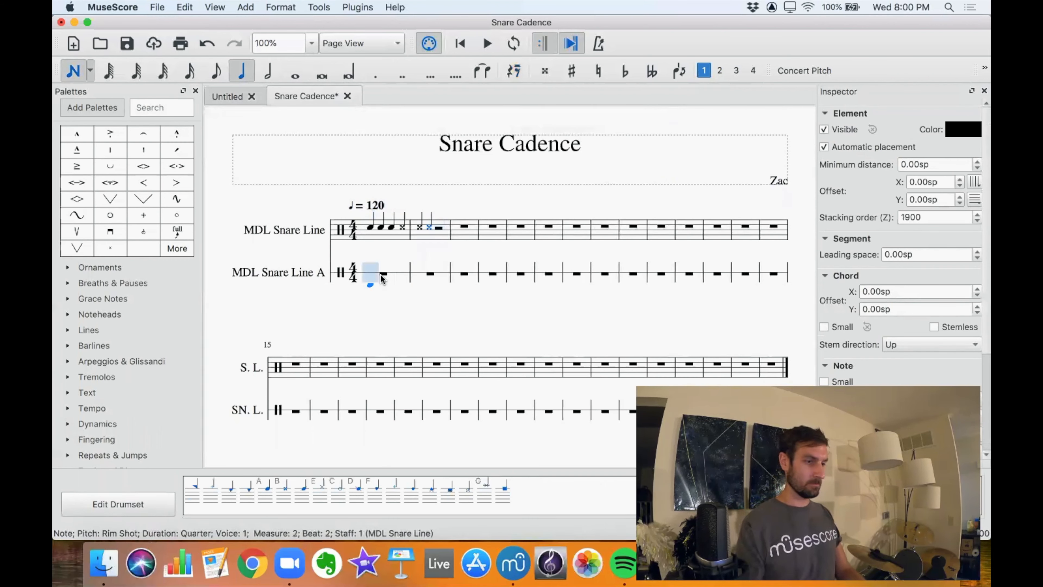
{"action": "key", "text": "Escape"}
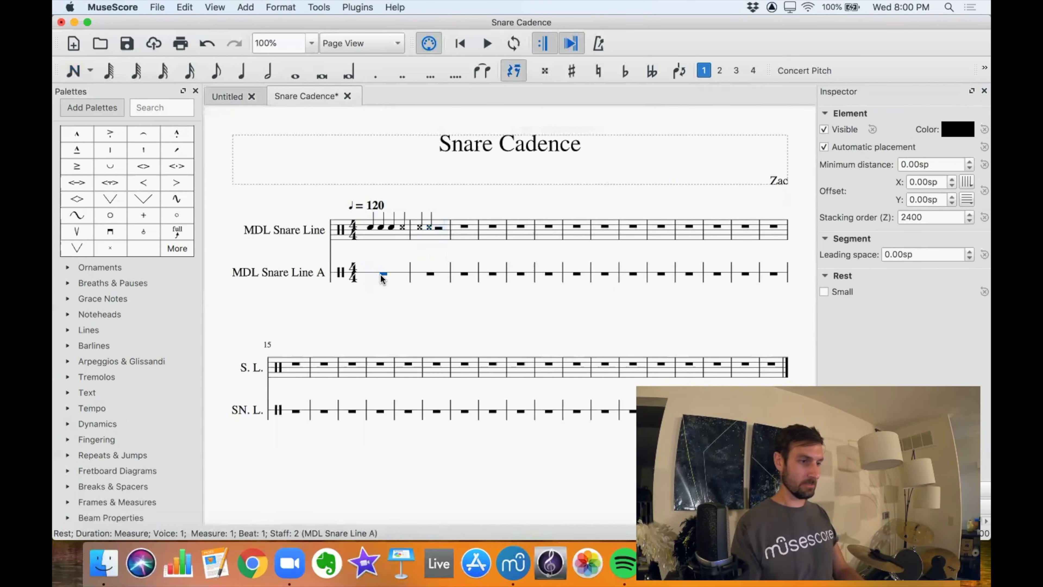
{"action": "key", "text": "n"}
{"action": "key", "text": "a"}
{"action": "key", "text": "a"}
{"action": "key", "text": "a"}
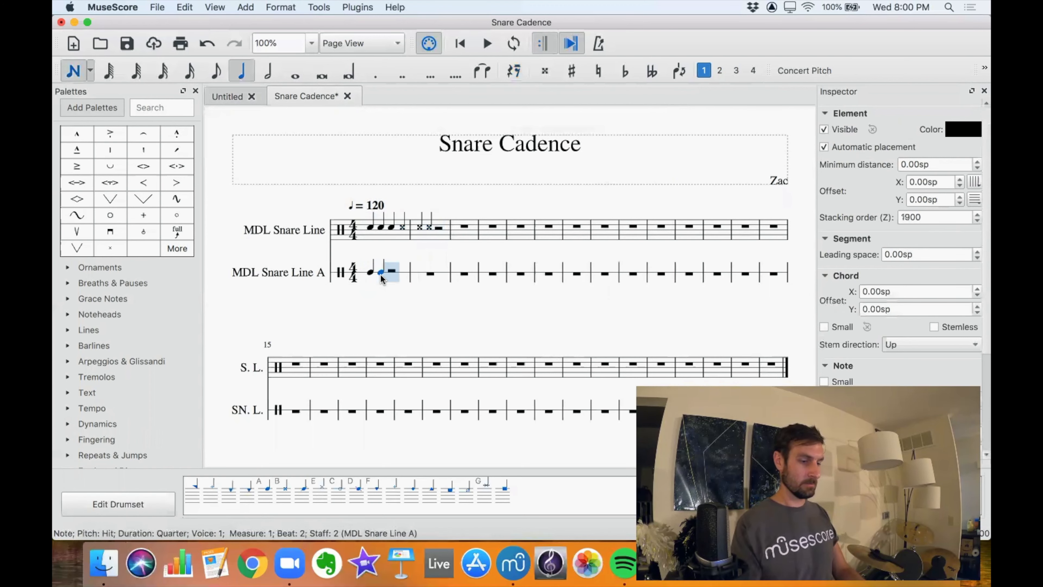
{"action": "key", "text": "b"}
{"action": "key", "text": "b"}
{"action": "key", "text": "b"}
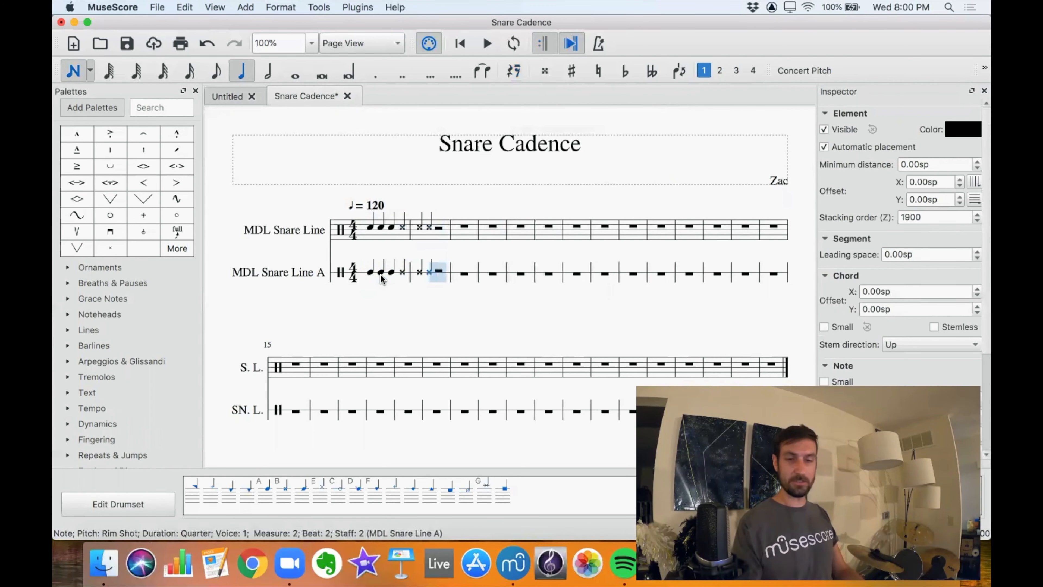
{"action": "key", "text": "Escape"}
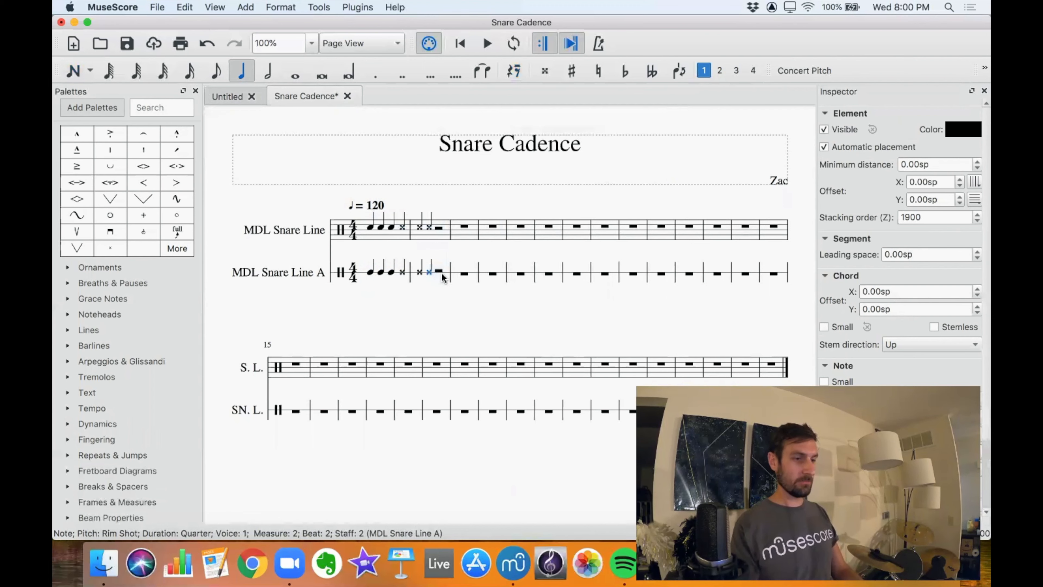
Delete the notes in the first two measures of the MDL Snare Line staff.
{"action": "left_click", "coordinate": [371, 227]}
{"action": "left_click", "coordinate": [462, 227], "text": "shift"}
{"action": "key", "text": "Delete"}
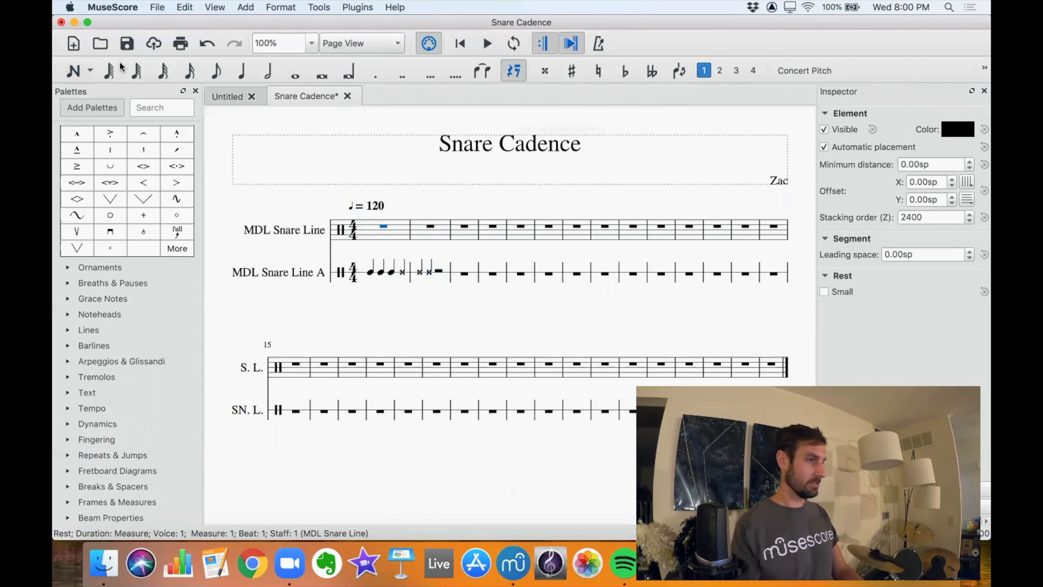
Remove the five-line MDL Snare Line instrument from the score.
{"action": "left_click", "coordinate": [185, 7]}
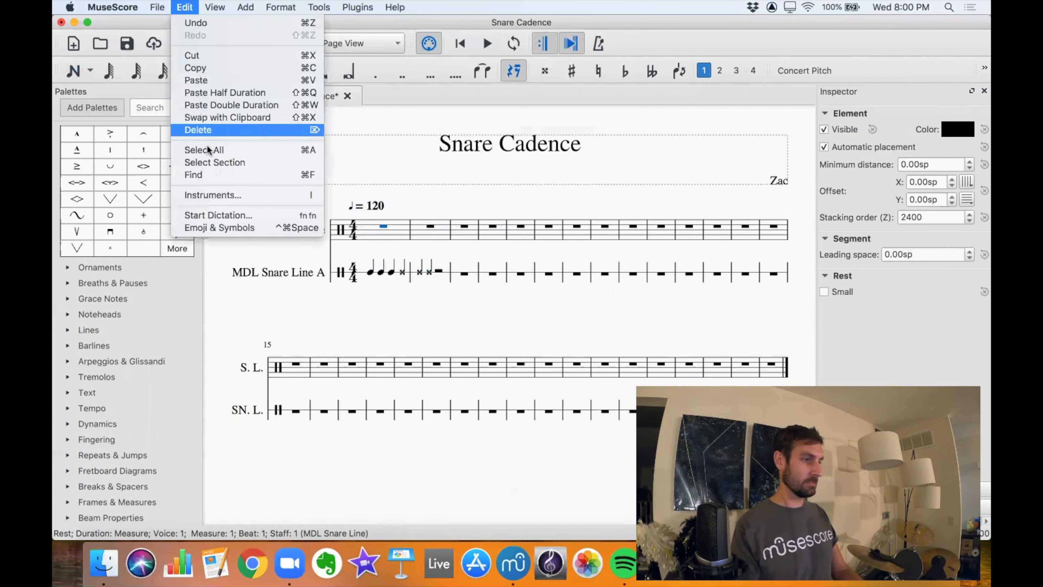
{"action": "left_click", "coordinate": [207, 193]}
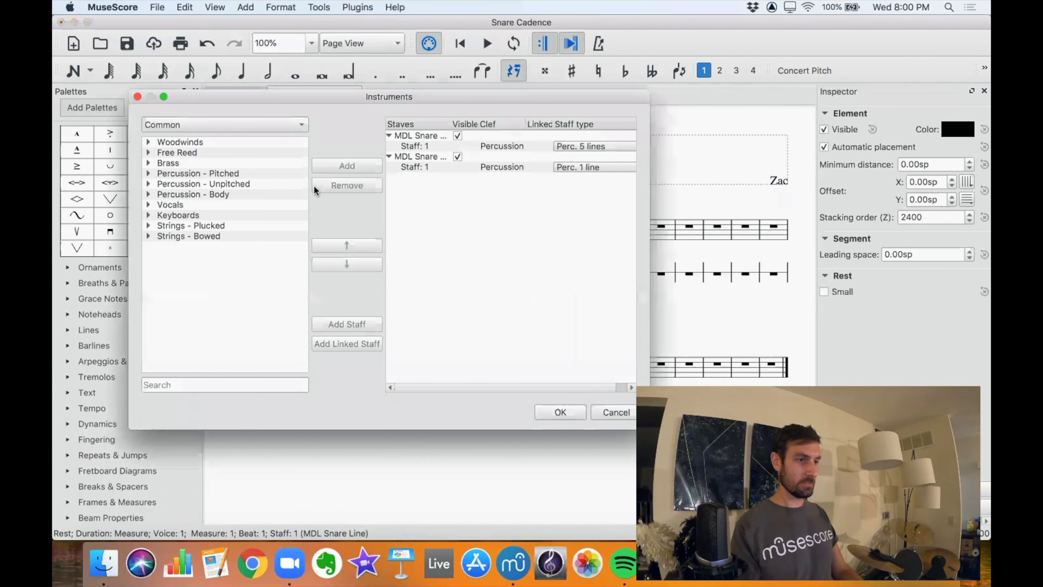
{"action": "left_click", "coordinate": [408, 139]}
{"action": "left_click", "coordinate": [347, 185]}
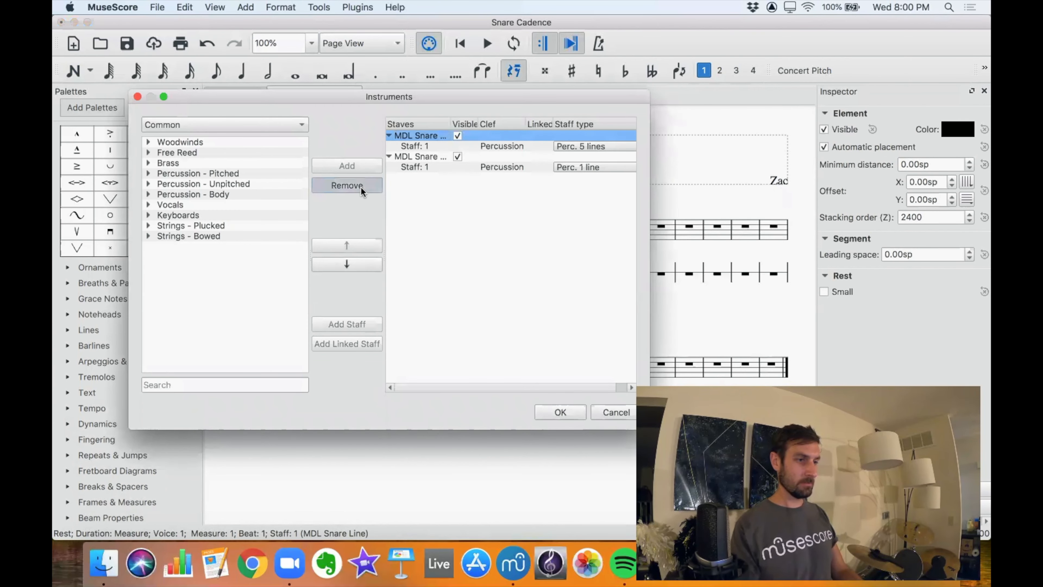
{"action": "left_click", "coordinate": [561, 408]}
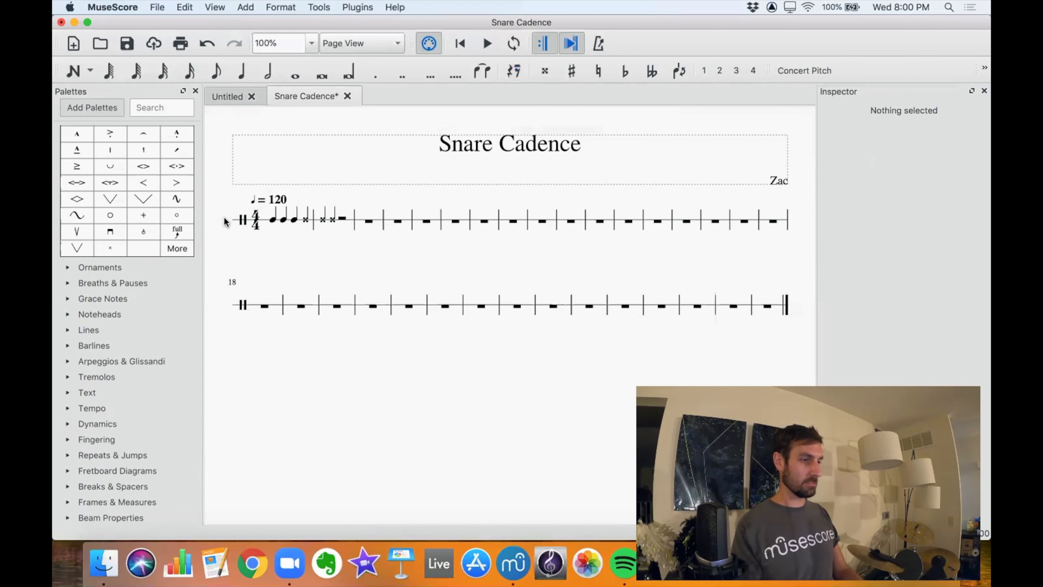
Delete the notes in the first two measures of the remaining single-line staff.
{"action": "left_click", "coordinate": [272, 219]}
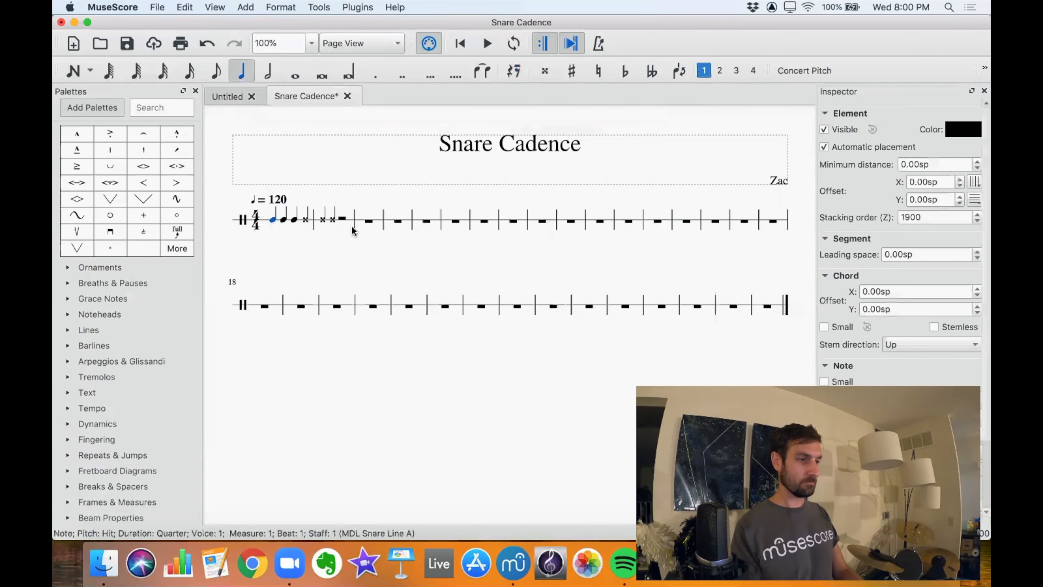
{"action": "left_click", "coordinate": [343, 219], "text": "shift"}
{"action": "key", "text": "Delete"}
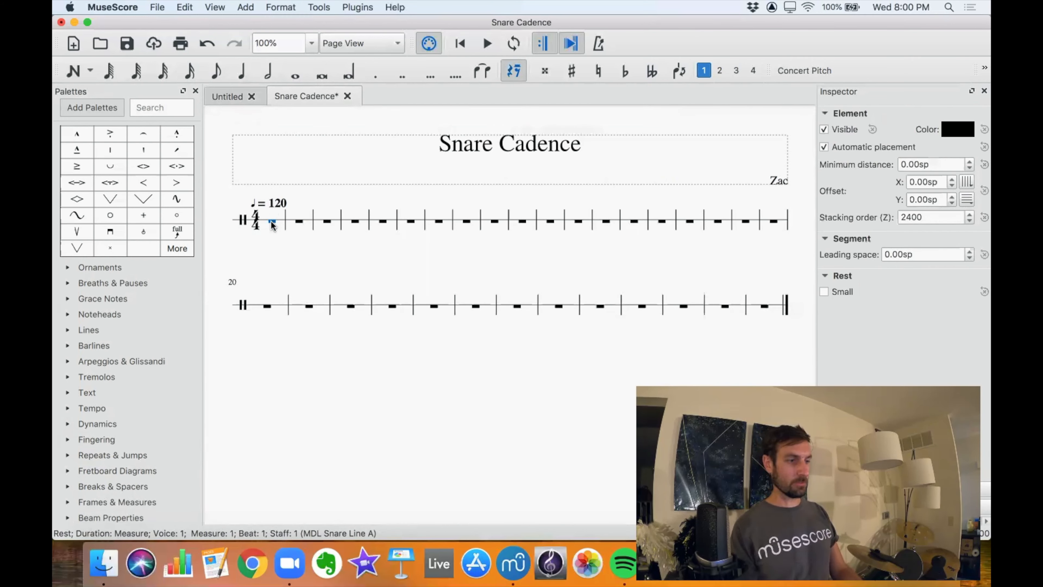
Turn on note input at measure 1 of the single-line snare staff.
{"action": "key", "text": "n"}
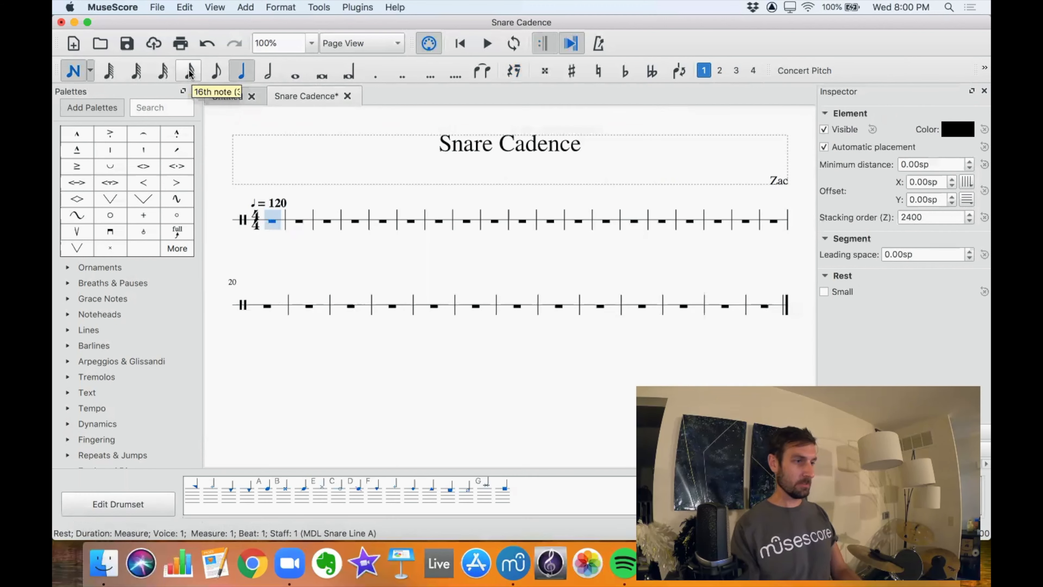
{"action": "left_click", "coordinate": [80, 70]}
{"action": "left_click", "coordinate": [81, 71]}
{"action": "left_click", "coordinate": [81, 71]}
{"action": "left_click", "coordinate": [82, 72]}
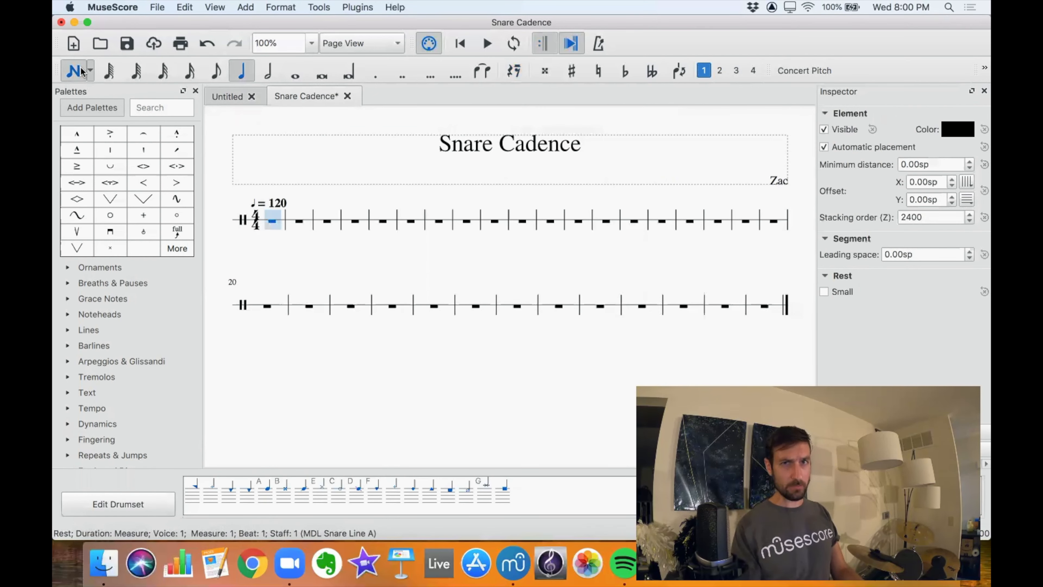
{"action": "left_click", "coordinate": [73, 72]}
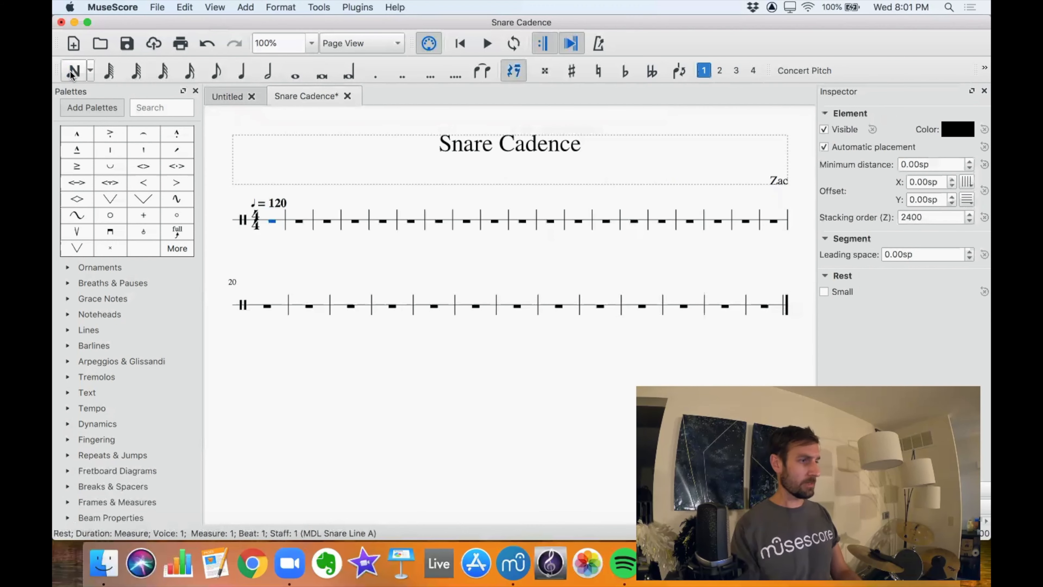
{"action": "left_click", "coordinate": [72, 73]}
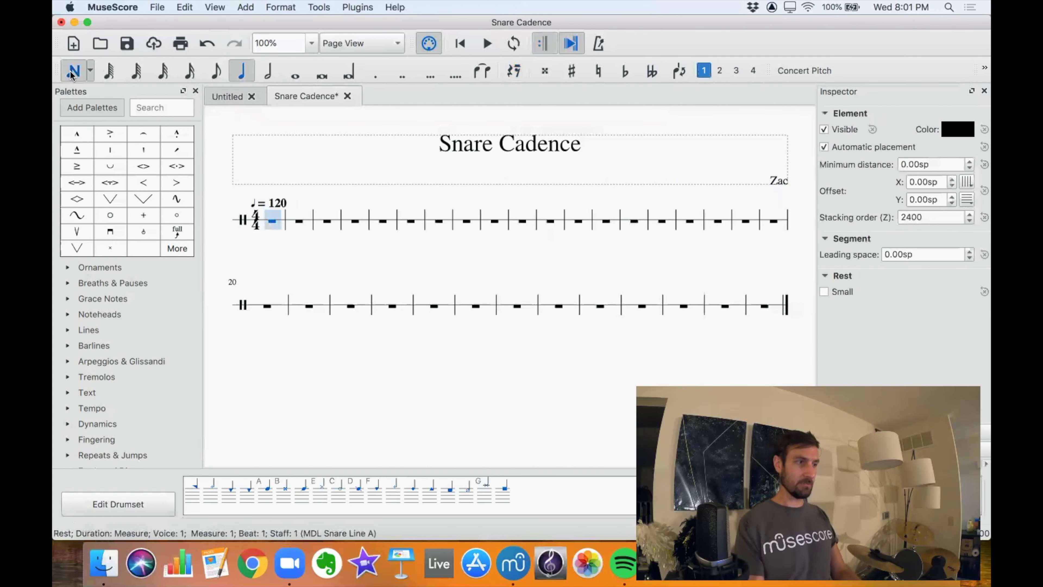
{"action": "left_click", "coordinate": [72, 72]}
{"action": "left_click", "coordinate": [72, 72]}
{"action": "left_click", "coordinate": [73, 72]}
{"action": "left_click", "coordinate": [72, 73]}
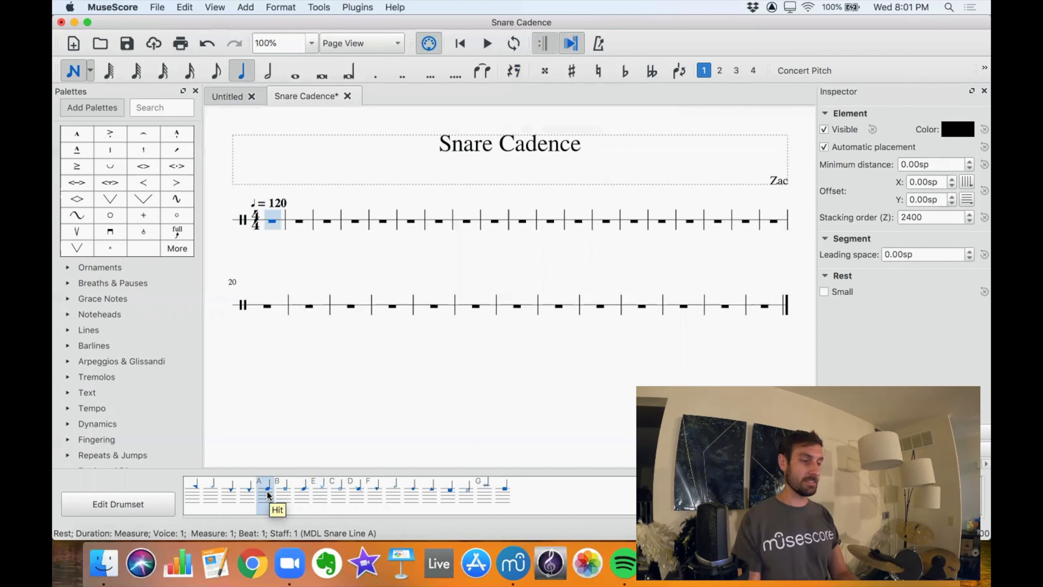
{"action": "key", "text": "Escape"}
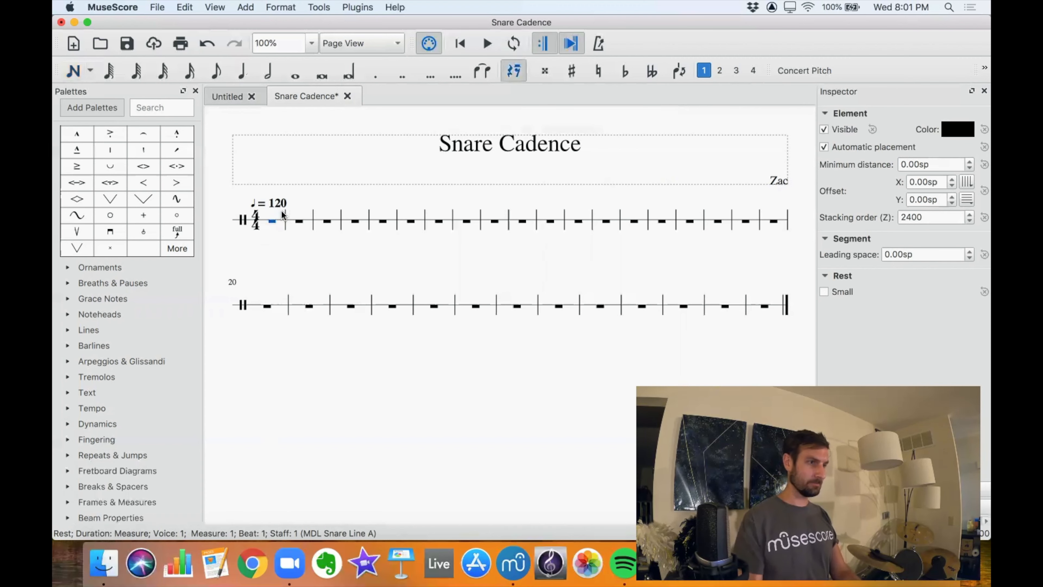
Turn on note input at measure 1 of the snare staff and set the note duration to 16th.
{"action": "key", "text": "n"}
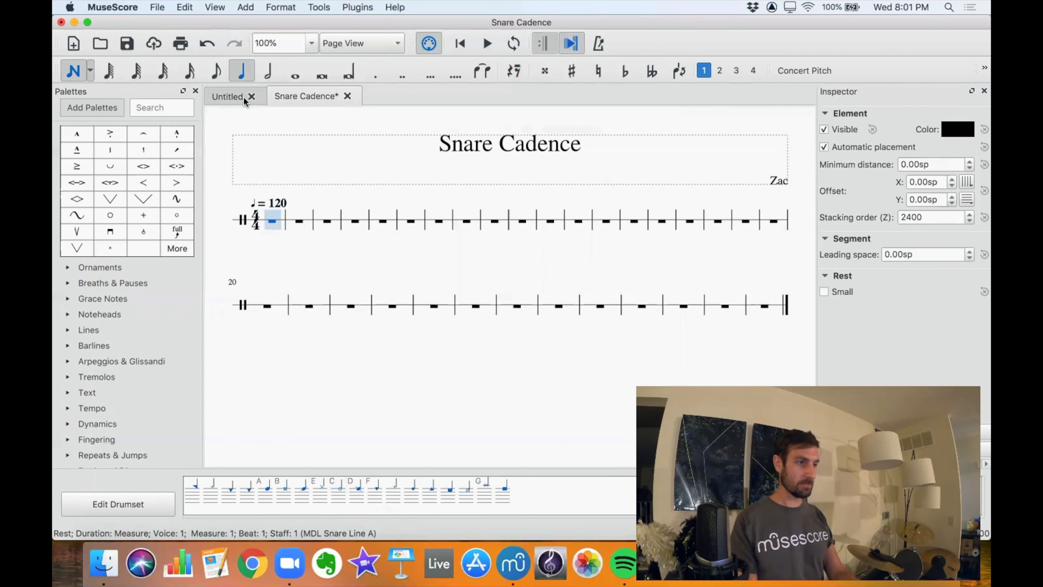
{"action": "left_click", "coordinate": [191, 74]}
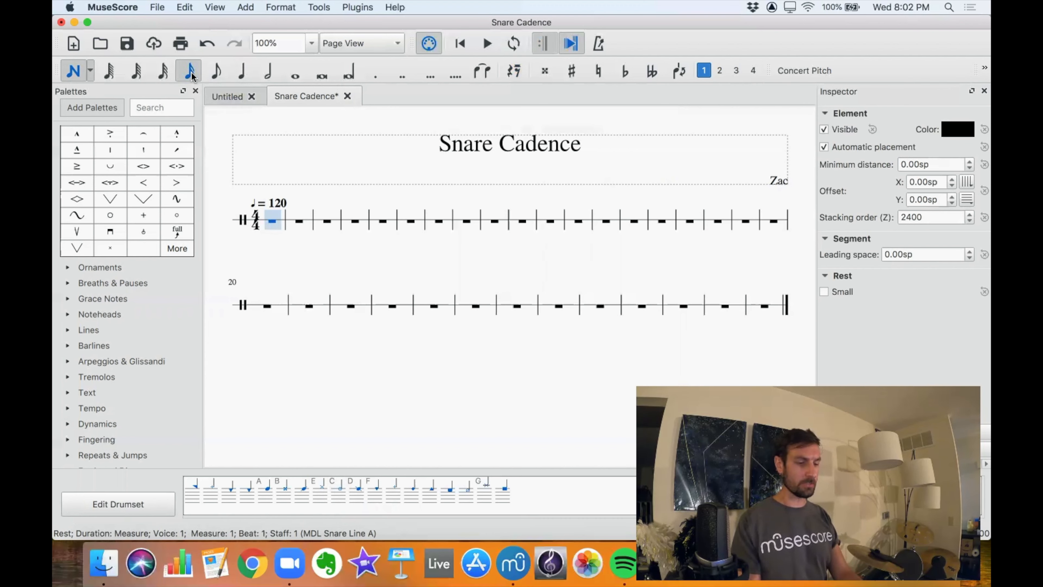
{"action": "key", "text": "5"}
{"action": "key", "text": "4"}
{"action": "key", "text": "3"}
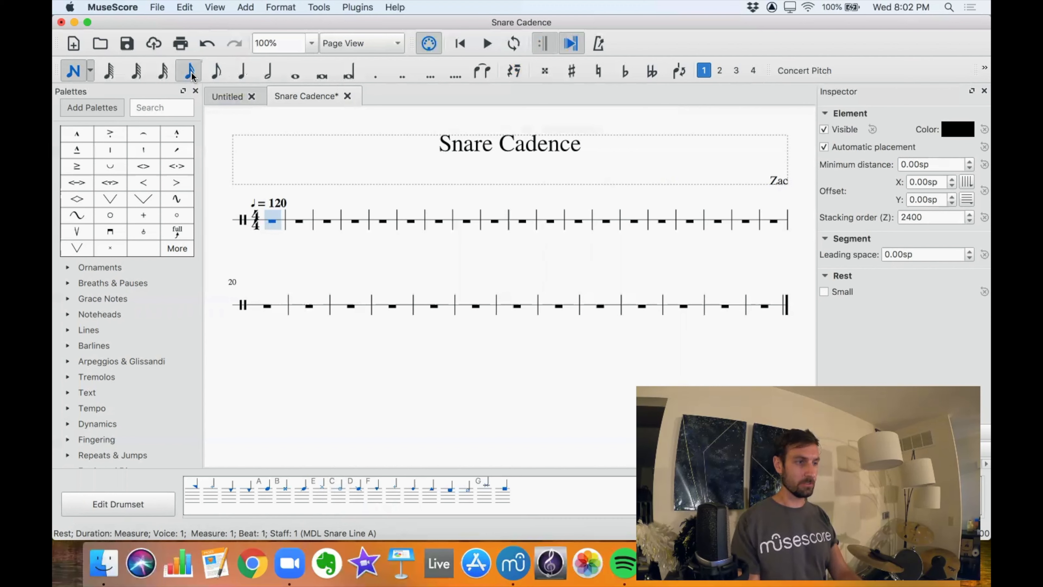
{"action": "key", "text": "2"}
{"action": "key", "text": "1"}
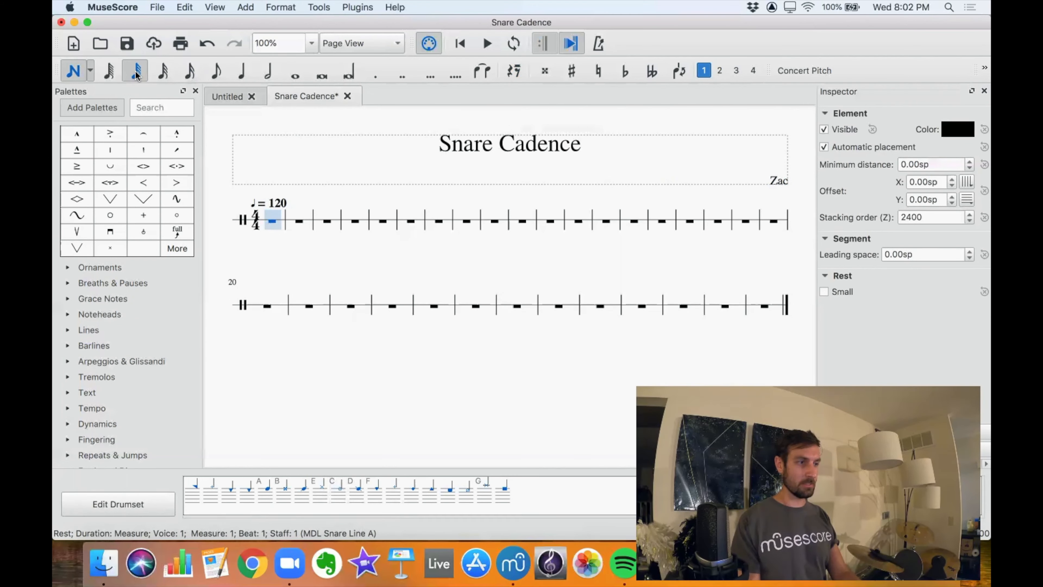
{"action": "left_click", "coordinate": [161, 76]}
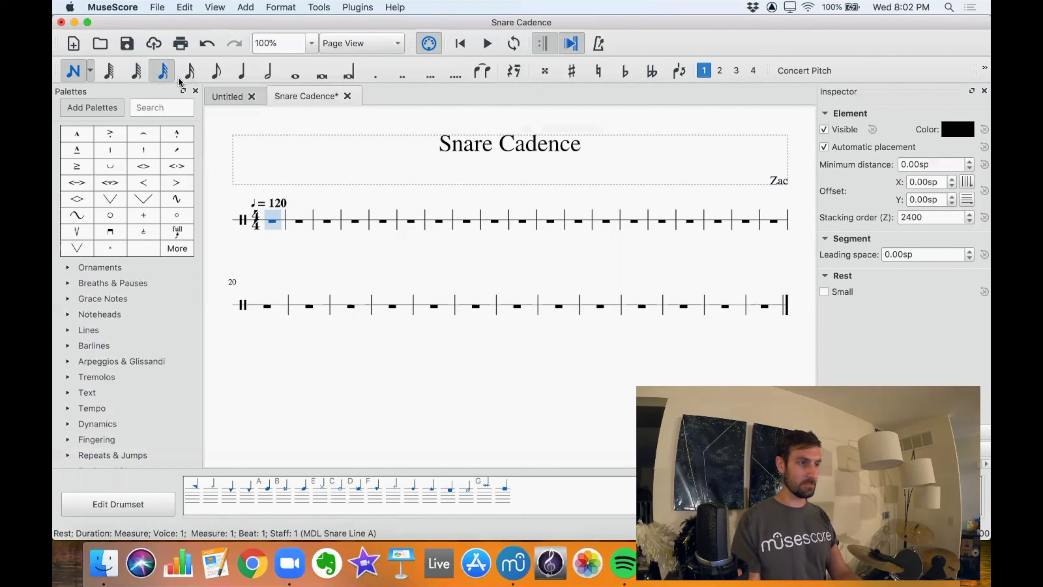
{"action": "left_click", "coordinate": [187, 74]}
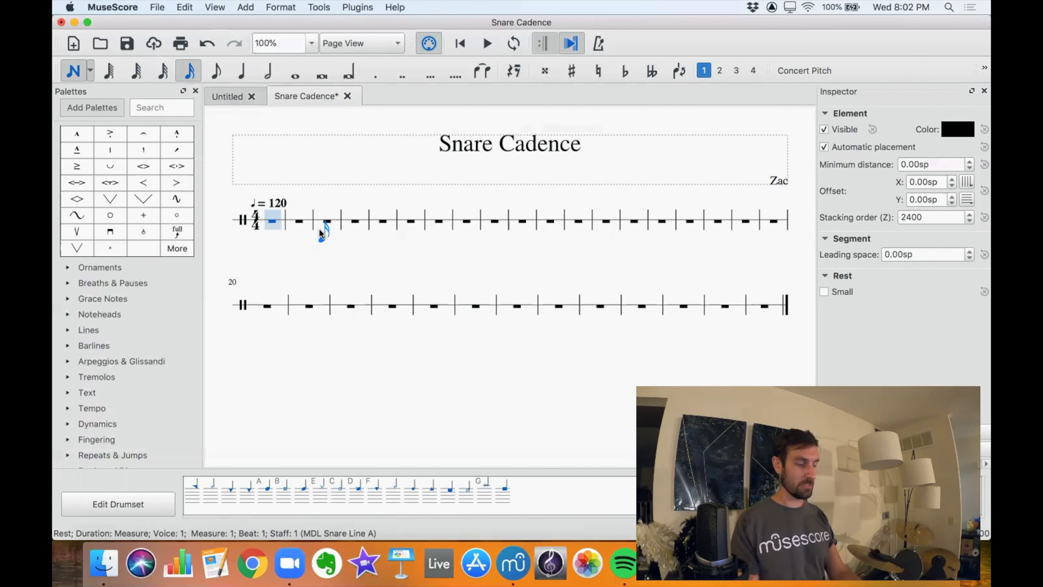
Fill all four beats of measure 1 with 16th-note snare Hit notes.
{"action": "key", "text": "a"}
{"action": "key", "text": "a"}
{"action": "key", "text": "a"}
{"action": "key", "text": "a"}
{"action": "key", "text": "a"}
{"action": "key", "text": "a"}
{"action": "key", "text": "a"}
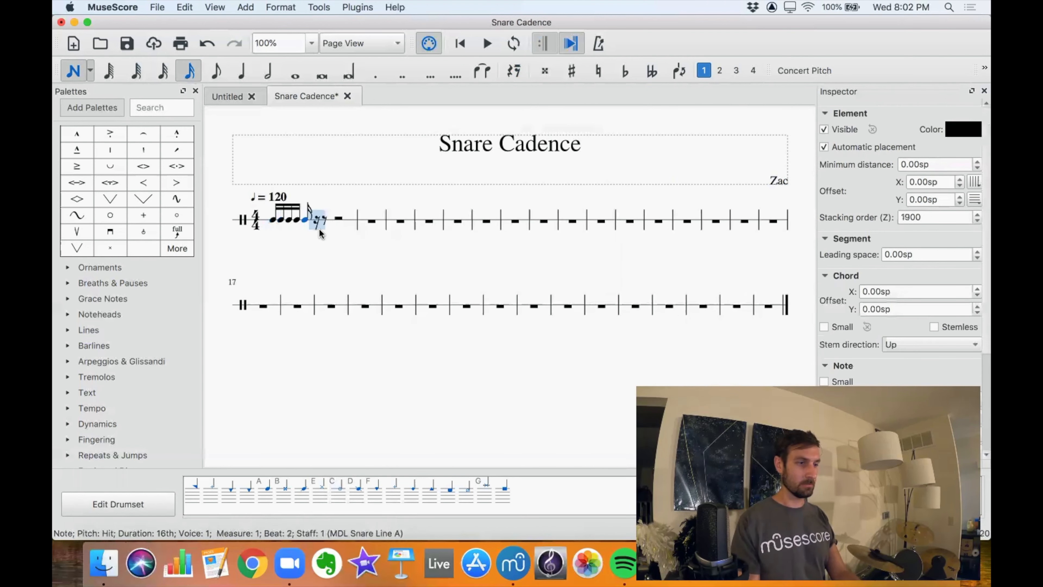
{"action": "key", "text": "a"}
{"action": "key", "text": "a"}
{"action": "key", "text": "a"}
{"action": "key", "text": "a"}
{"action": "key", "text": "a"}
{"action": "key", "text": "a"}
{"action": "key", "text": "a"}
{"action": "key", "text": "a"}
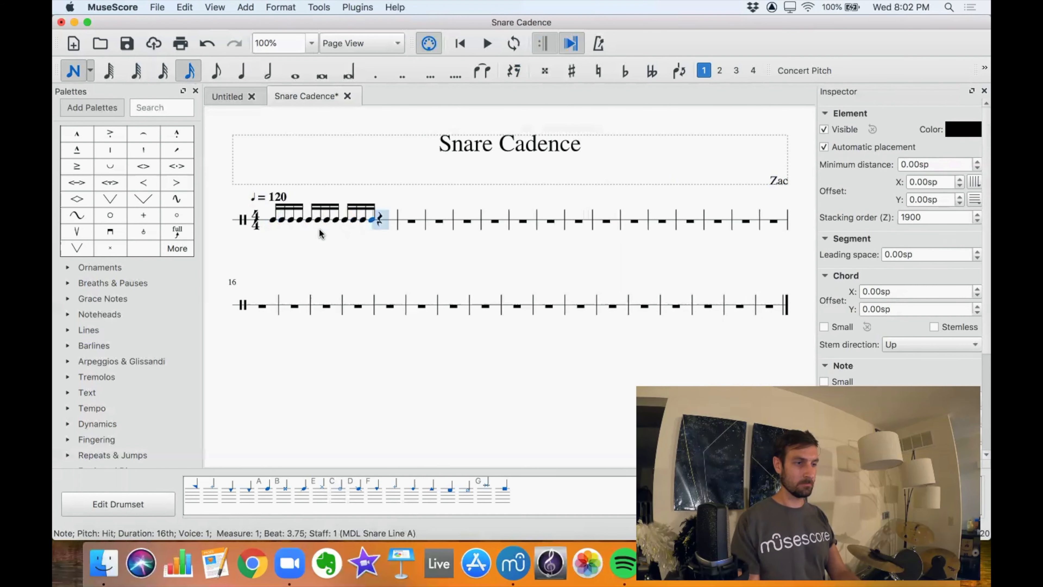
{"action": "key", "text": "a"}
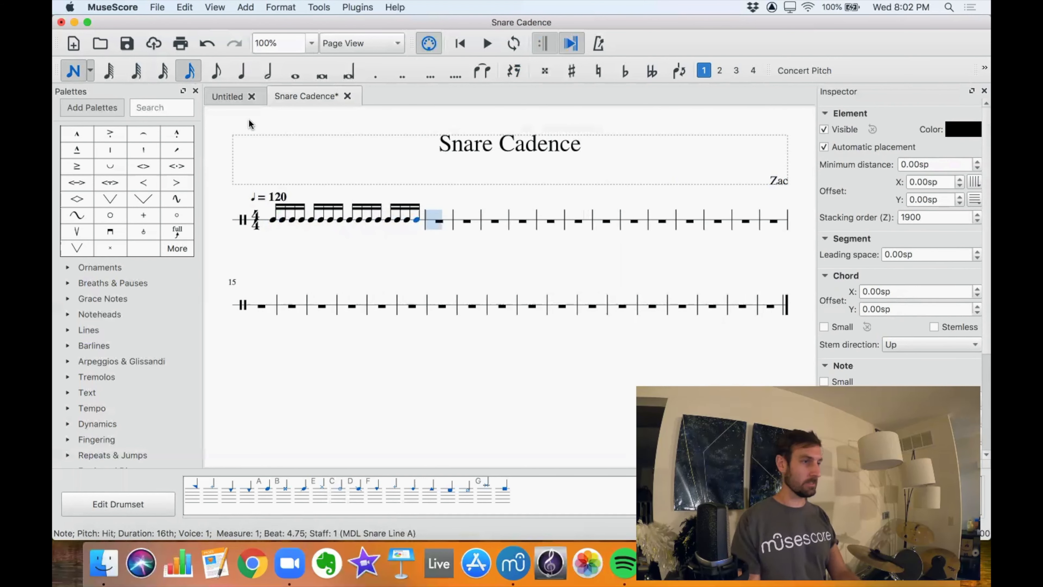
Enter an eighth-note Hit on beat 1 of measure 2 and leave note input.
{"action": "left_click", "coordinate": [216, 72]}
{"action": "key", "text": "a"}
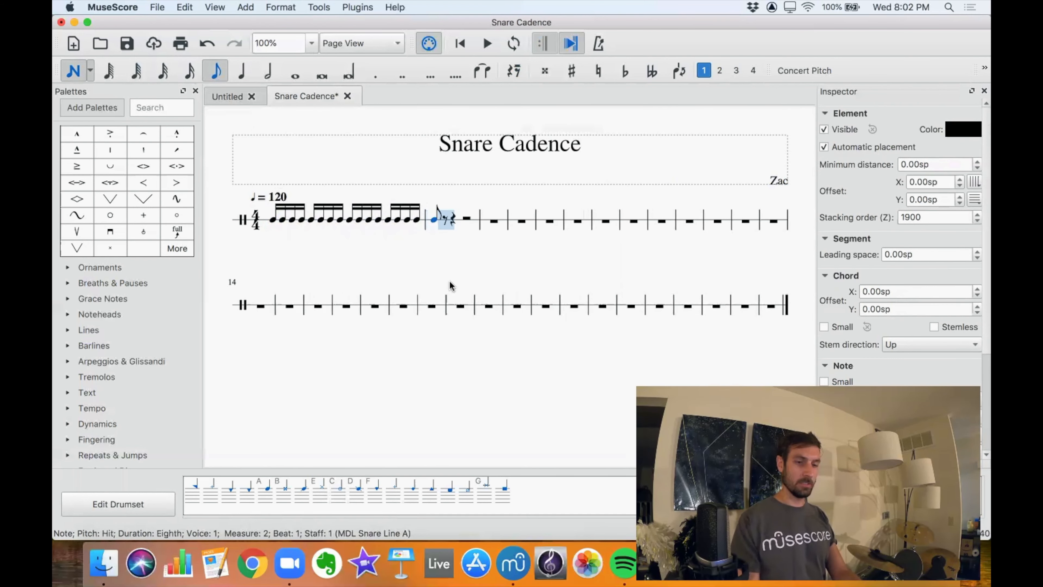
{"action": "key", "text": "Escape"}
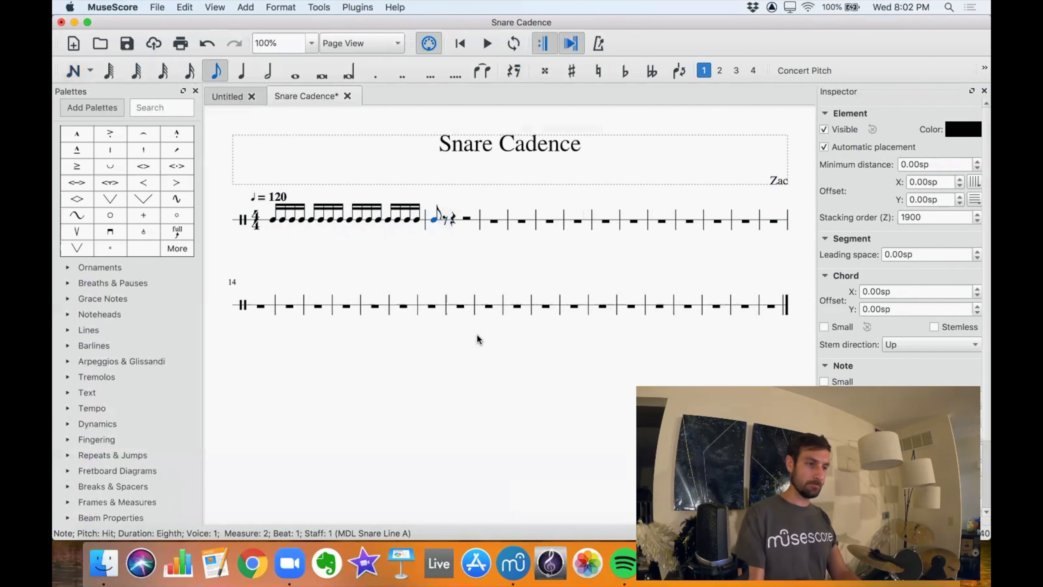
Add a p dynamic under the first 16th note of measure 1.
{"action": "left_click", "coordinate": [272, 221]}
{"action": "scroll", "coordinate": [155, 187], "scroll_direction": "up", "scroll_amount": 5}
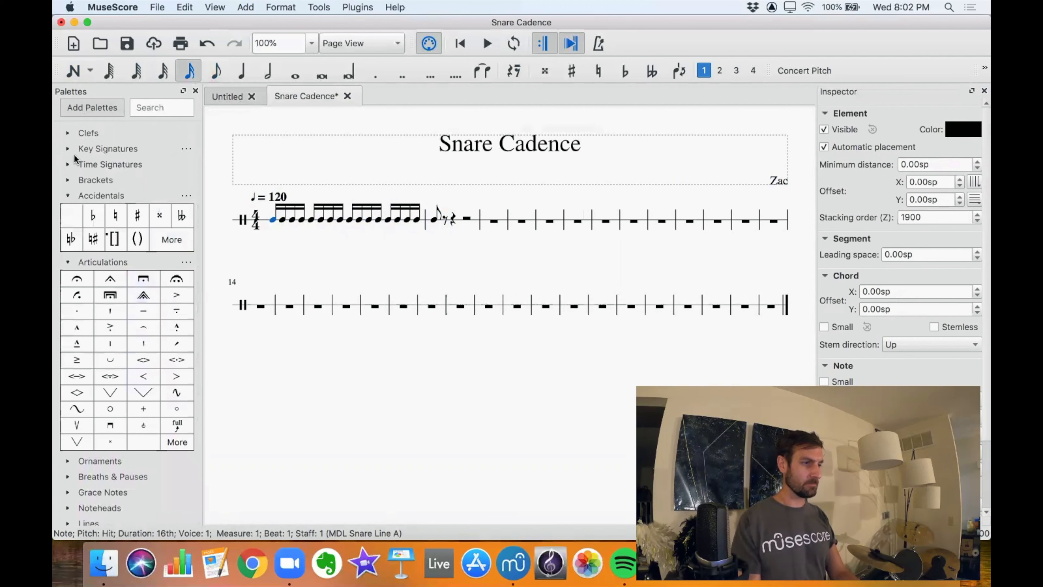
{"action": "left_click", "coordinate": [66, 262]}
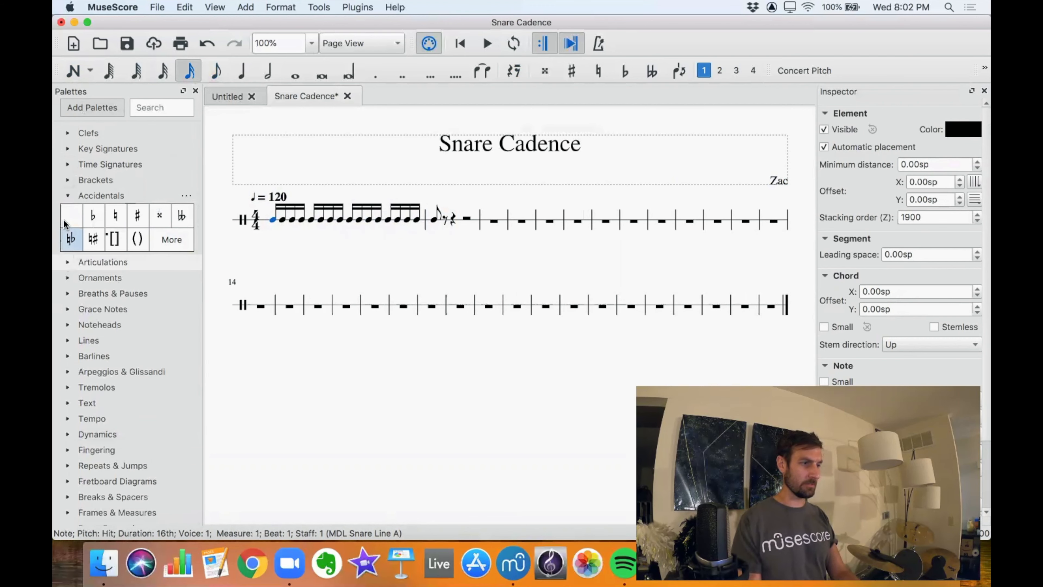
{"action": "left_click", "coordinate": [67, 196]}
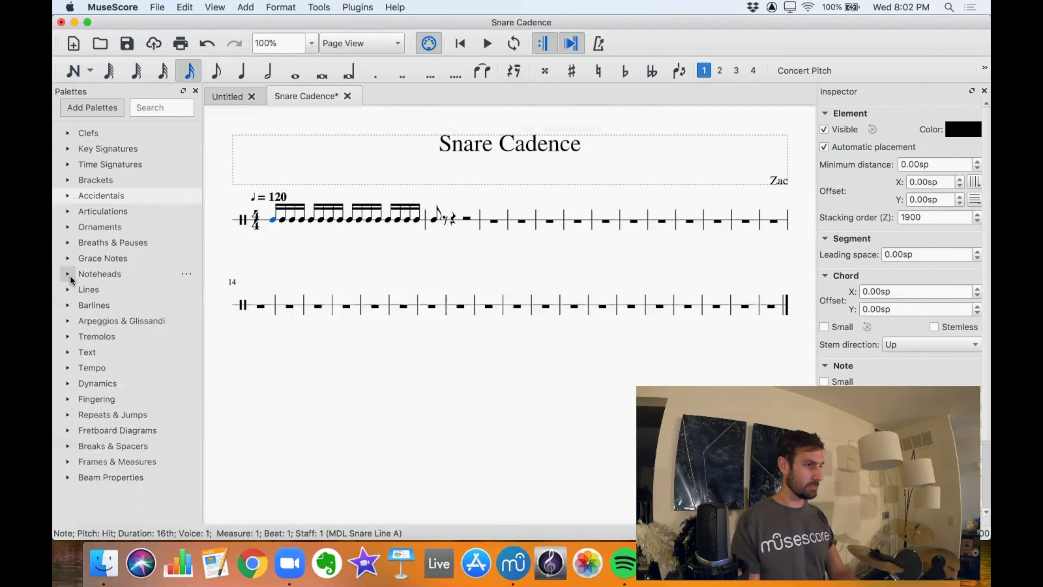
{"action": "left_click", "coordinate": [67, 383]}
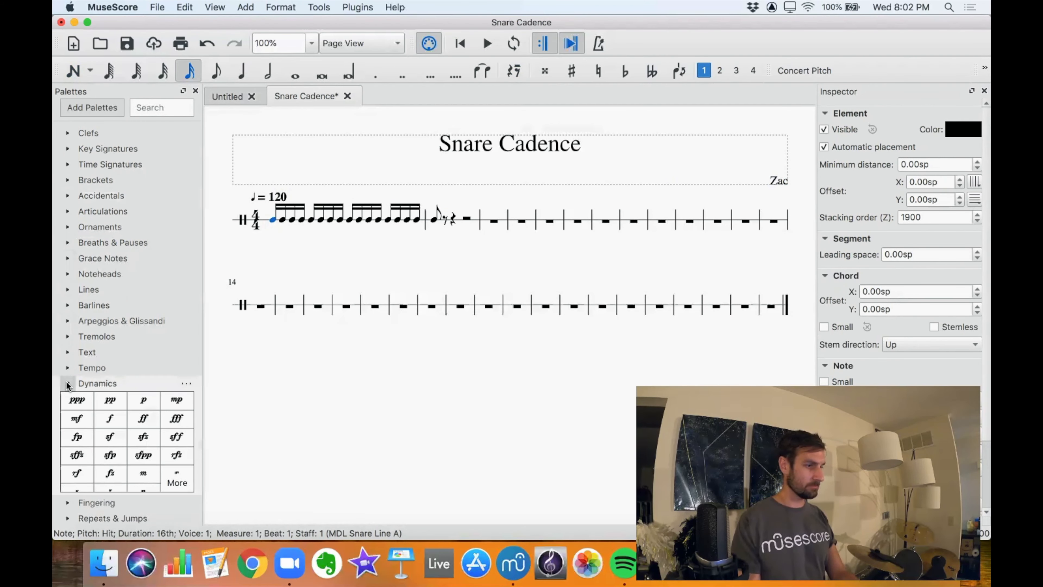
{"action": "scroll", "coordinate": [82, 370], "scroll_direction": "down", "scroll_amount": 3}
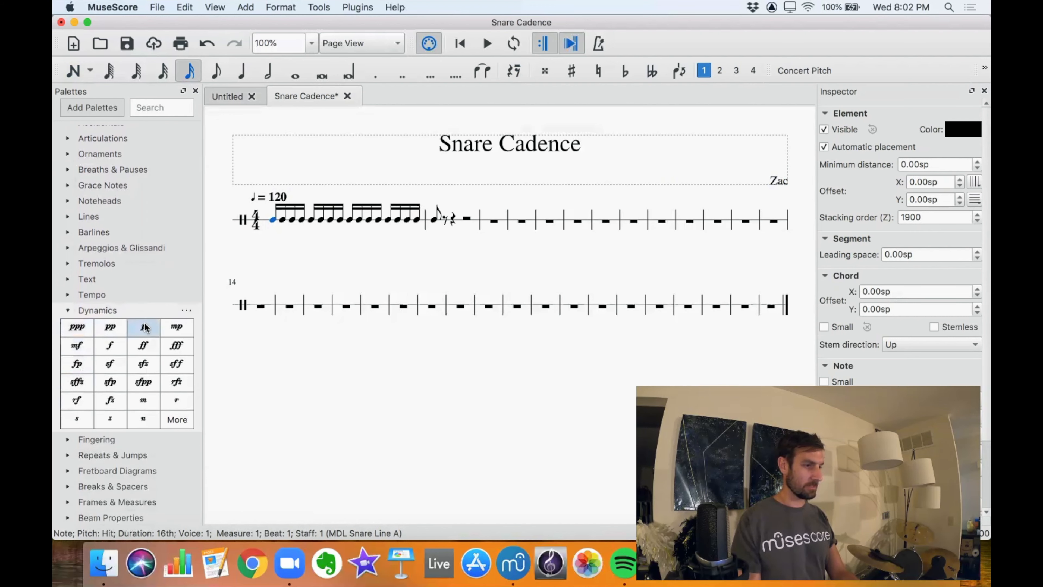
{"action": "left_click", "coordinate": [144, 327]}
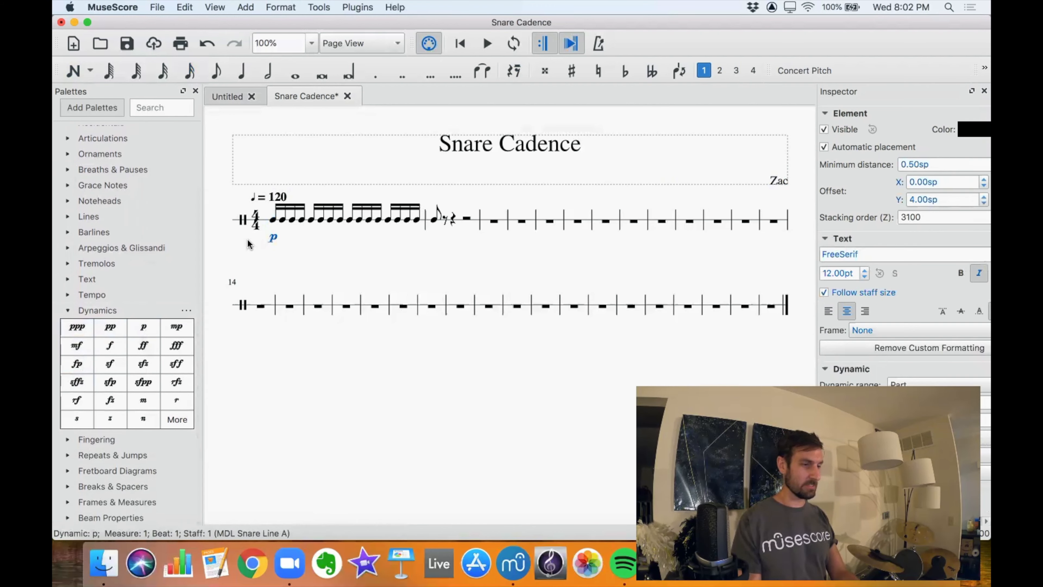
Add a crescendo hairpin spanning the first to the last 16th note of measure 1.
{"action": "left_click", "coordinate": [274, 223]}
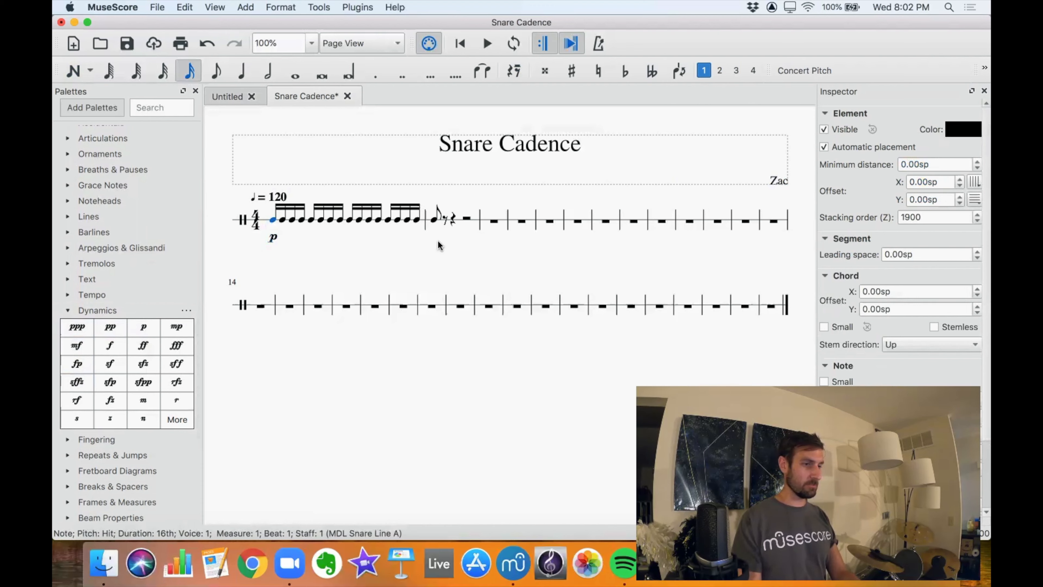
{"action": "left_click", "coordinate": [419, 220], "text": "shift"}
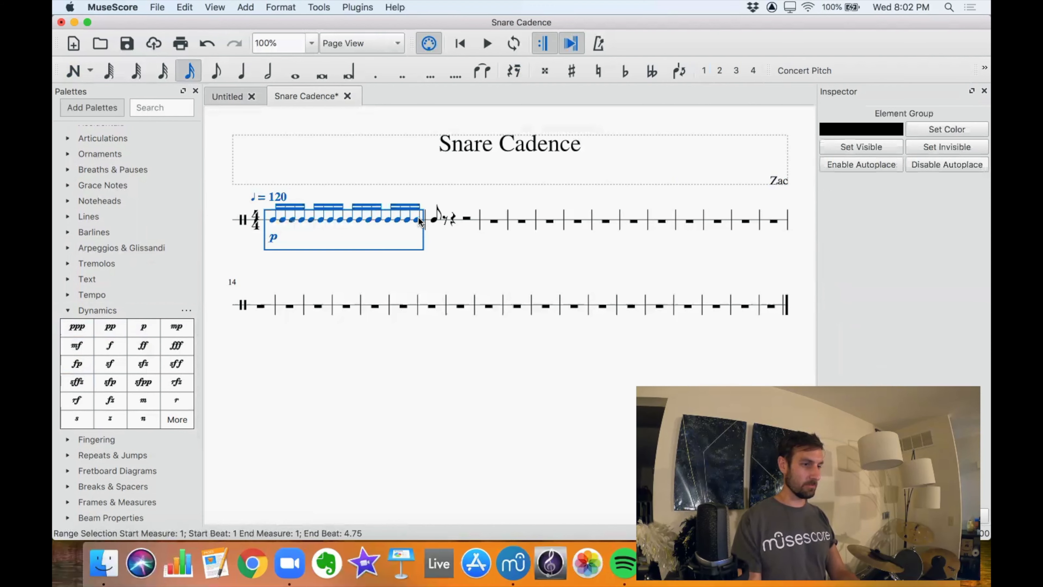
{"action": "left_click", "coordinate": [456, 256]}
{"action": "left_click", "coordinate": [274, 221]}
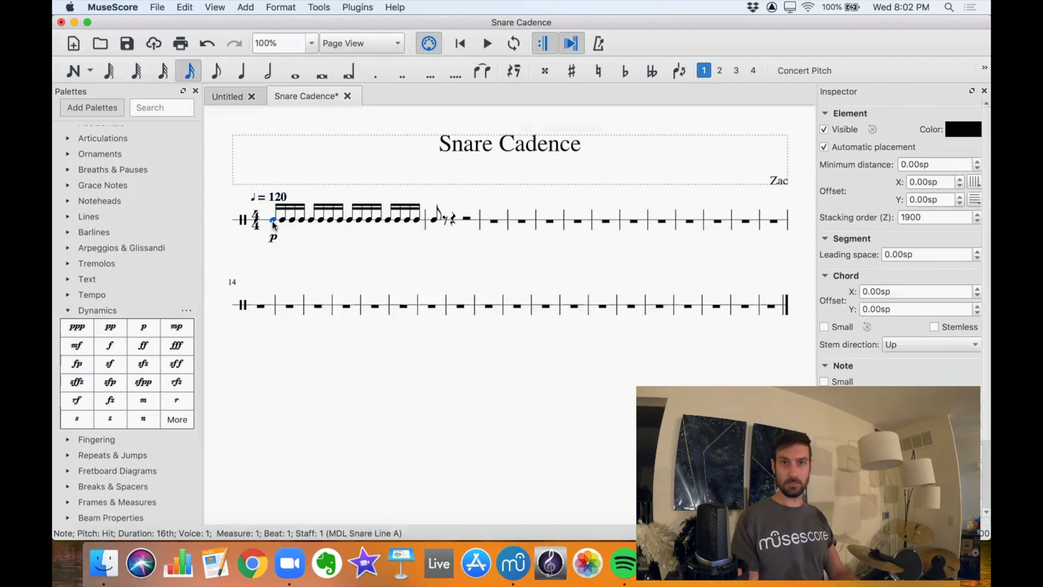
{"action": "left_click", "coordinate": [416, 223], "text": "shift"}
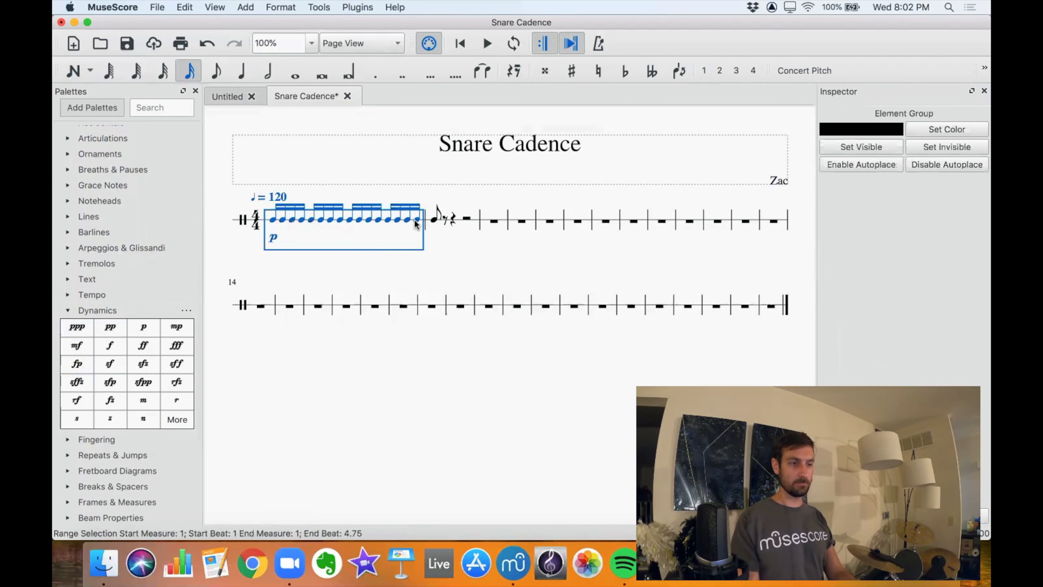
{"action": "left_click", "coordinate": [73, 310]}
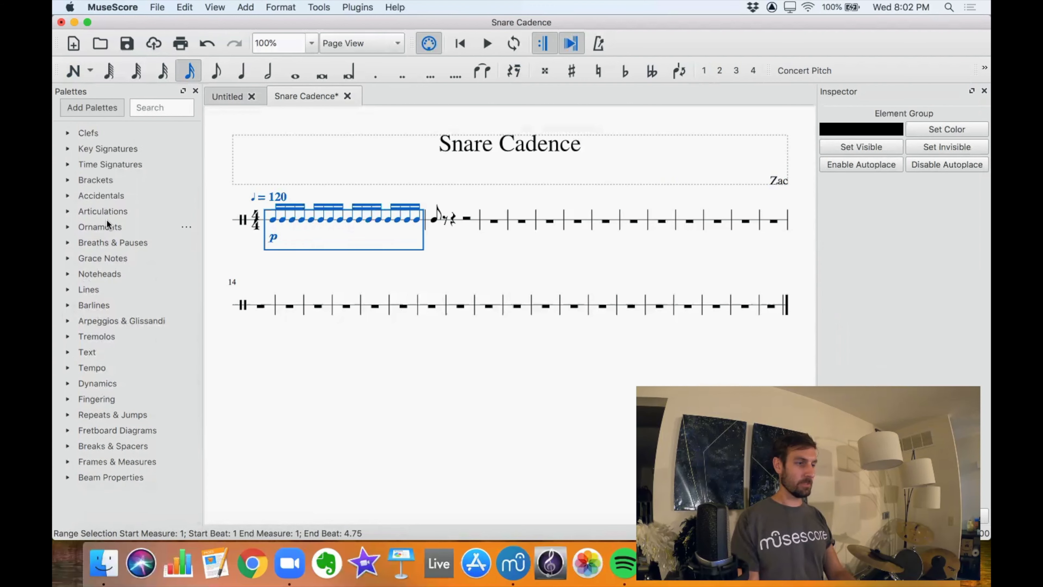
{"action": "left_click", "coordinate": [68, 291]}
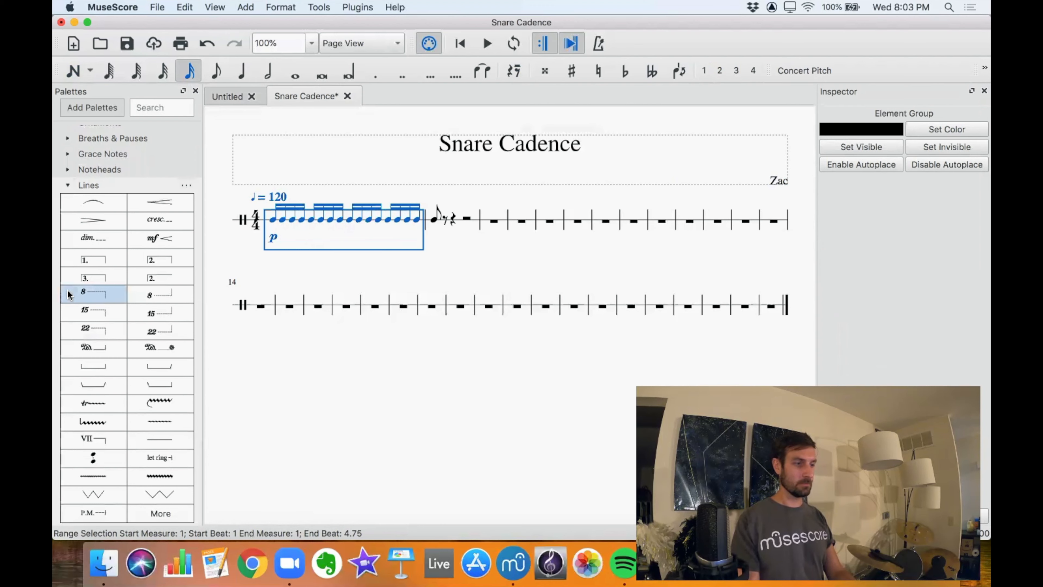
{"action": "left_click", "coordinate": [159, 205]}
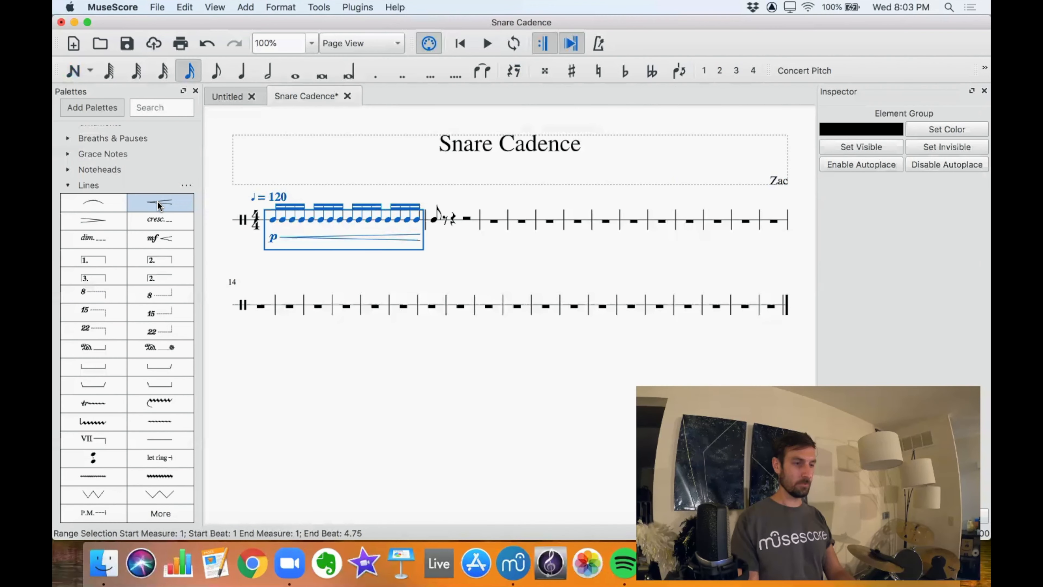
Add an f dynamic under the eighth note at the start of measure 2.
{"action": "left_click", "coordinate": [433, 218]}
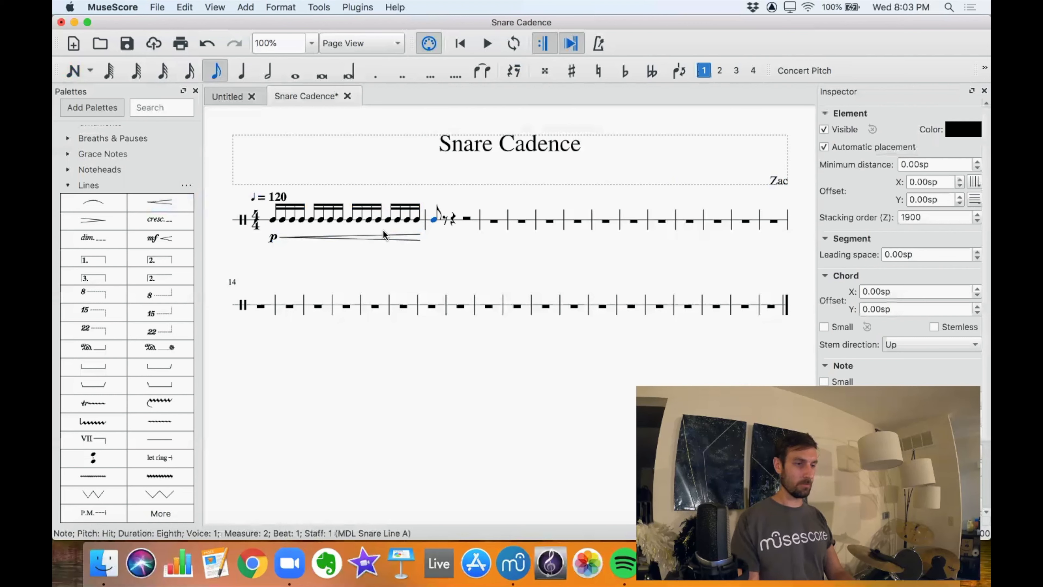
{"action": "left_click", "coordinate": [69, 185]}
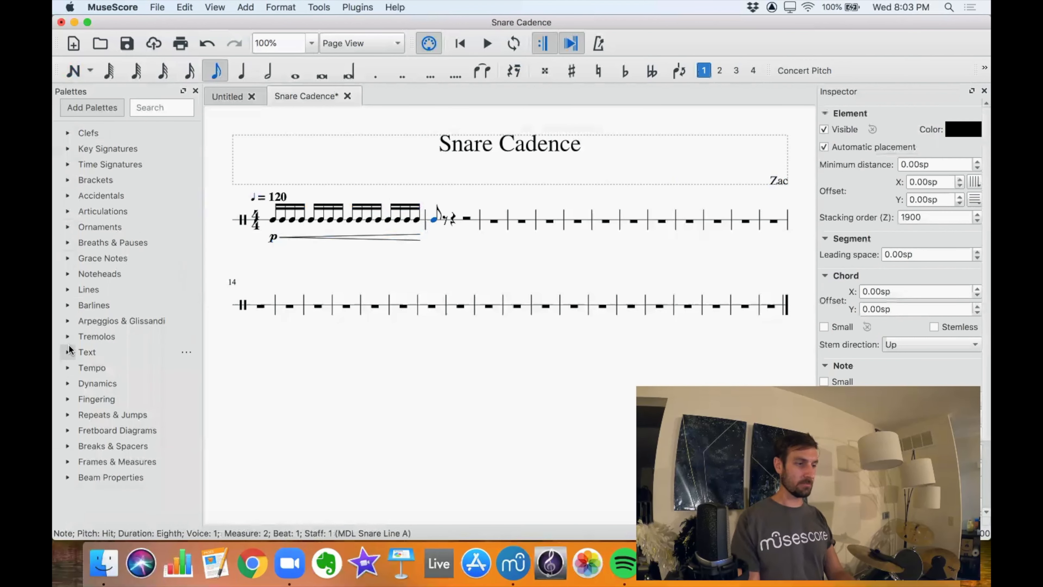
{"action": "left_click", "coordinate": [68, 384]}
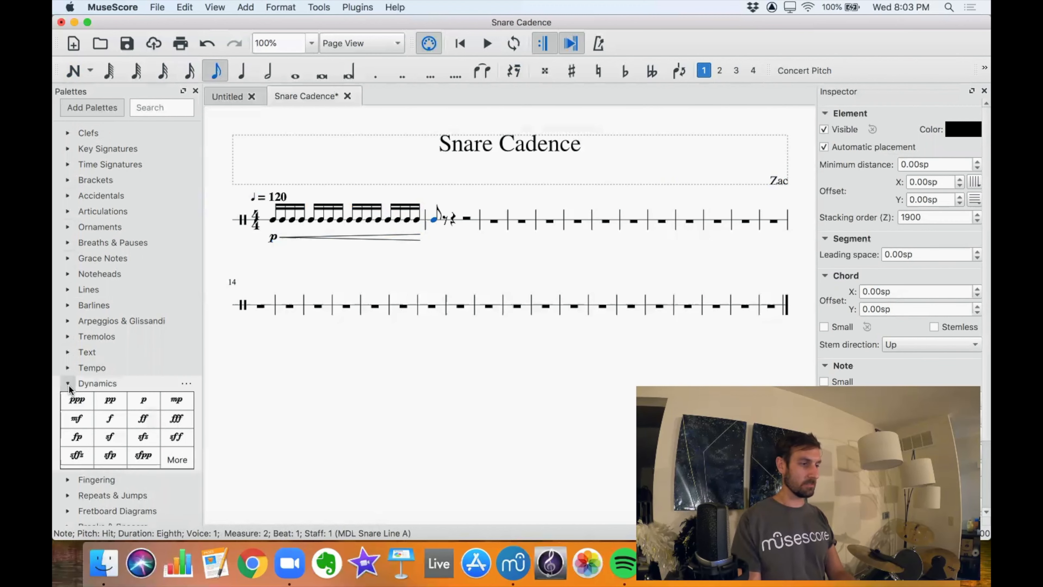
{"action": "left_click", "coordinate": [109, 417]}
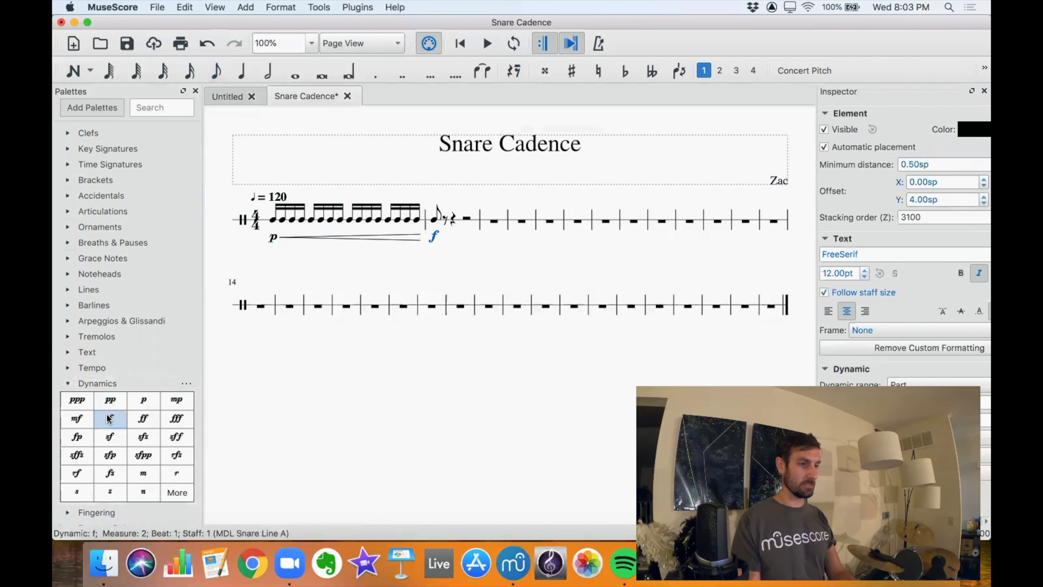
{"action": "left_click", "coordinate": [68, 383]}
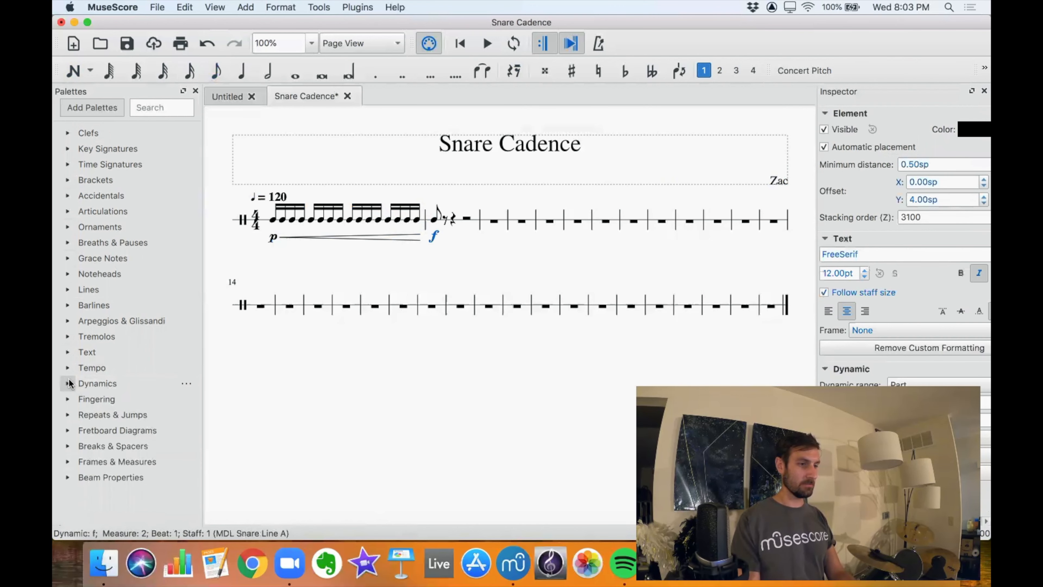
Move the quarter note = 120 tempo marking slightly left, to an offset of about X -1.82sp and Y -3.78sp.
{"action": "left_click", "coordinate": [434, 219]}
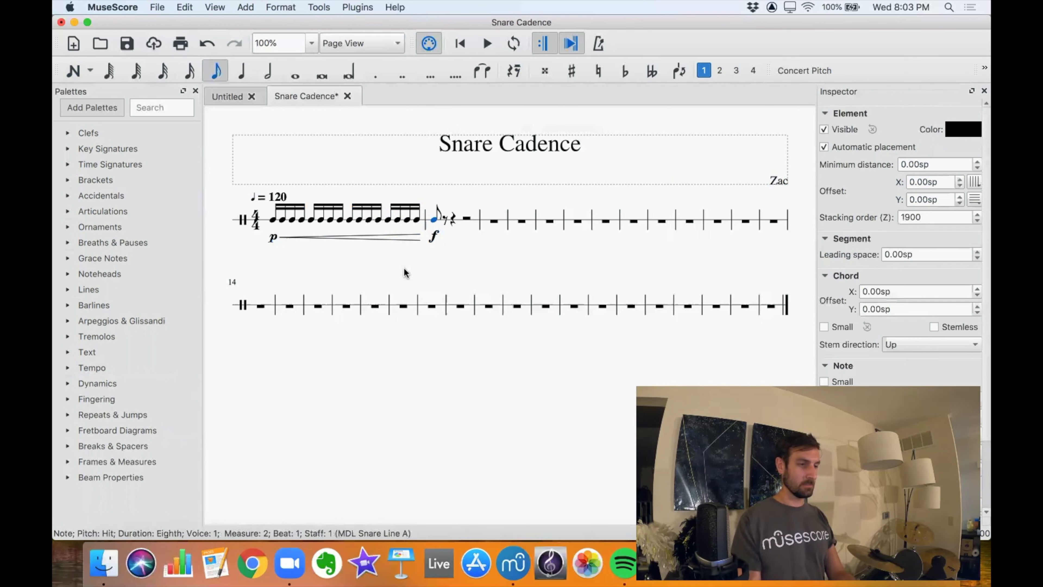
{"action": "left_click", "coordinate": [273, 219]}
{"action": "left_click_drag", "start_coordinate": [276, 199], "coordinate": [267, 200]}
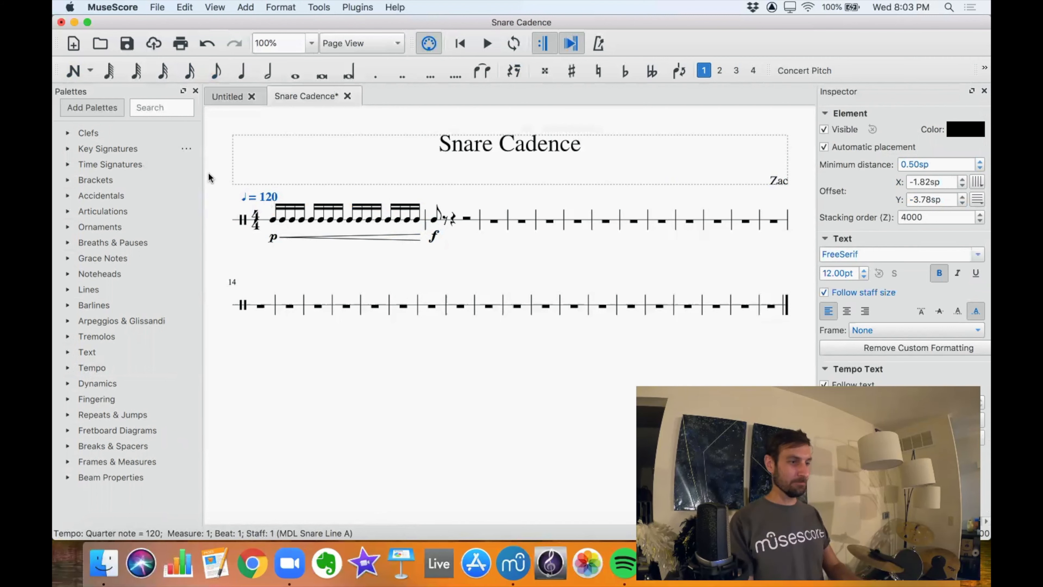
Add a single-slash tremolo to all the 16th notes in measure 1.
{"action": "left_click", "coordinate": [273, 219]}
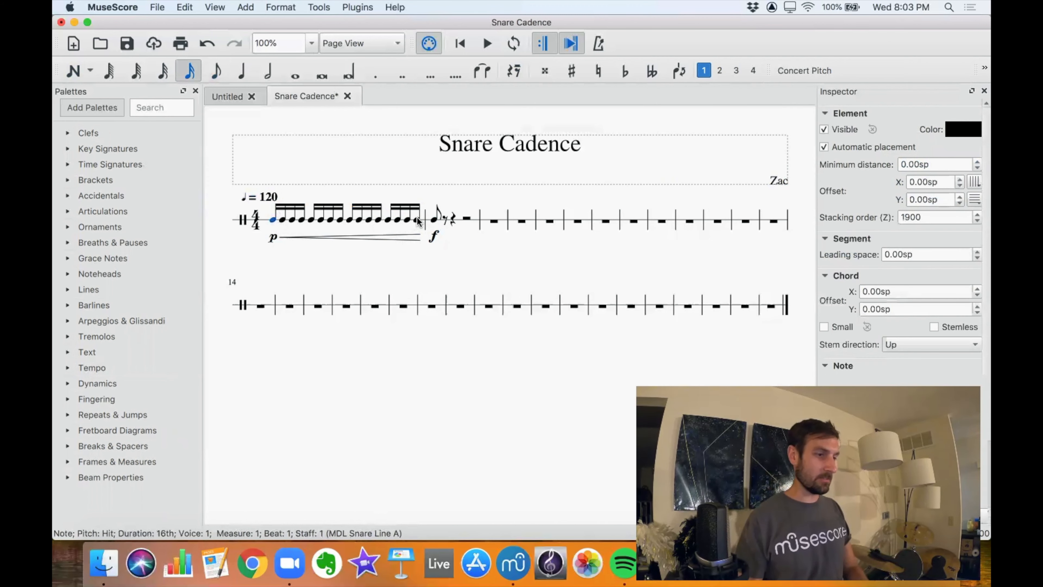
{"action": "left_click", "coordinate": [409, 225], "text": "shift"}
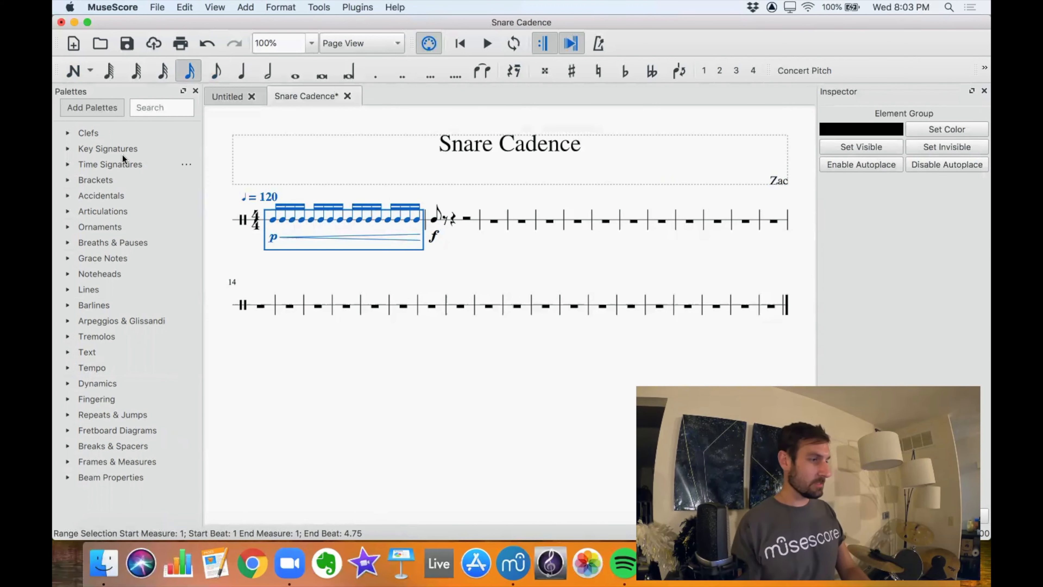
{"action": "left_click", "coordinate": [66, 338]}
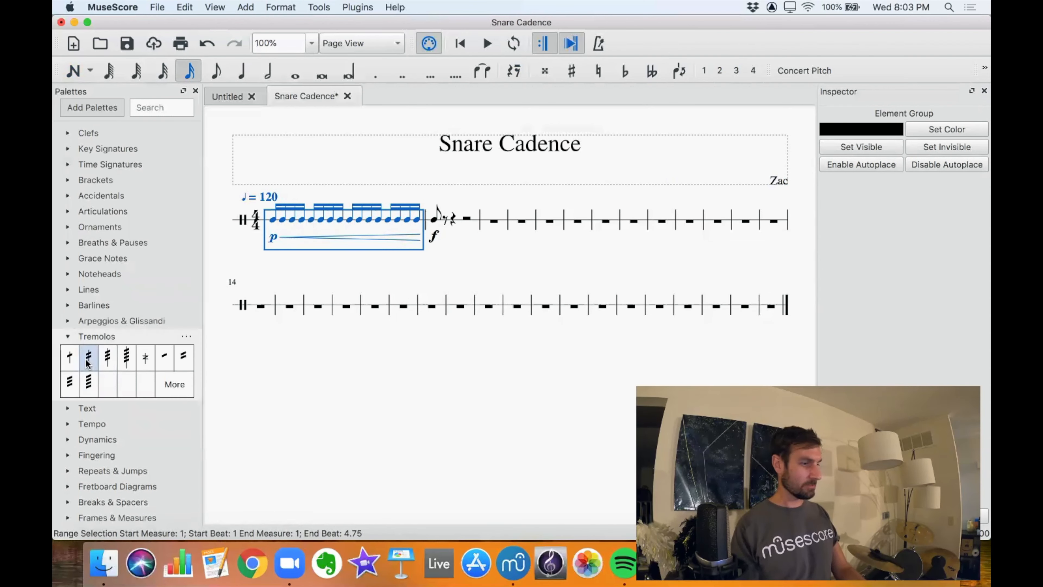
{"action": "left_click", "coordinate": [70, 357]}
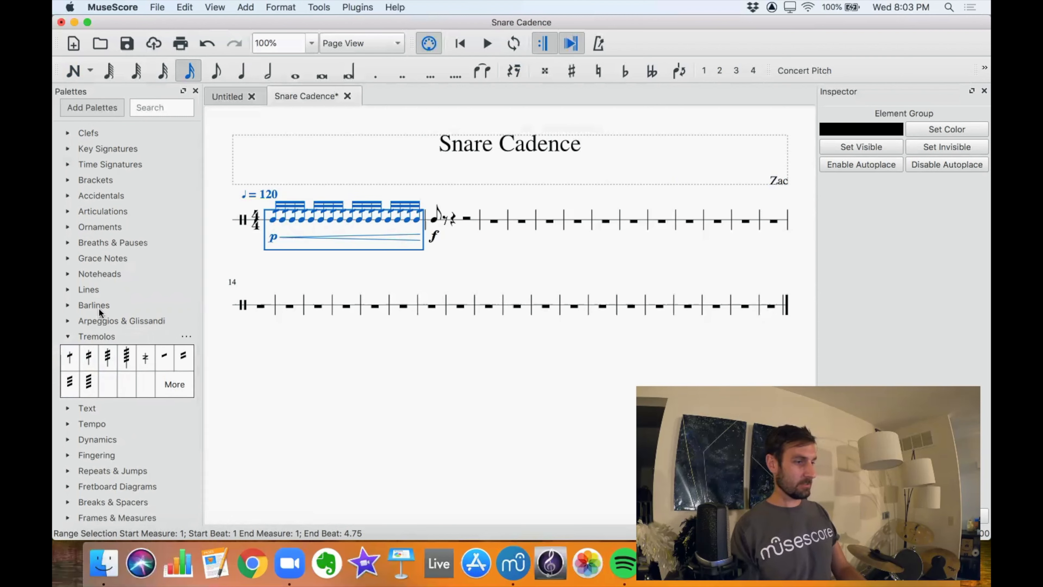
Play back the score from the first 16th note of measure 1 into measure 2.
{"action": "left_click", "coordinate": [275, 222]}
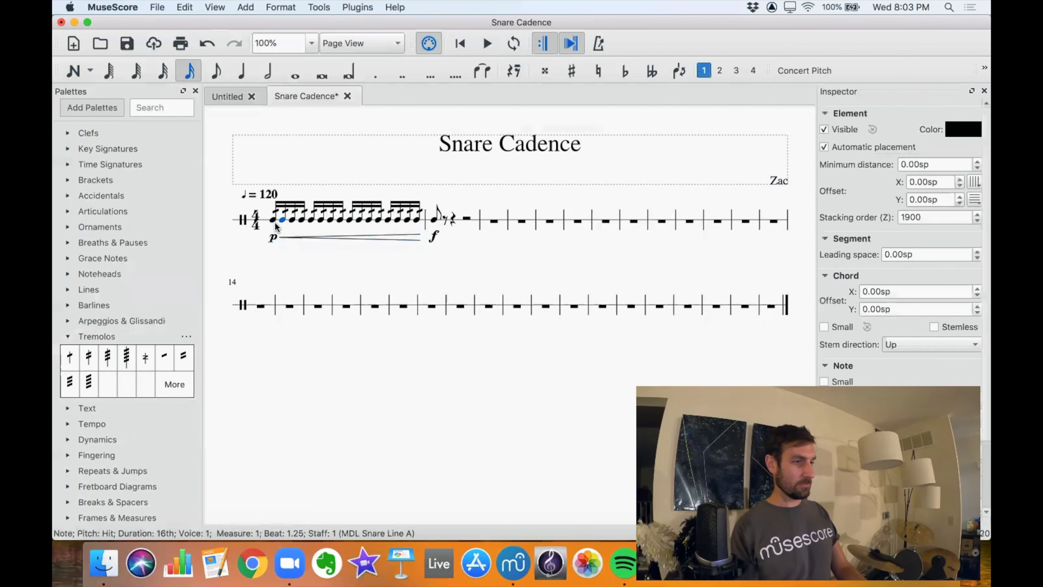
{"action": "left_click", "coordinate": [273, 219]}
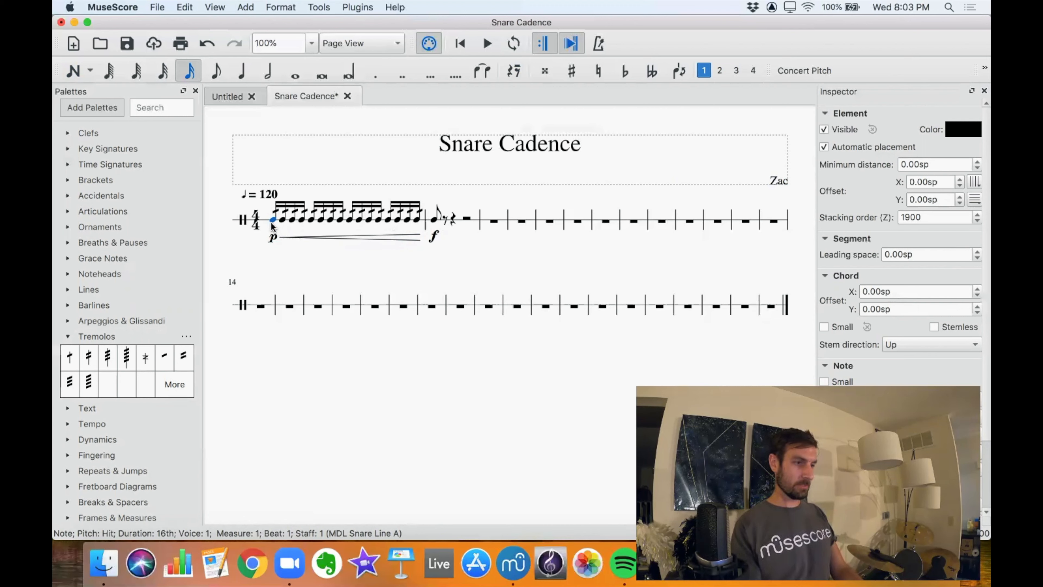
{"action": "key", "text": "space"}
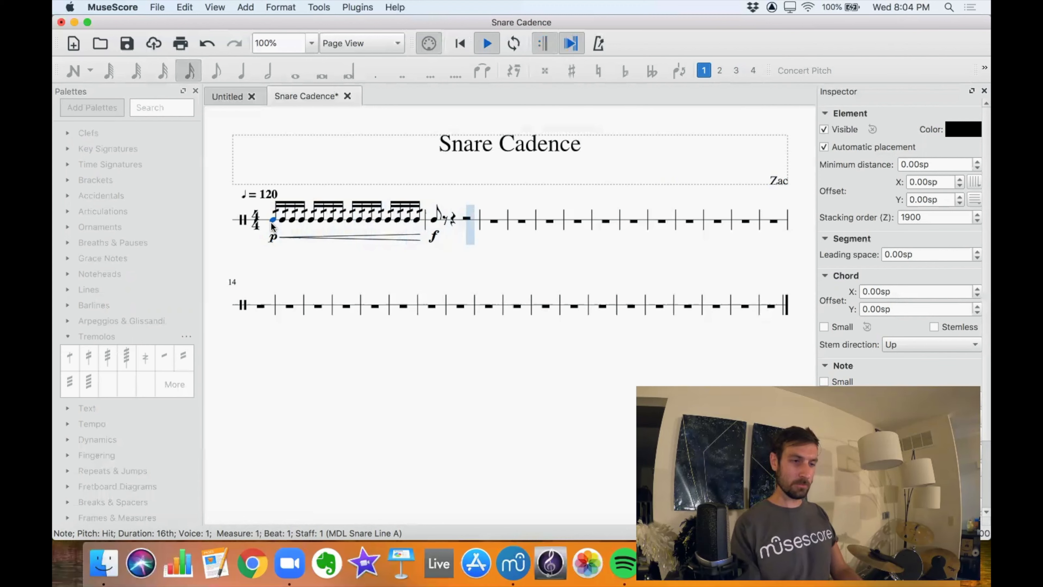
{"action": "key", "text": "space"}
Enter two 16th notes after the first eighth note of measure 2, in place of the eighth rest.
{"action": "left_click", "coordinate": [434, 219]}
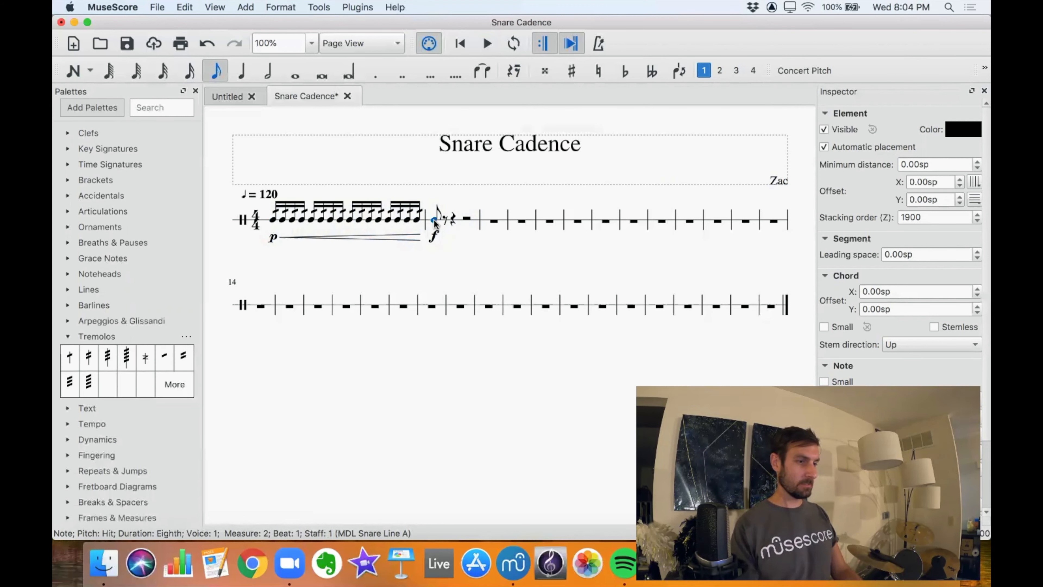
{"action": "left_click", "coordinate": [446, 219]}
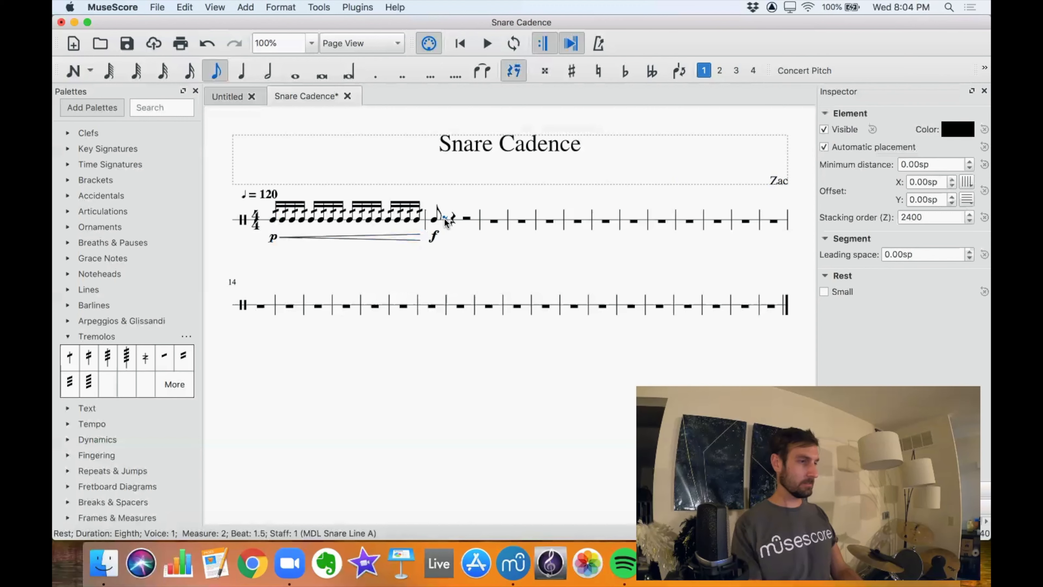
{"action": "left_click", "coordinate": [193, 74]}
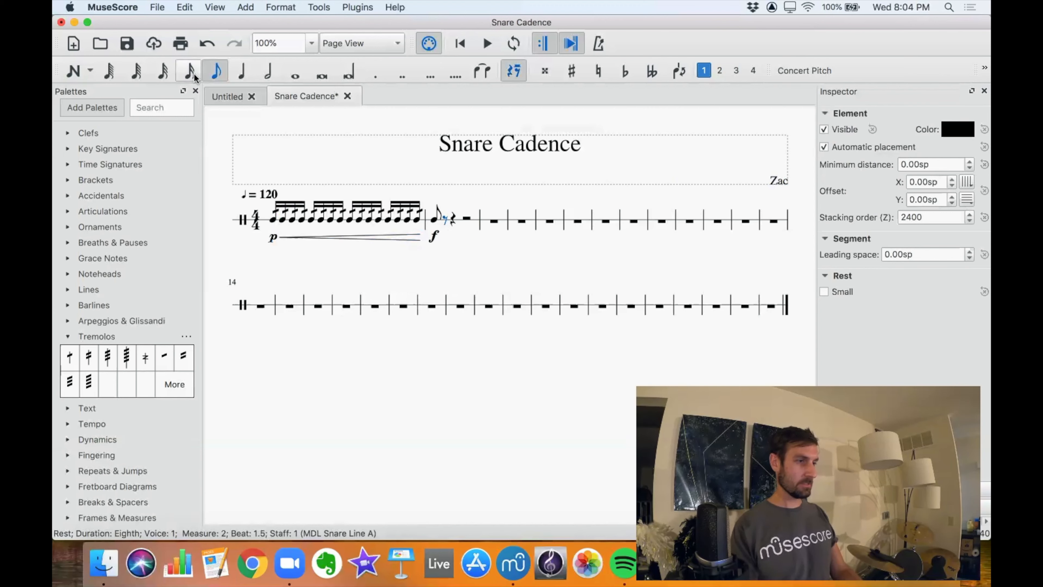
{"action": "key", "text": "n"}
{"action": "key", "text": "a"}
{"action": "key", "text": "a"}
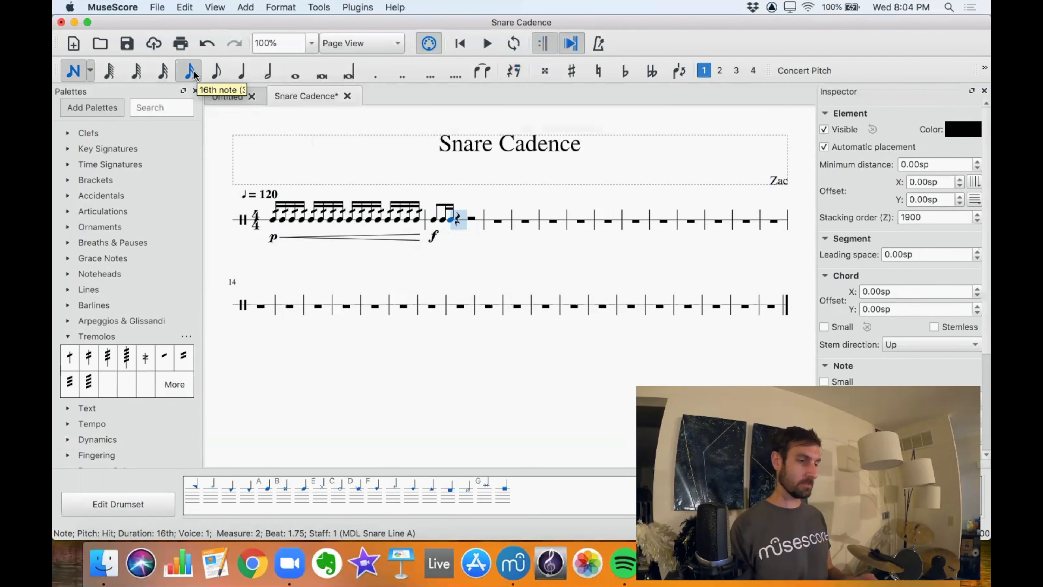
Continue measure 2 with an eighth note on beat 2, two 16ths at beat 2.5 and an eighth note on beat 3.
{"action": "left_click", "coordinate": [215, 72]}
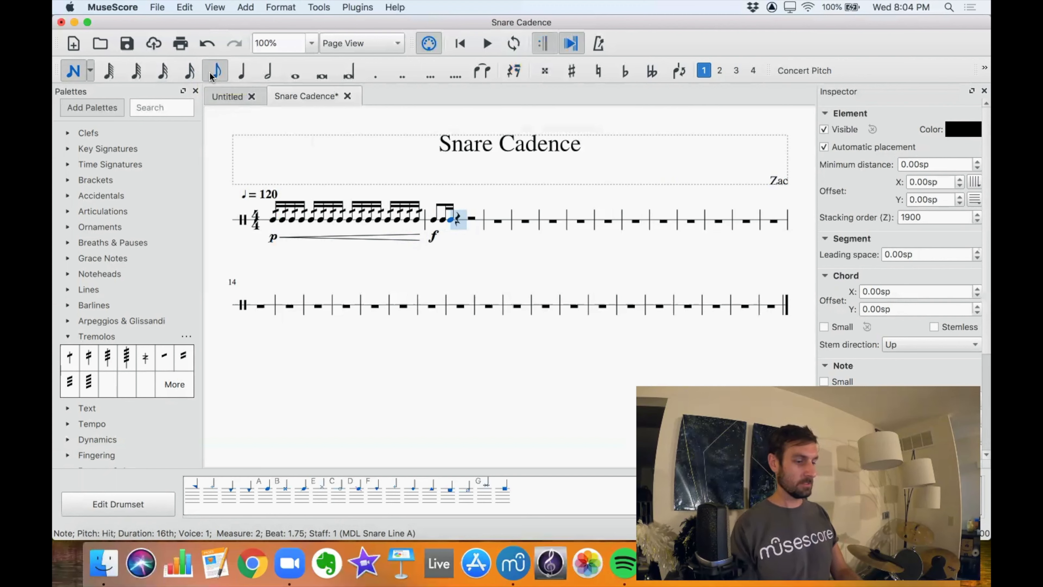
{"action": "key", "text": "a"}
{"action": "key", "text": "a"}
{"action": "key", "text": "Left"}
{"action": "key", "text": "Left"}
{"action": "left_click", "coordinate": [190, 72]}
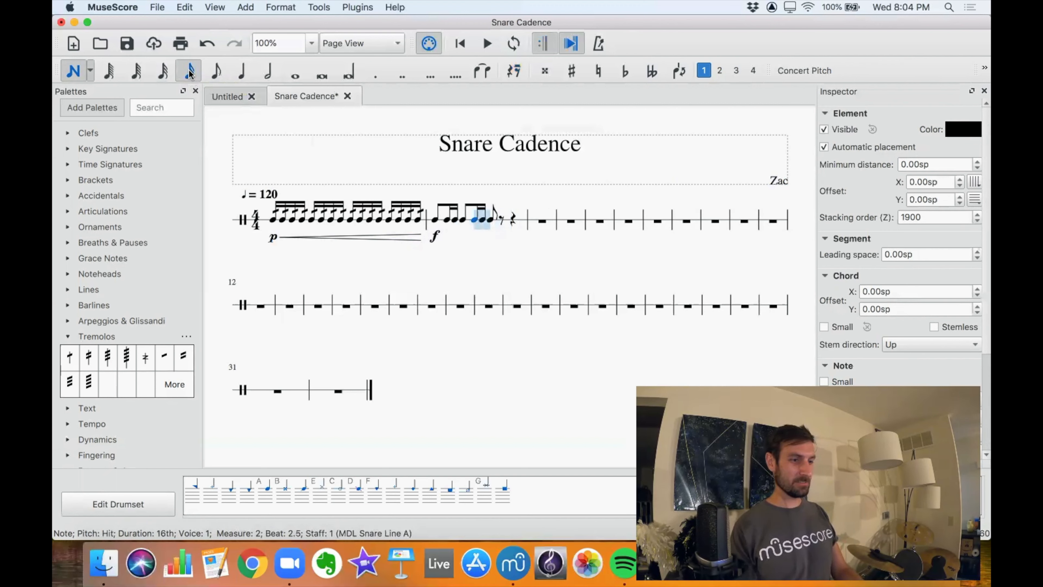
{"action": "key", "text": "Right"}
{"action": "key", "text": "Right"}
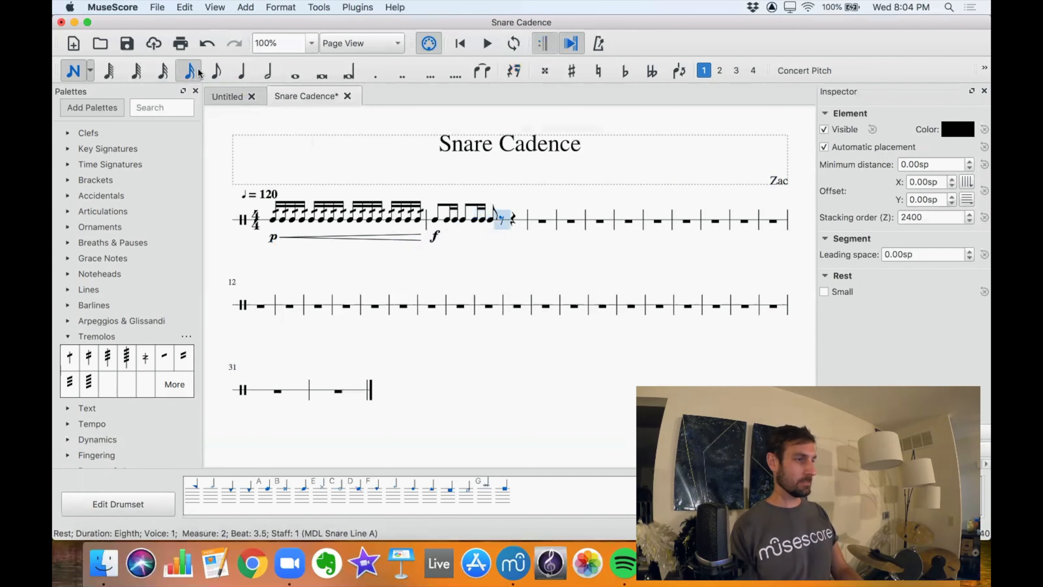
Fill the rest of measure 2 with two 16th notes at beat 3.5 and two eighth notes on beat 4.
{"action": "key", "text": "a"}
{"action": "key", "text": "a"}
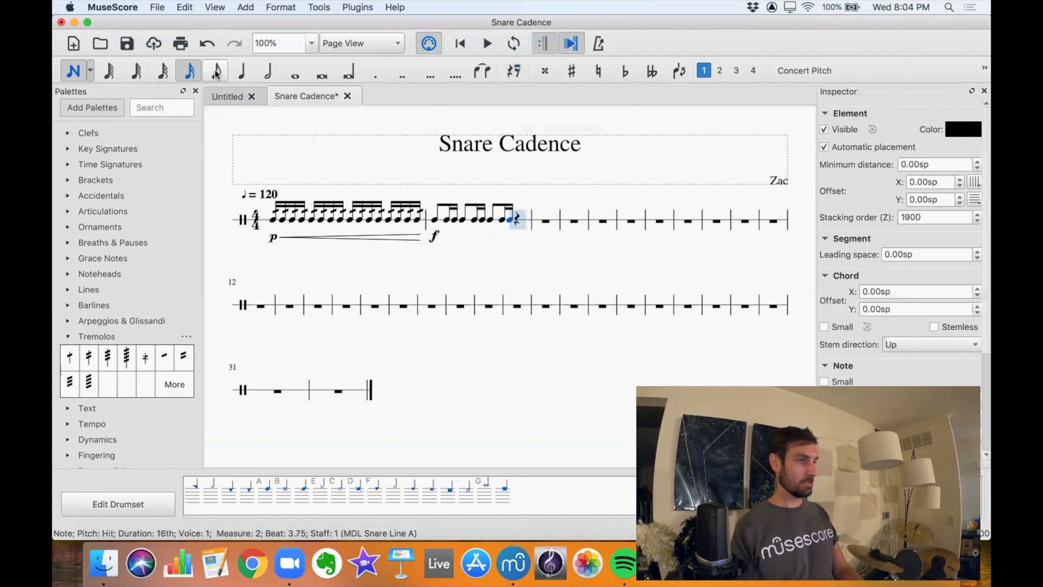
{"action": "left_click", "coordinate": [217, 72]}
{"action": "key", "text": "a"}
{"action": "key", "text": "a"}
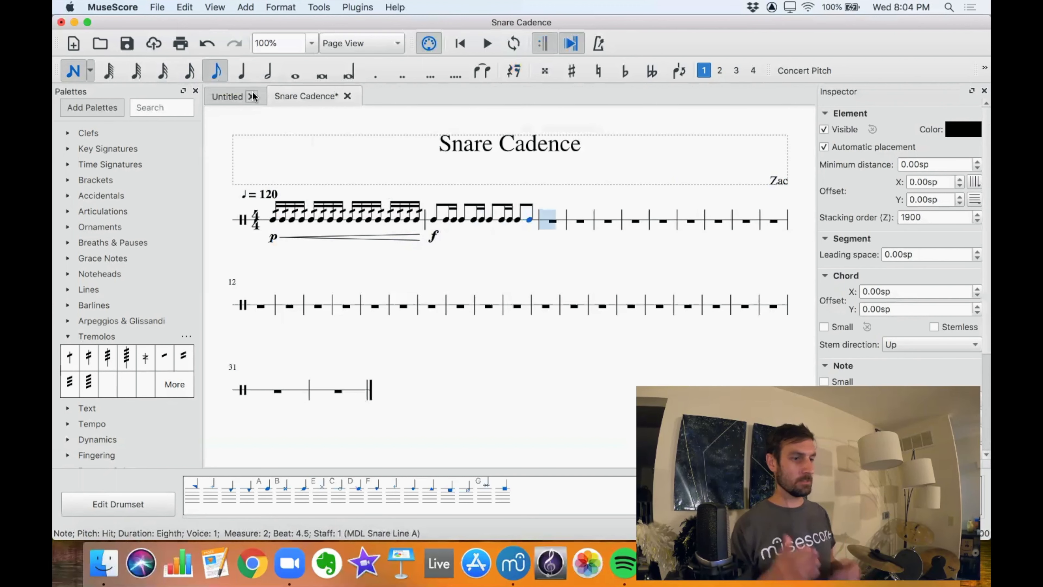
Replace the two 16th notes at beat 3.5 of measure 2 with one eighth note, and leave note input.
{"action": "key", "text": "Left"}
{"action": "key", "text": "Left"}
{"action": "key", "text": "Left"}
{"action": "key", "text": "Left"}
{"action": "key", "text": "a"}
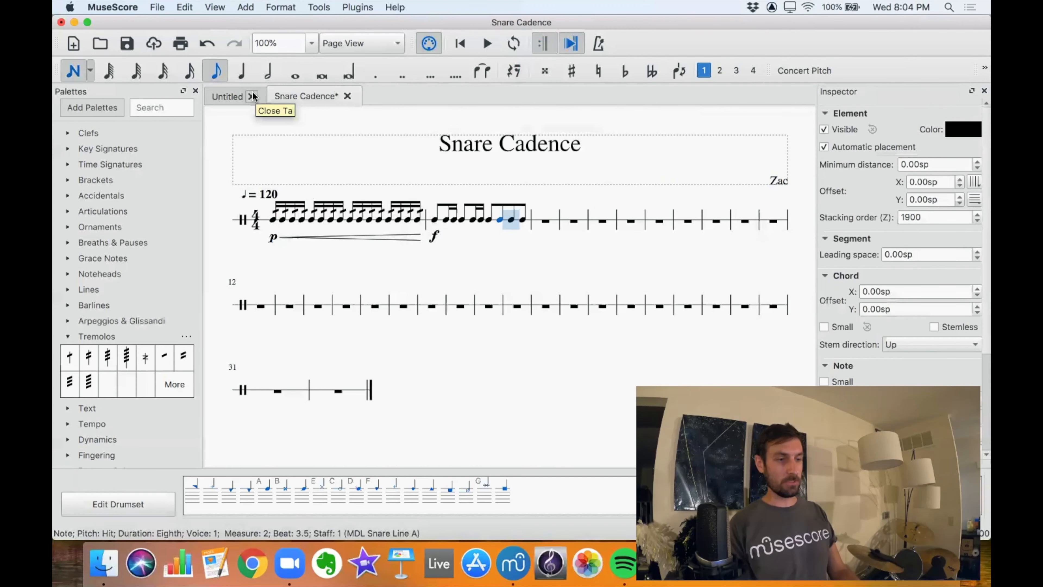
{"action": "key", "text": "Left"}
{"action": "key", "text": "Left"}
{"action": "key", "text": "Left"}
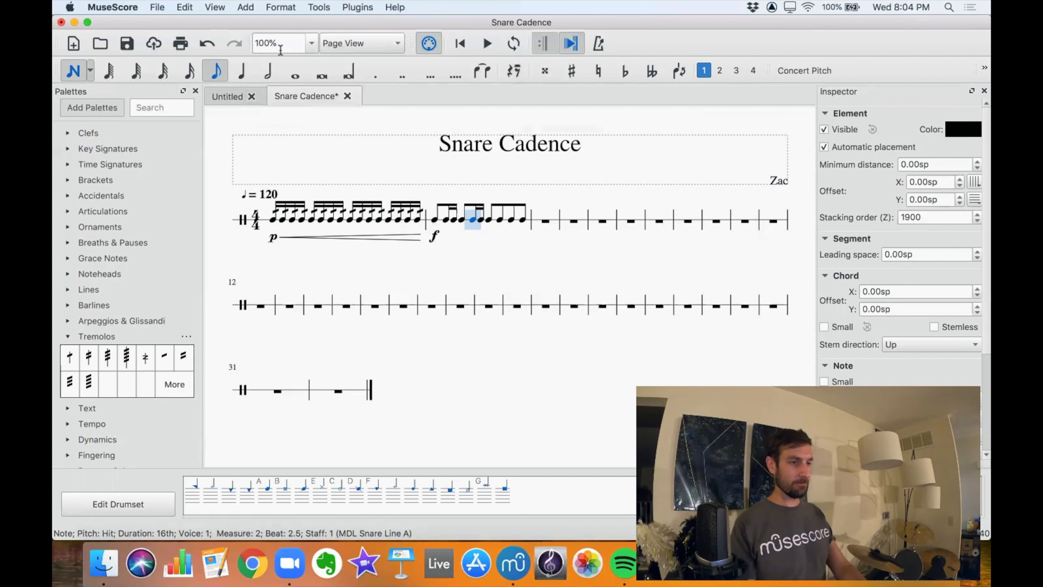
{"action": "key", "text": "Escape"}
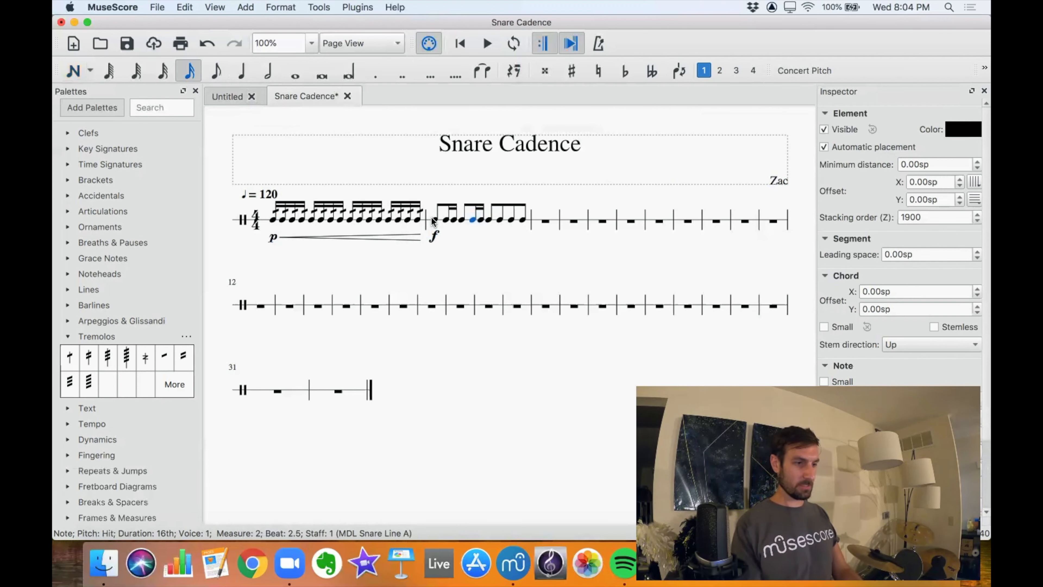
Add an accent to the first eighth note of measure 2.
{"action": "left_click", "coordinate": [435, 221]}
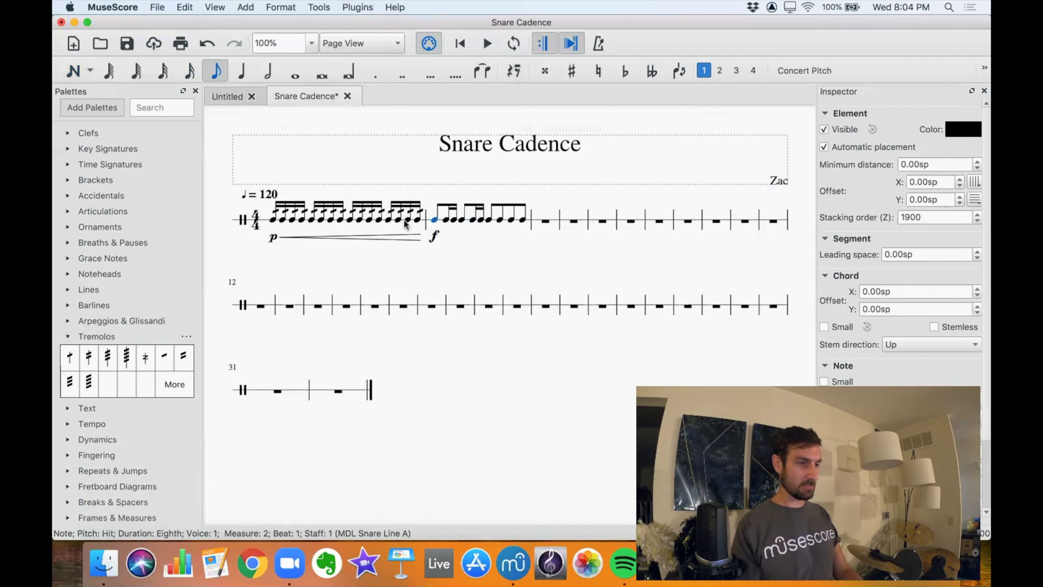
{"action": "left_click", "coordinate": [68, 336]}
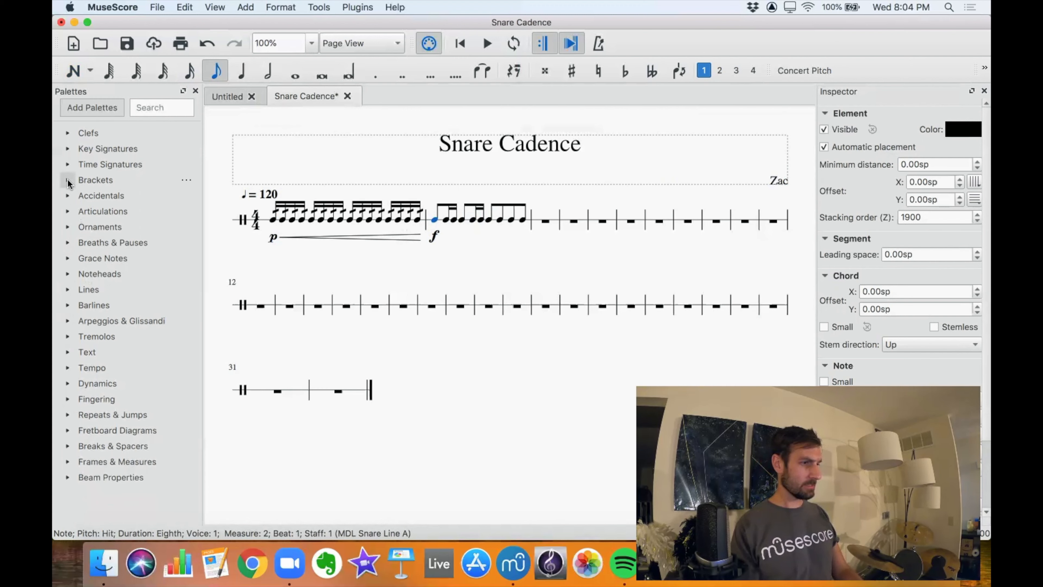
{"action": "left_click", "coordinate": [68, 195]}
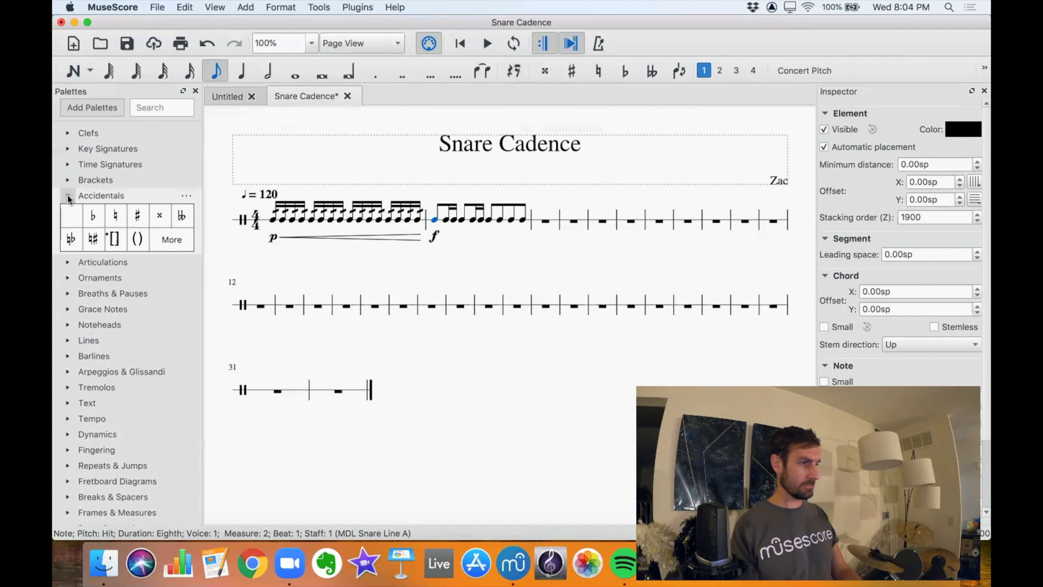
{"action": "left_click", "coordinate": [68, 195]}
{"action": "left_click", "coordinate": [68, 211]}
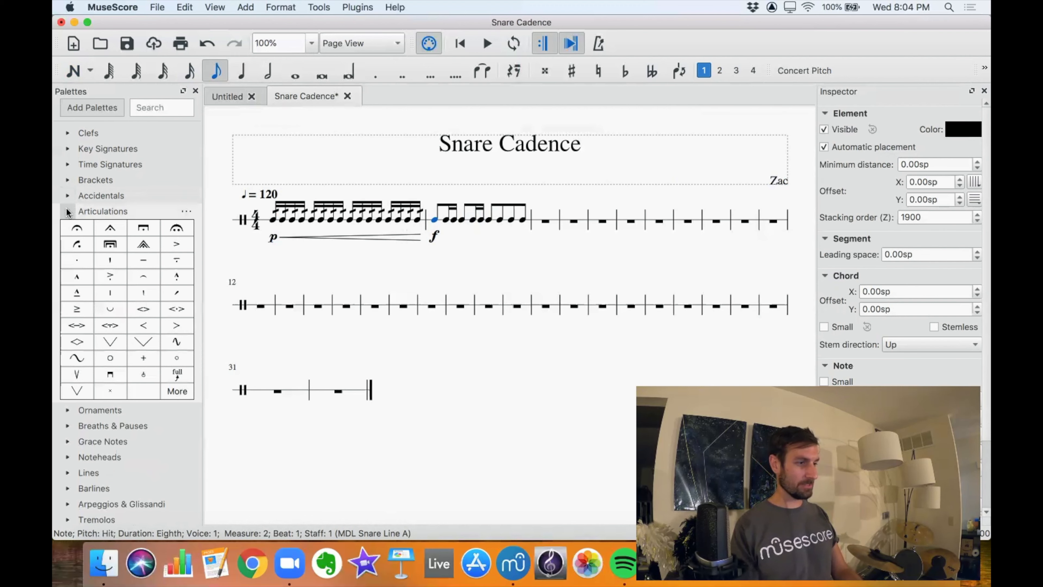
{"action": "scroll", "coordinate": [166, 324], "scroll_direction": "down", "scroll_amount": 2}
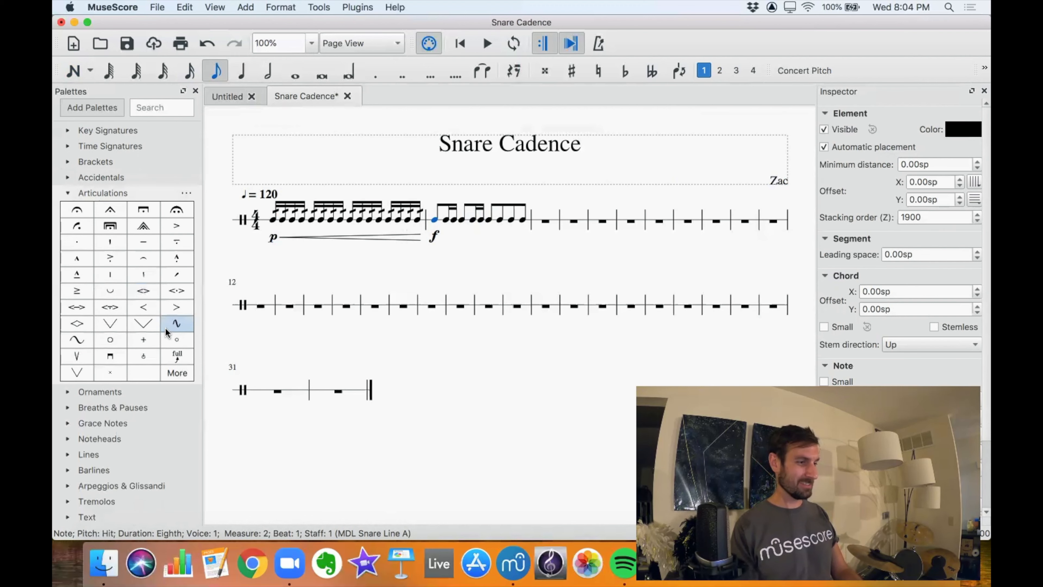
{"action": "left_click", "coordinate": [175, 219]}
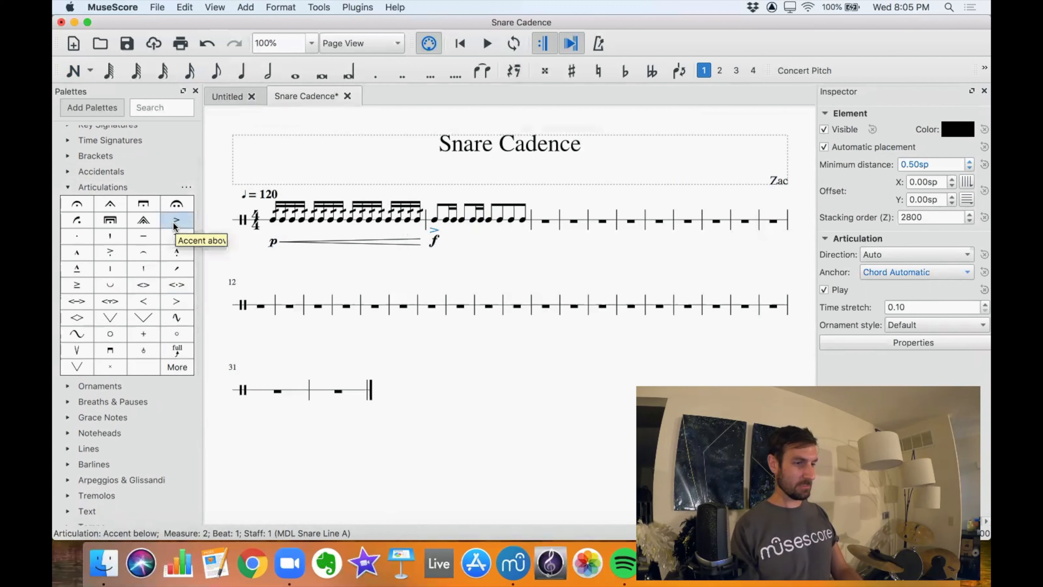
Add accents to the eighth note on beat 2 and the last three eighth notes of measure 2.
{"action": "left_click", "coordinate": [461, 219]}
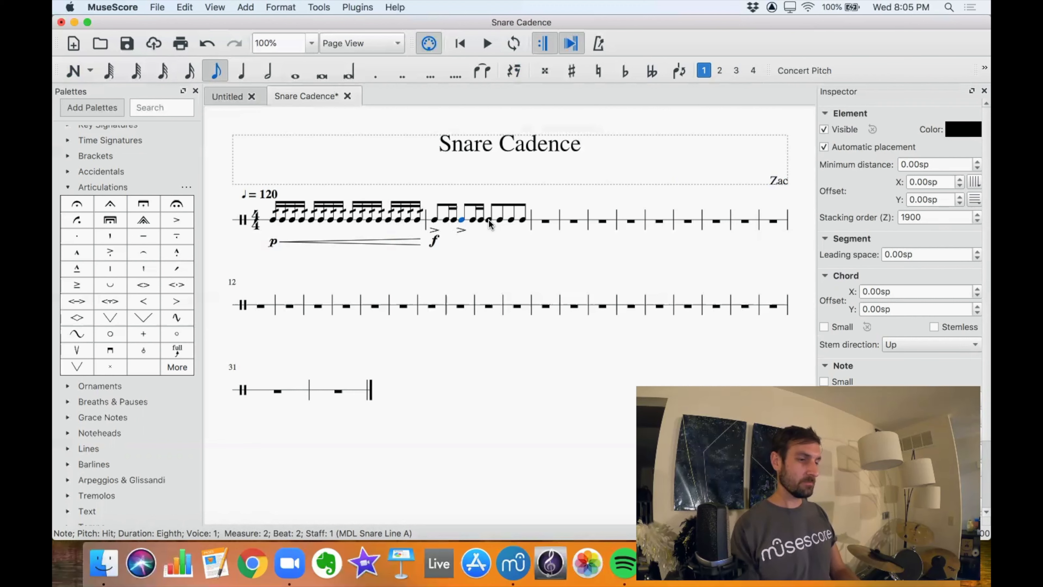
{"action": "left_click", "coordinate": [499, 219]}
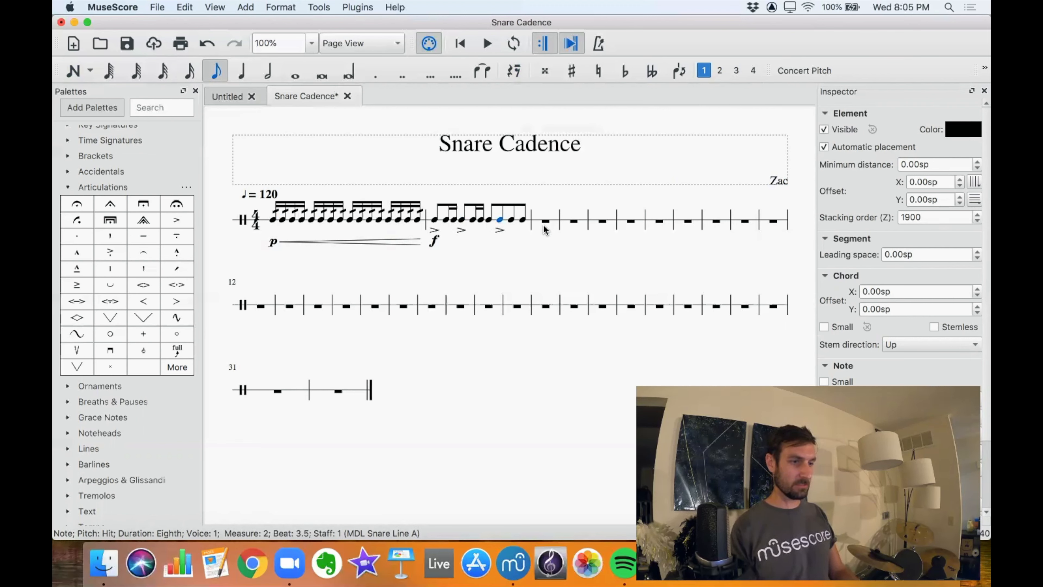
{"action": "left_click", "coordinate": [511, 220]}
{"action": "key", "text": "Right"}
{"action": "key", "text": "shift+v"}
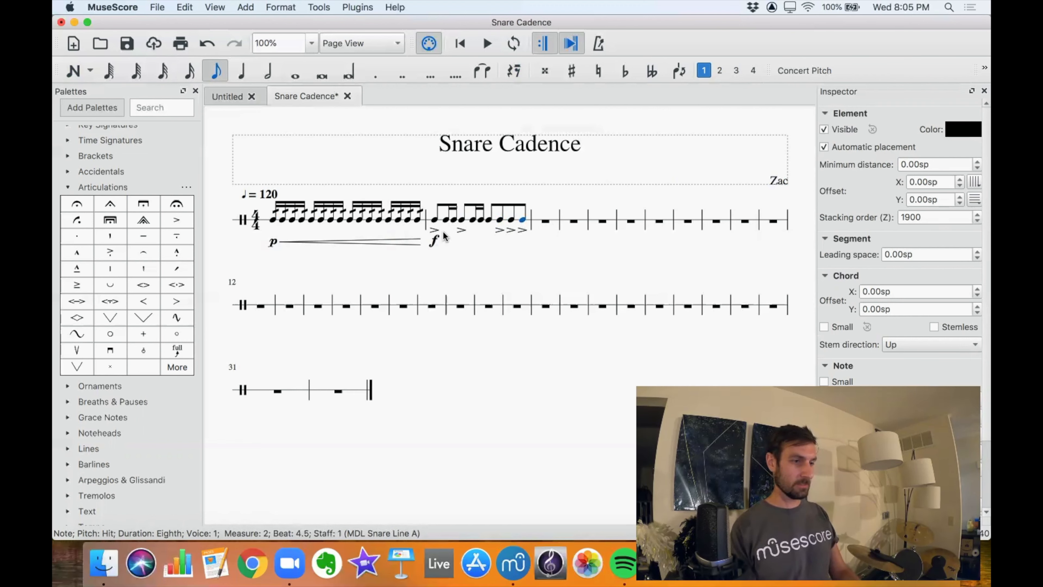
Flip the five accents in measure 2 one by one so they sit above the notes.
{"action": "left_click", "coordinate": [433, 230]}
{"action": "key", "text": "x"}
{"action": "left_click", "coordinate": [461, 230]}
{"action": "key", "text": "x"}
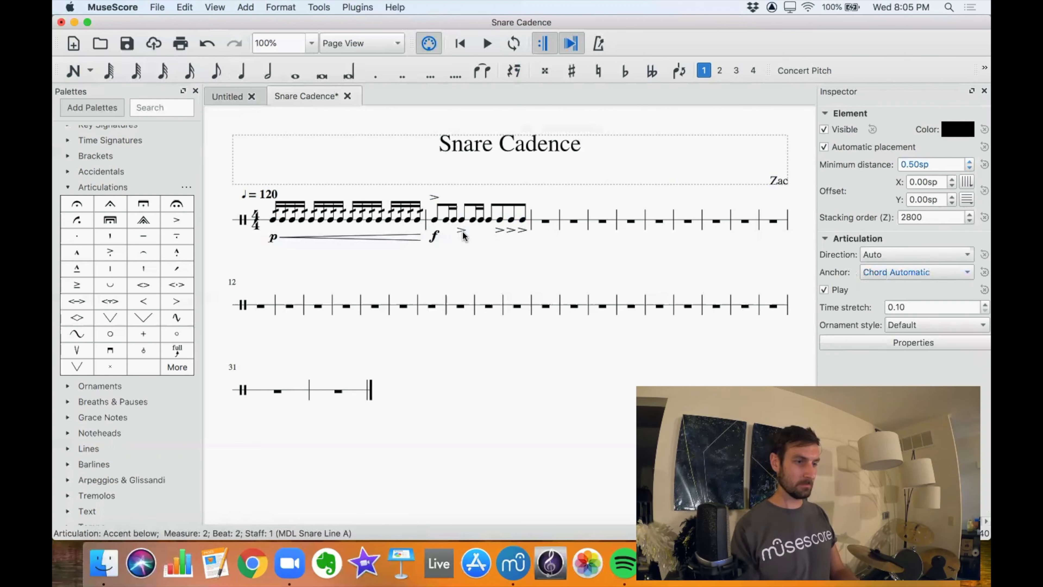
{"action": "left_click", "coordinate": [499, 230]}
{"action": "key", "text": "x"}
{"action": "left_click", "coordinate": [510, 230]}
{"action": "key", "text": "x"}
{"action": "left_click", "coordinate": [522, 229]}
{"action": "key", "text": "x"}
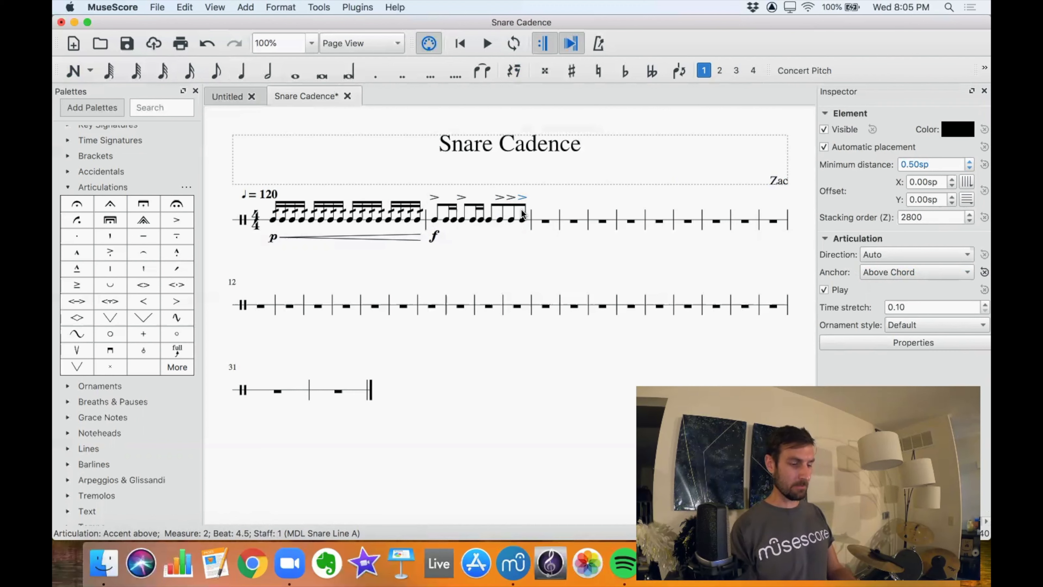
Flip the five accents in measure 2 one by one back below the notes.
{"action": "key", "text": "x"}
{"action": "left_click", "coordinate": [511, 198]}
{"action": "key", "text": "x"}
{"action": "left_click", "coordinate": [499, 197]}
{"action": "key", "text": "x"}
{"action": "left_click", "coordinate": [460, 198]}
{"action": "key", "text": "x"}
{"action": "left_click", "coordinate": [434, 197]}
{"action": "key", "text": "x"}
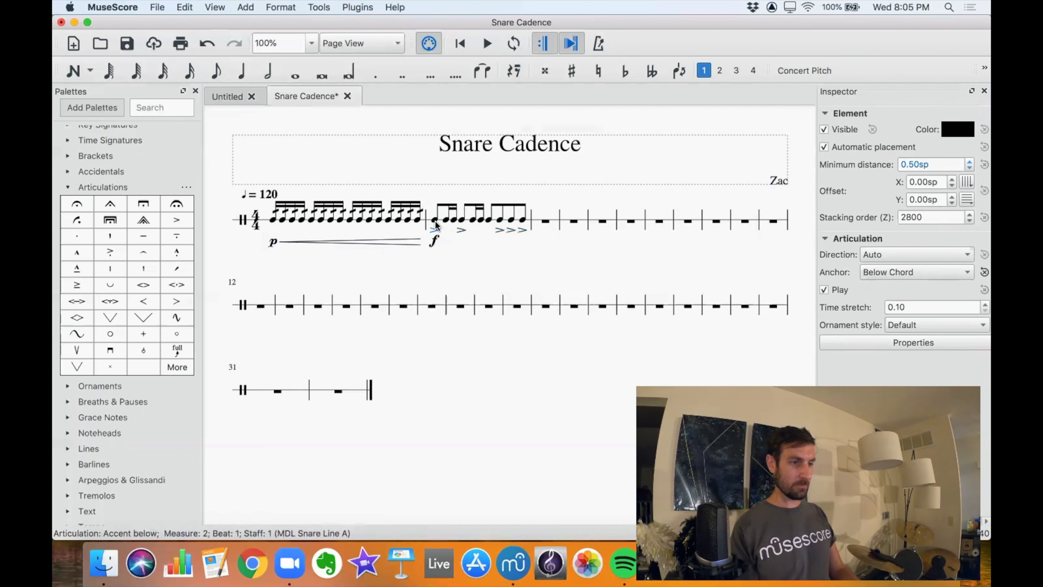
Select all similar accents in the score and set their anchor to Above Chord.
{"action": "right_click", "coordinate": [435, 232]}
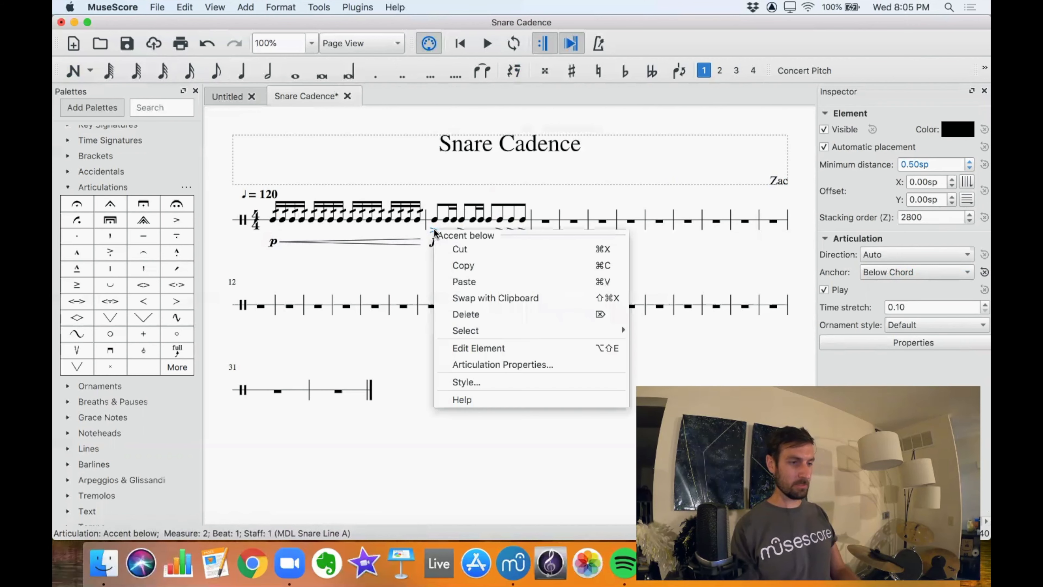
{"action": "mouse_move", "coordinate": [482, 329]}
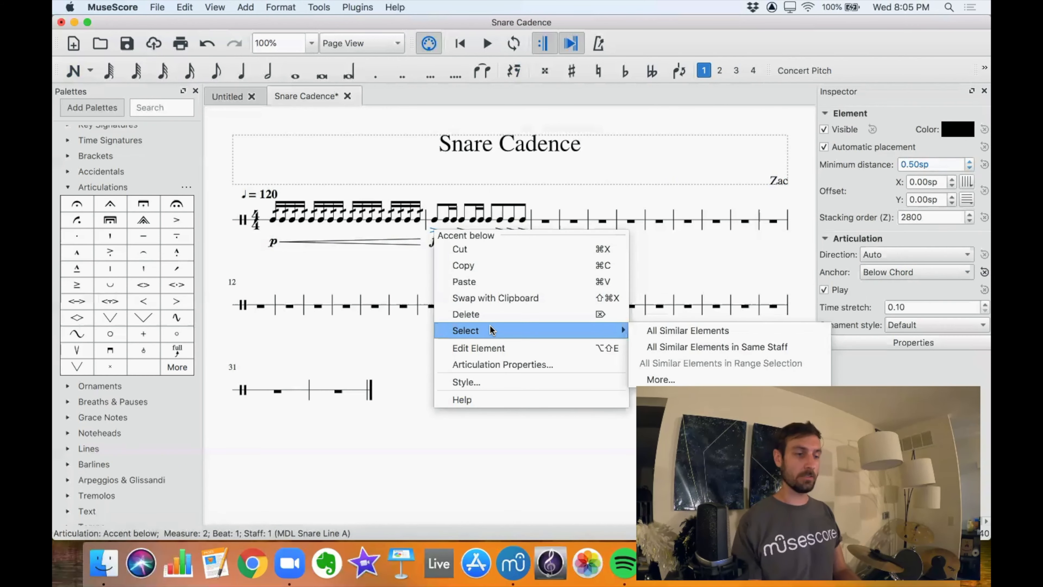
{"action": "left_click", "coordinate": [665, 336]}
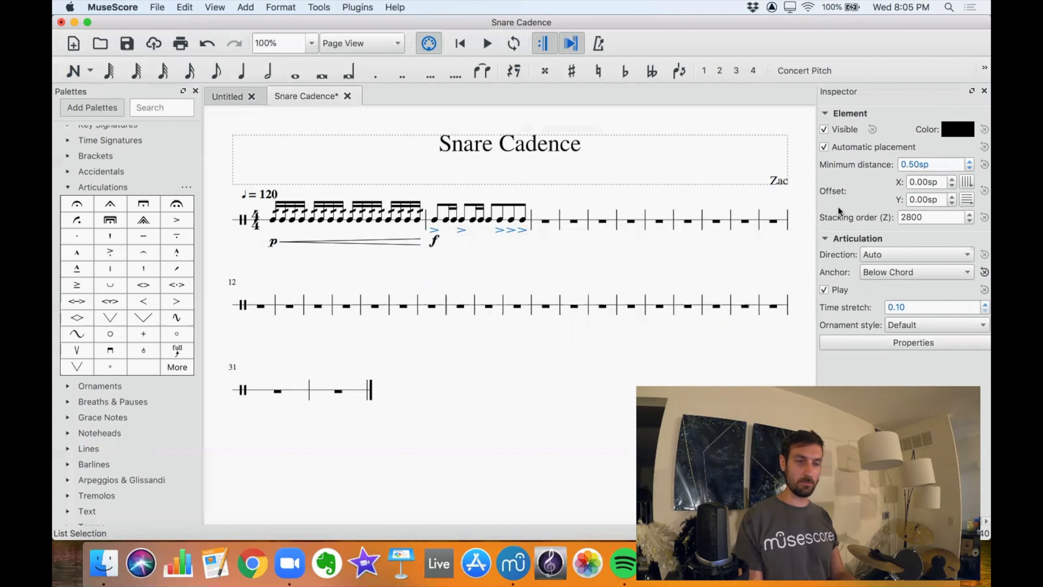
{"action": "scroll", "coordinate": [838, 206], "scroll_direction": "right", "scroll_amount": 2}
{"action": "scroll", "coordinate": [838, 206], "scroll_direction": "left", "scroll_amount": 2}
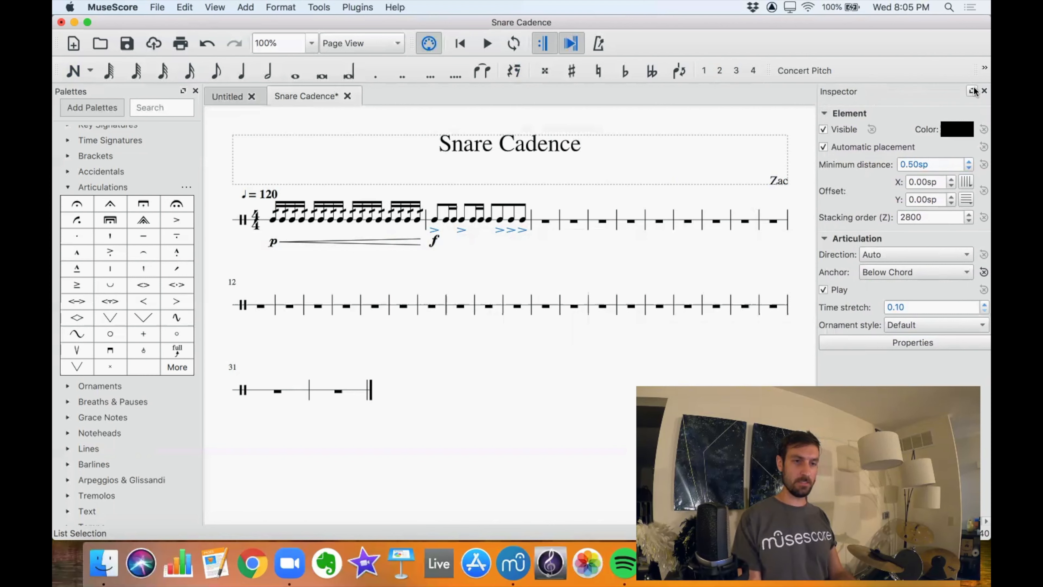
{"action": "left_click", "coordinate": [984, 91]}
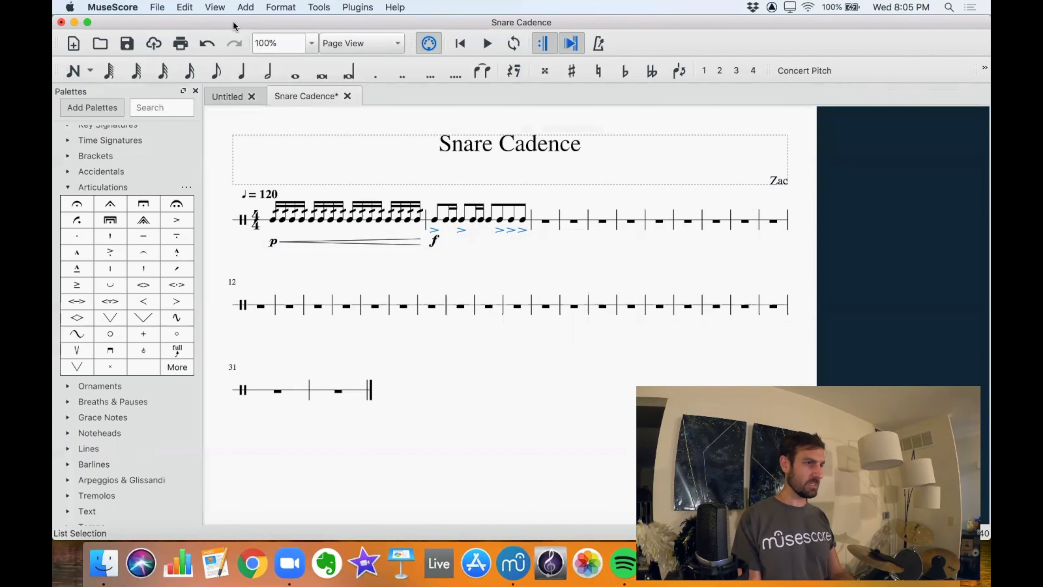
{"action": "left_click", "coordinate": [215, 7]}
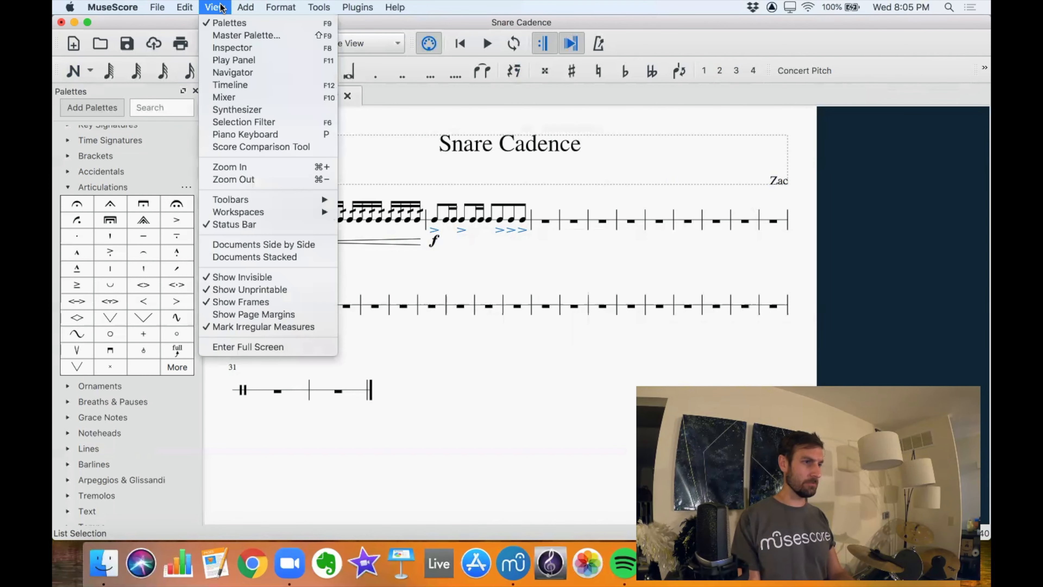
{"action": "left_click", "coordinate": [232, 48]}
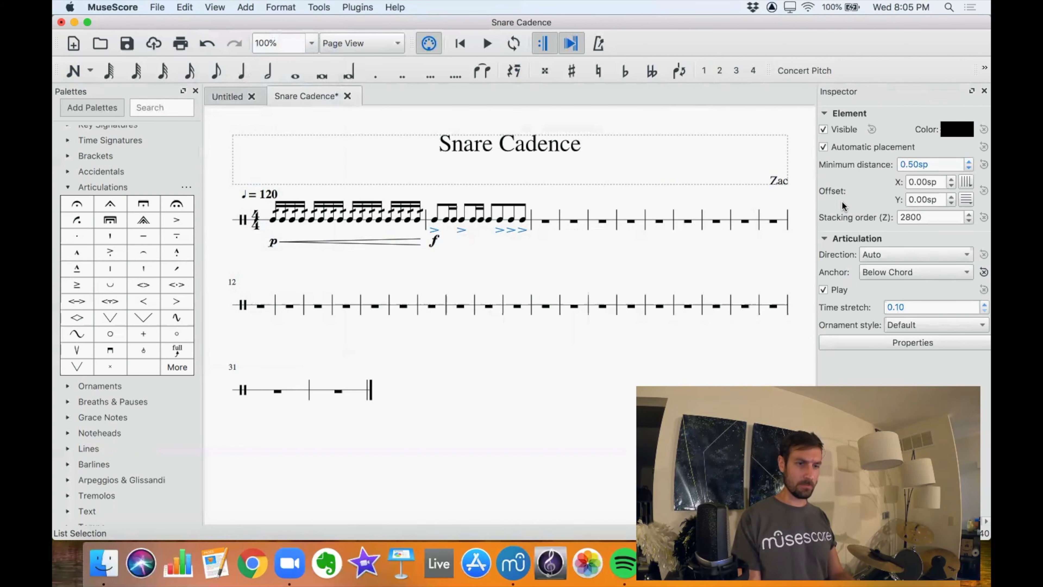
{"action": "left_click", "coordinate": [898, 271]}
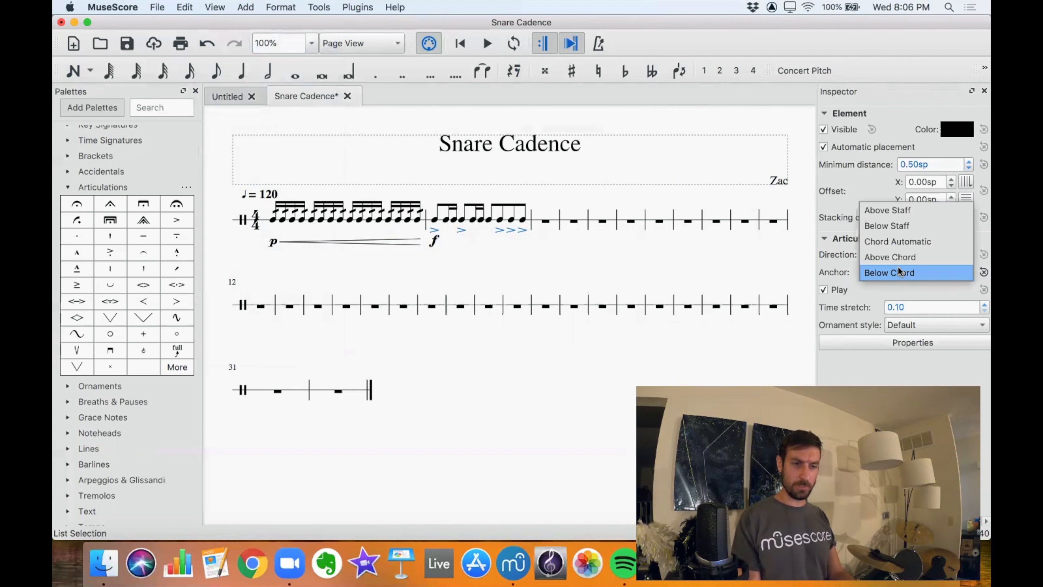
{"action": "left_click", "coordinate": [887, 258]}
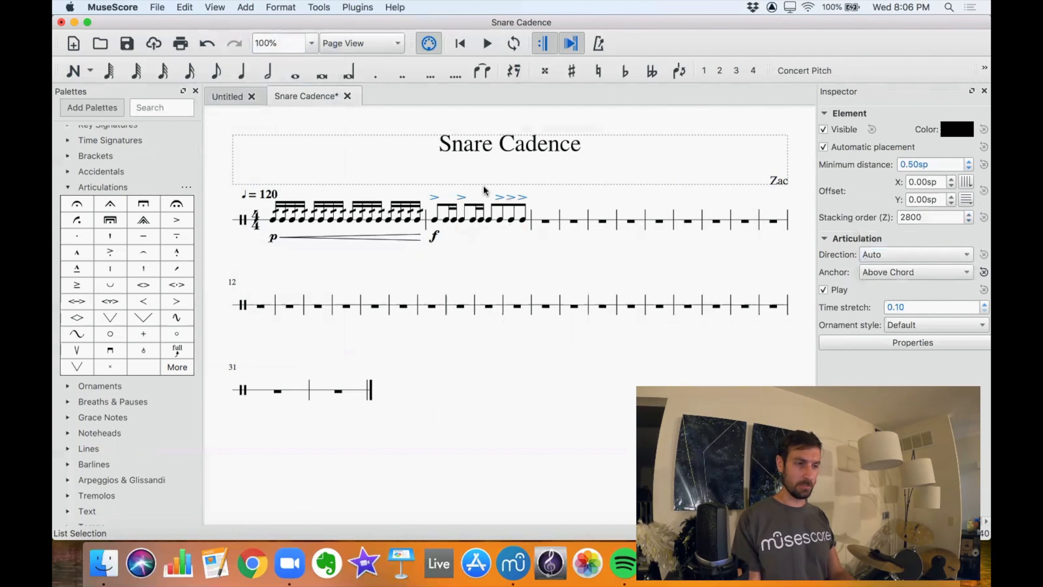
Add alternating R L sticking below the sixteenth notes of measure 1, starting on beat 1.
{"action": "left_click", "coordinate": [435, 219]}
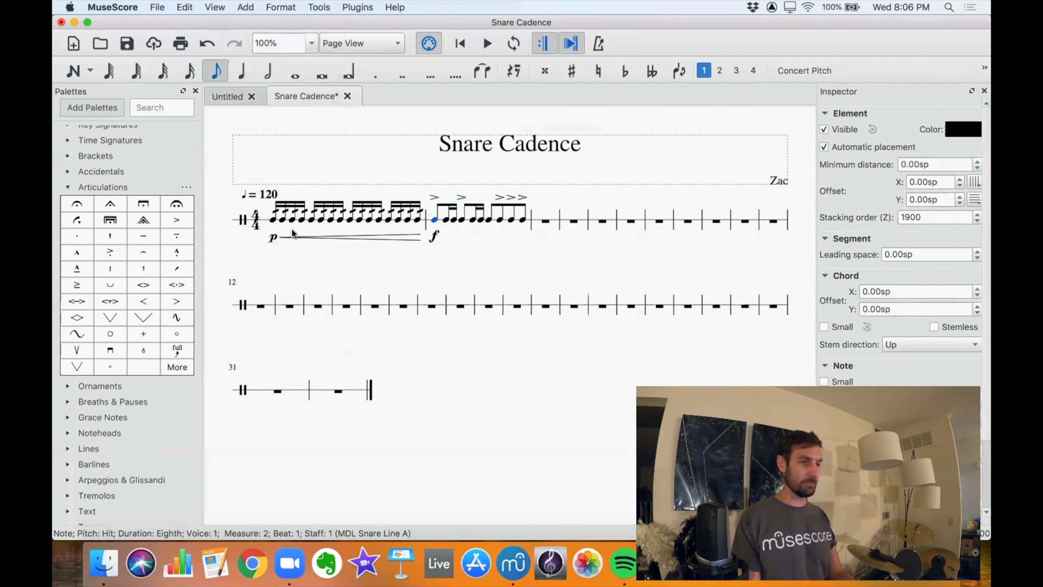
{"action": "left_click", "coordinate": [274, 220]}
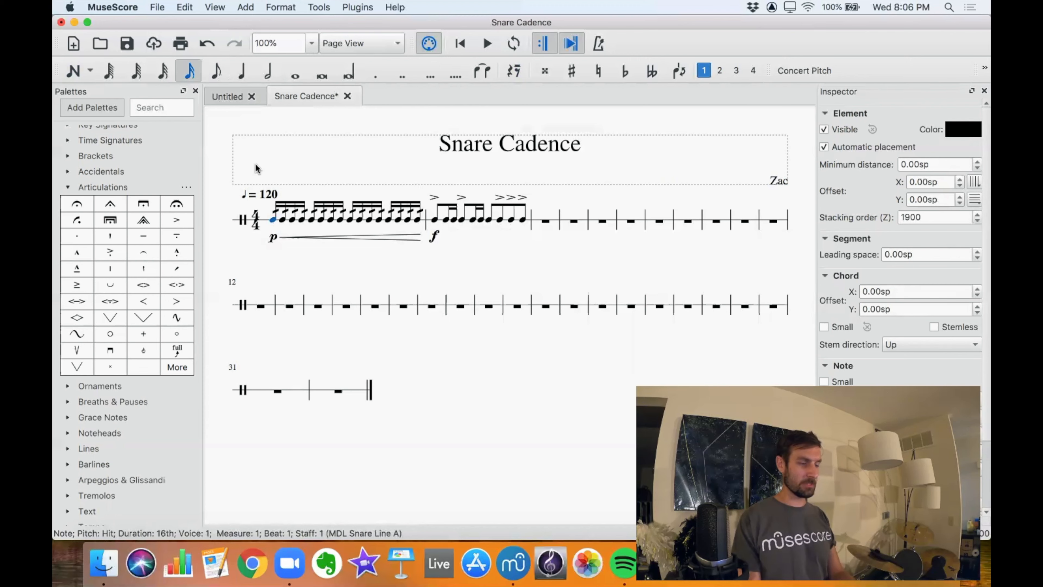
{"action": "left_click", "coordinate": [247, 8]}
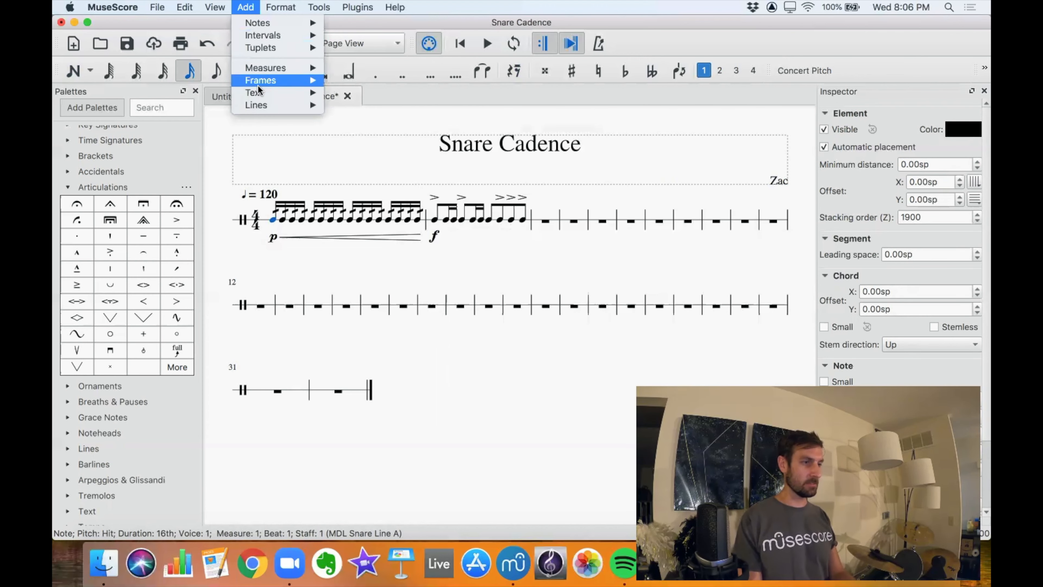
{"action": "mouse_move", "coordinate": [254, 92]}
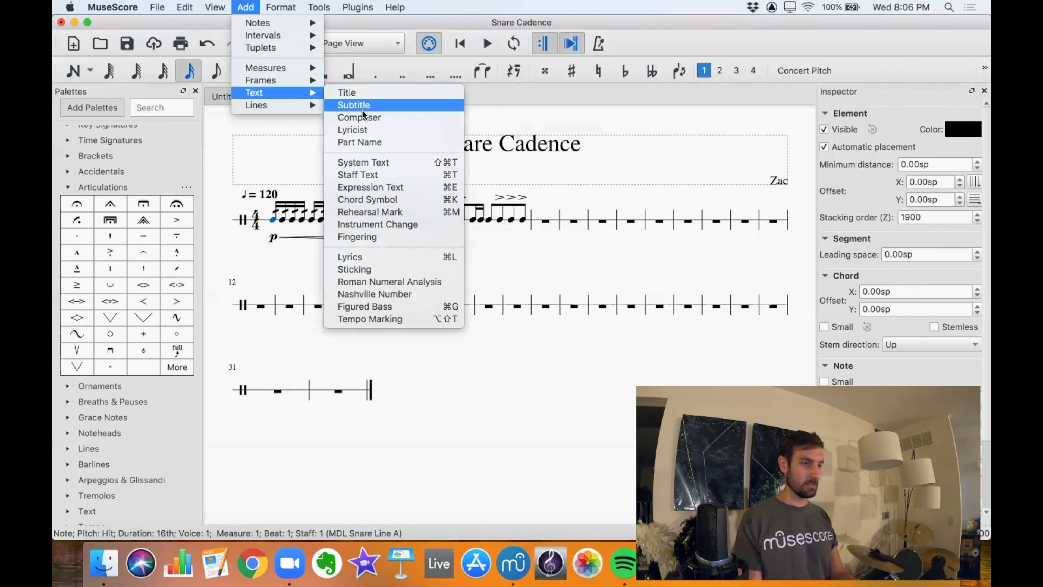
{"action": "left_click", "coordinate": [356, 269]}
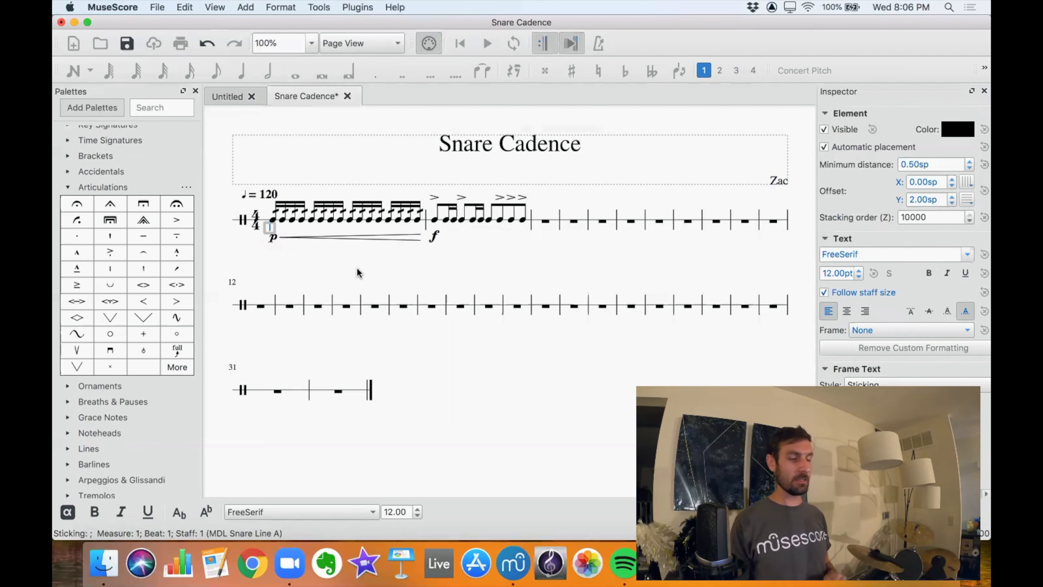
{"action": "type", "text": "R"}
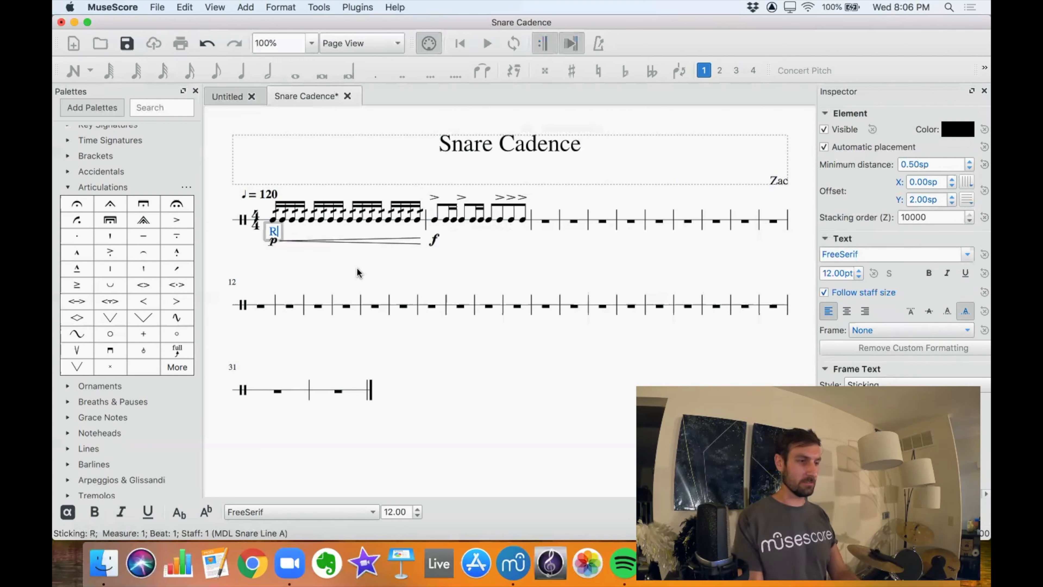
{"action": "type", "text": " L R L R L R L R L R L"}
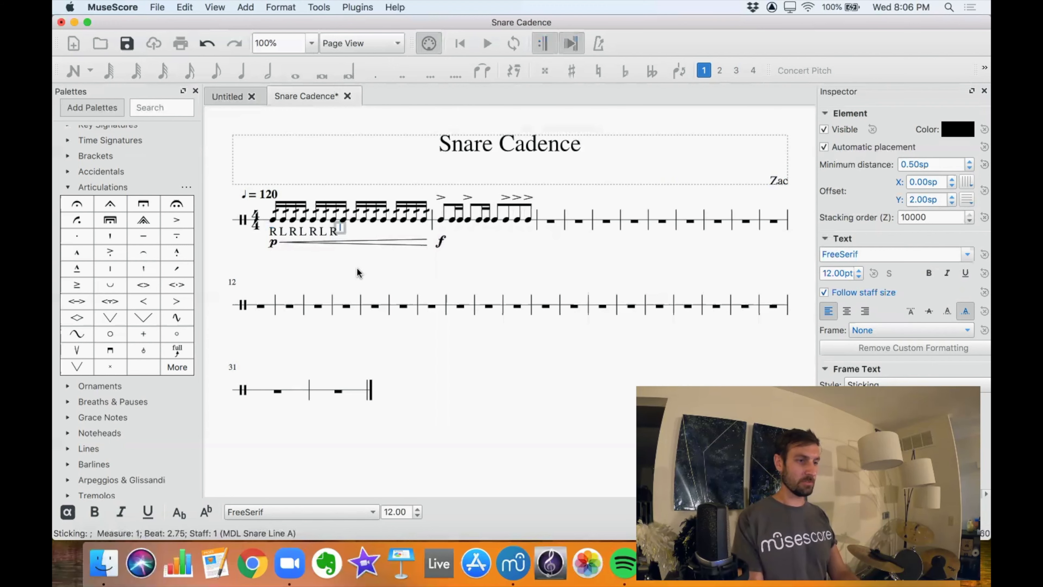
{"action": "type", "text": " R "}
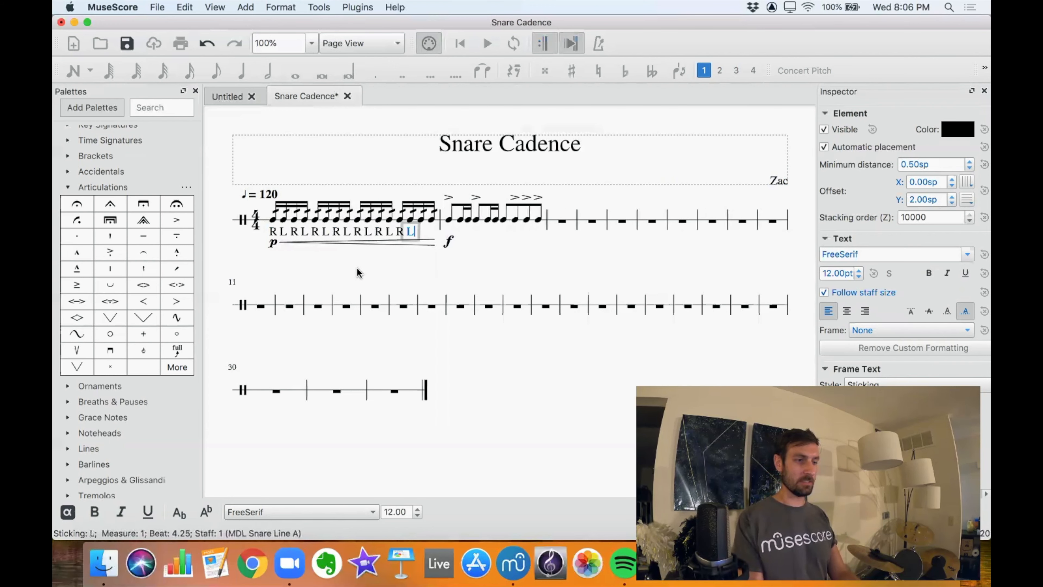
{"action": "type", "text": "R L R R L R L R "}
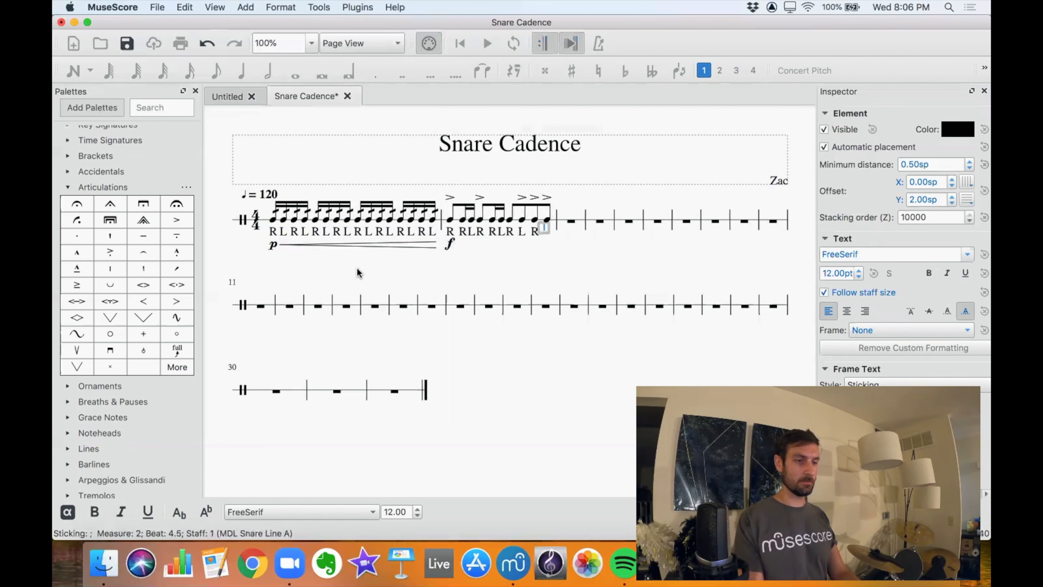
{"action": "type", "text": "L"}
Finish the sticking in measure 1 and enter R R L R R L R L R L below the notes of measure 2.
{"action": "key", "text": "Escape"}
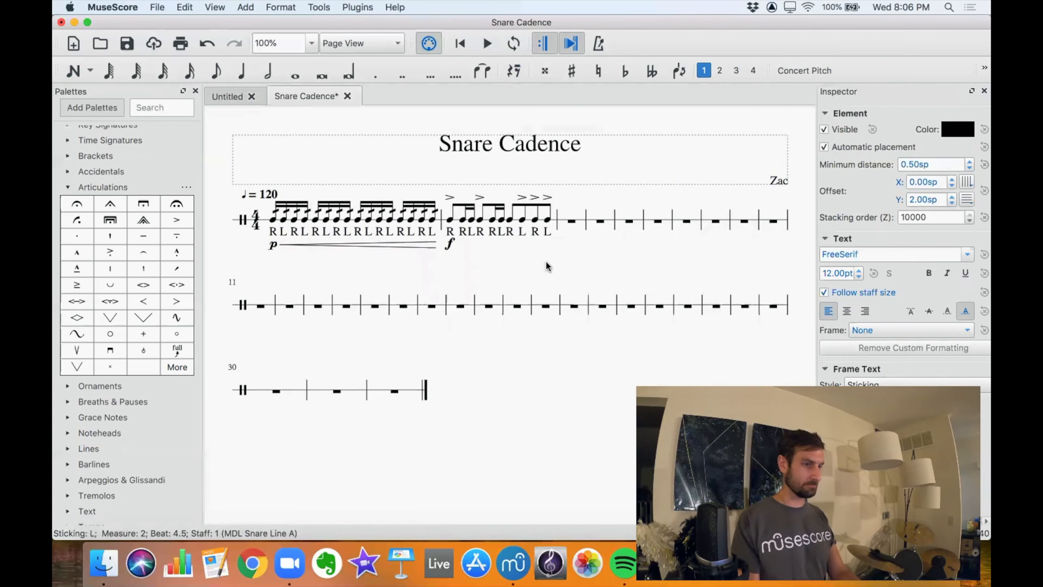
Add an acciaccatura grace note before the eighth note on beat 3.5 of measure 2.
{"action": "left_click", "coordinate": [521, 221]}
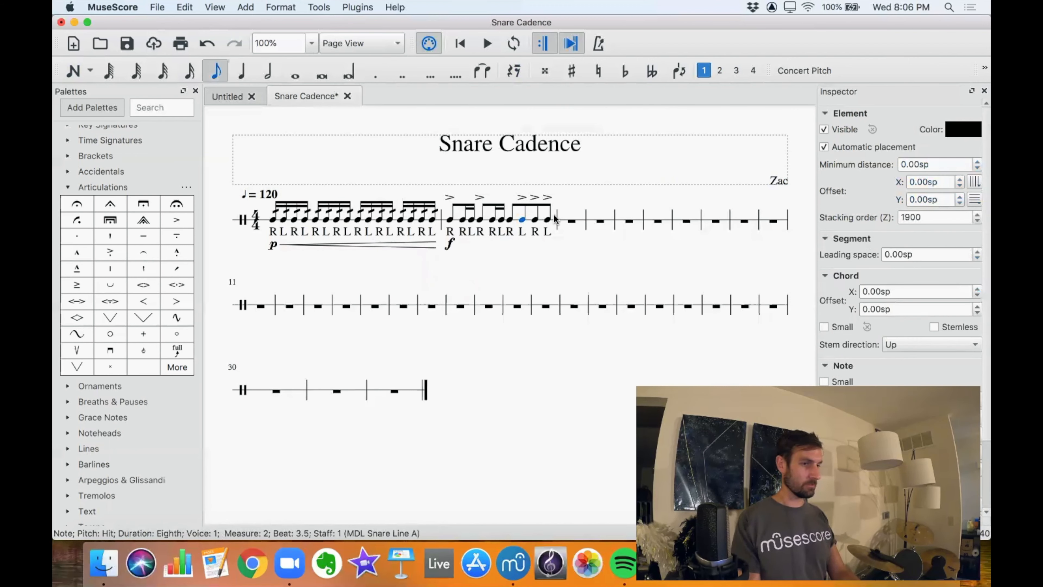
{"action": "left_click", "coordinate": [67, 187]}
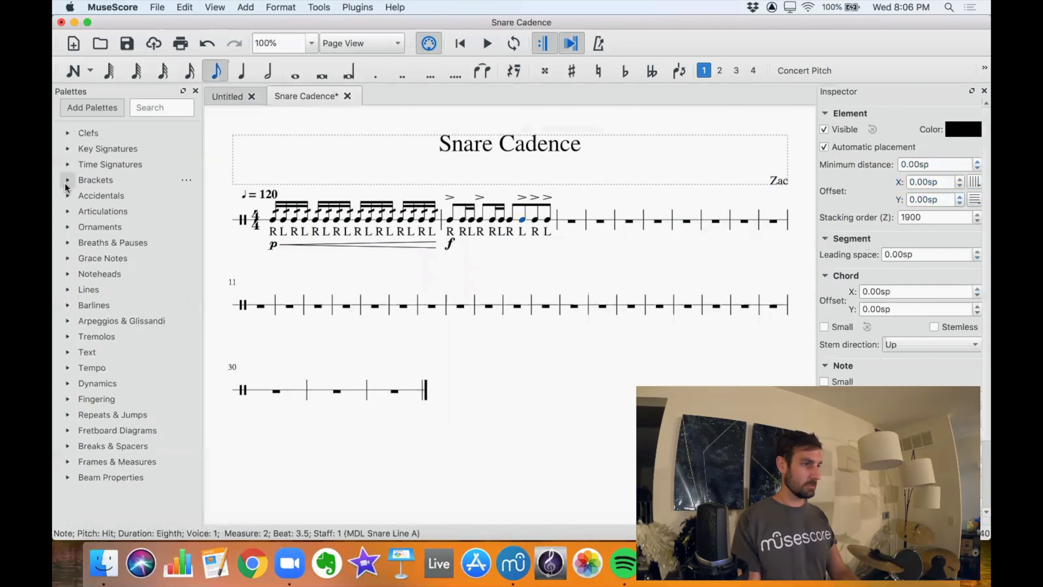
{"action": "left_click", "coordinate": [67, 258]}
{"action": "left_click", "coordinate": [71, 279]}
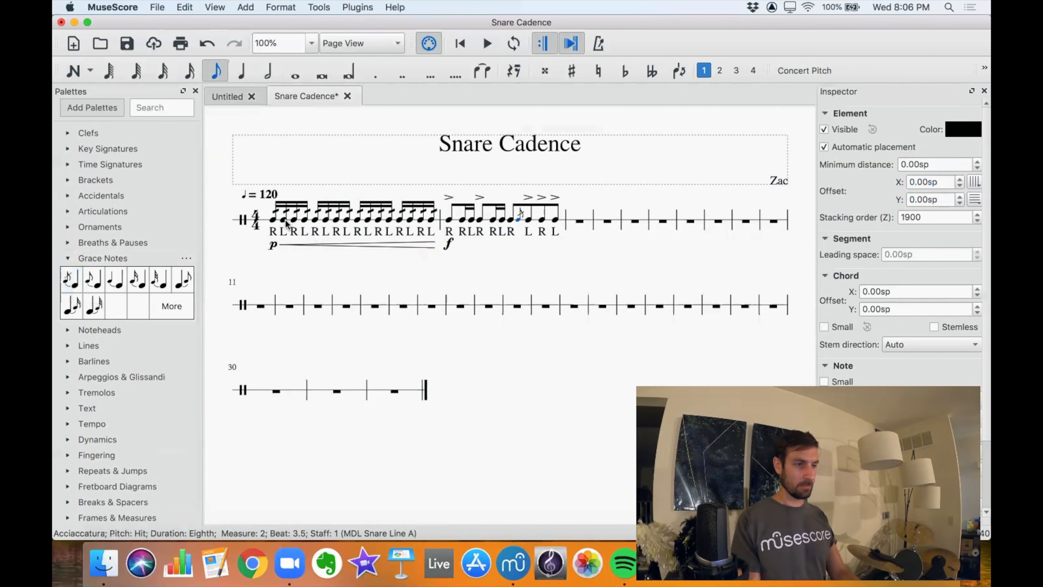
Play back the cadence from the first note of measure 1 and stop after measure 2.
{"action": "left_click", "coordinate": [273, 221]}
{"action": "key", "text": "space"}
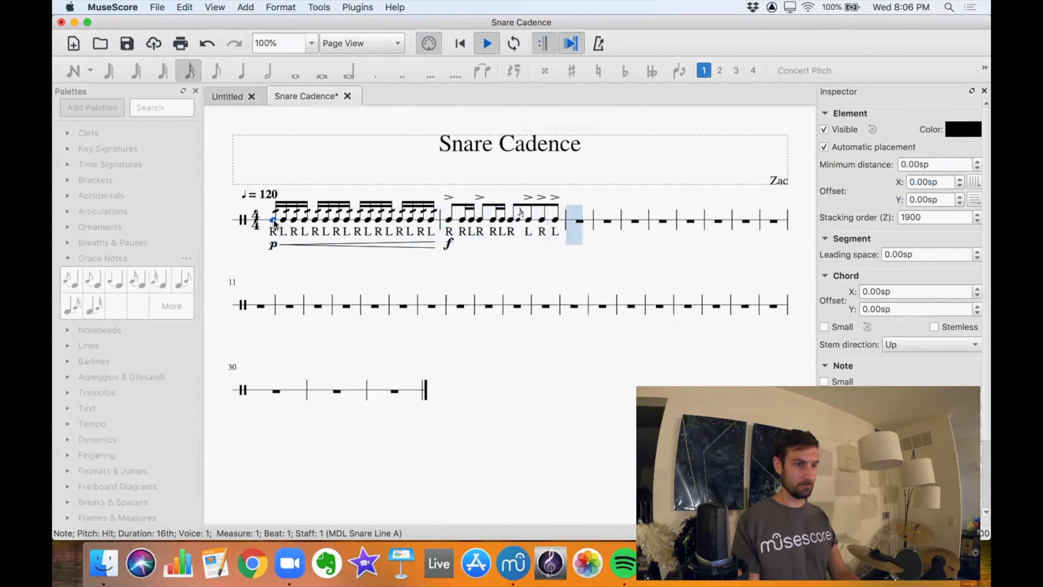
{"action": "key", "text": "space"}
Enter an accented quarter note on beat 1 of measure 3 and flip its accent above the note.
{"action": "left_click", "coordinate": [580, 222]}
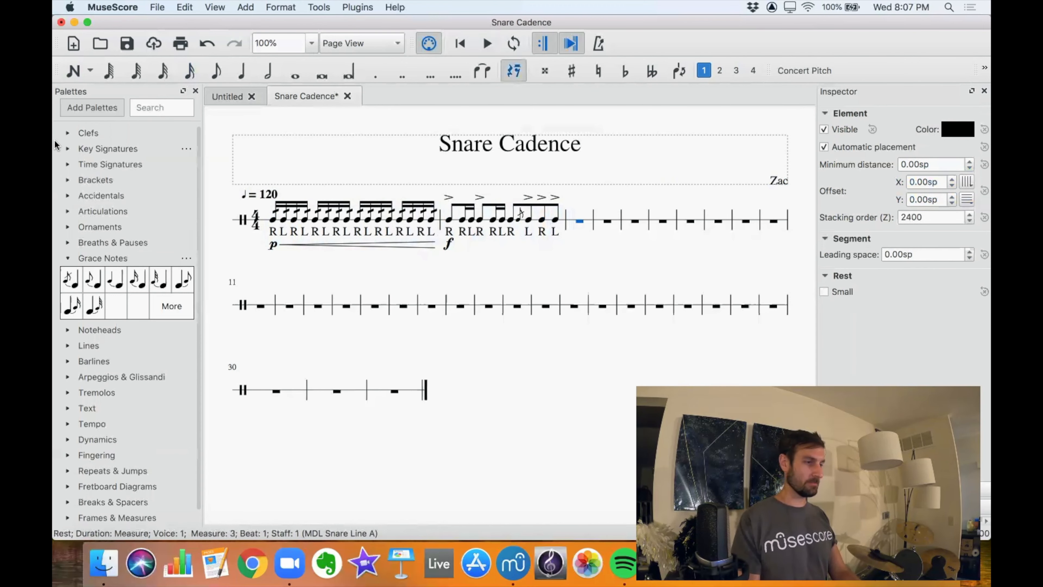
{"action": "left_click", "coordinate": [241, 72]}
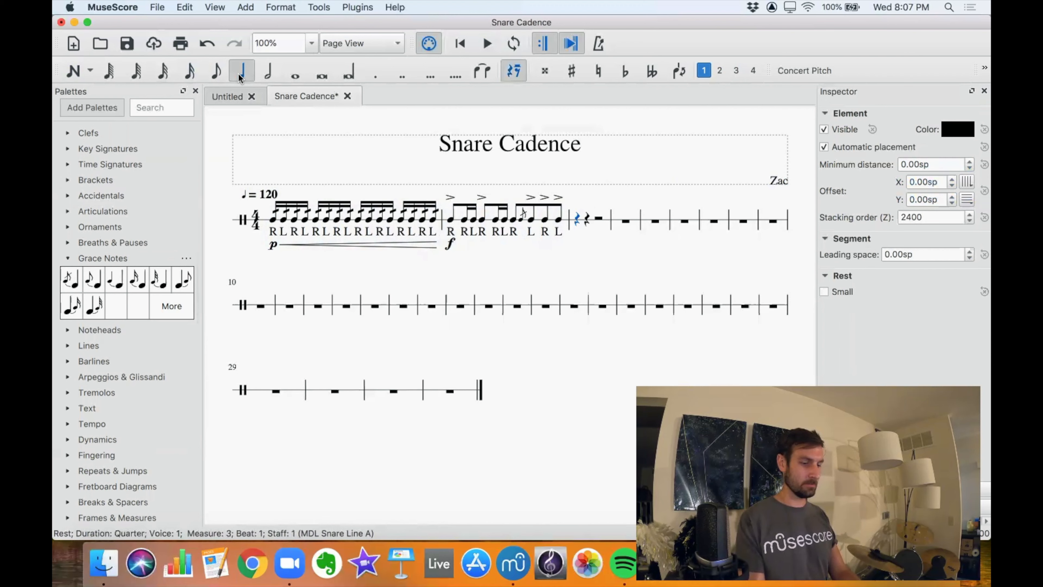
{"action": "key", "text": "n"}
{"action": "key", "text": "a"}
{"action": "key", "text": "Escape"}
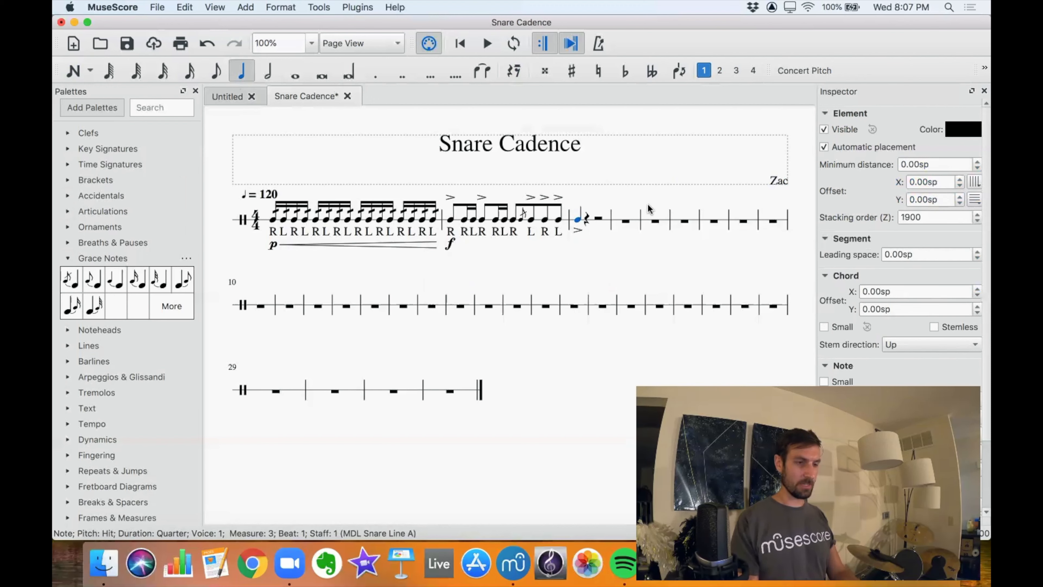
{"action": "left_click", "coordinate": [577, 232]}
{"action": "key", "text": "x"}
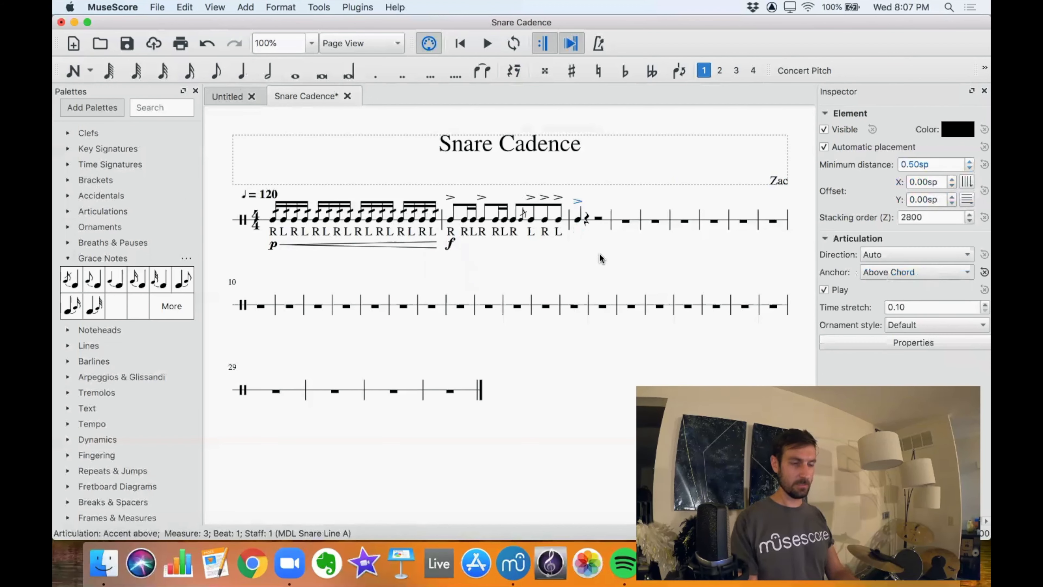
Add the sticking R below the quarter note on beat 1 of measure 3.
{"action": "left_click", "coordinate": [577, 220]}
{"action": "left_click", "coordinate": [245, 7]}
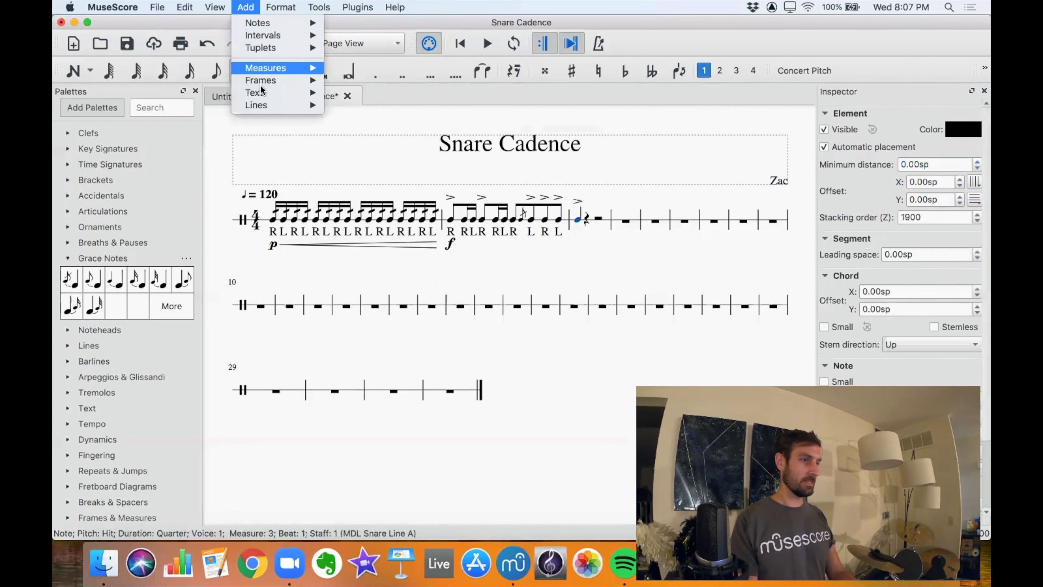
{"action": "mouse_move", "coordinate": [260, 94]}
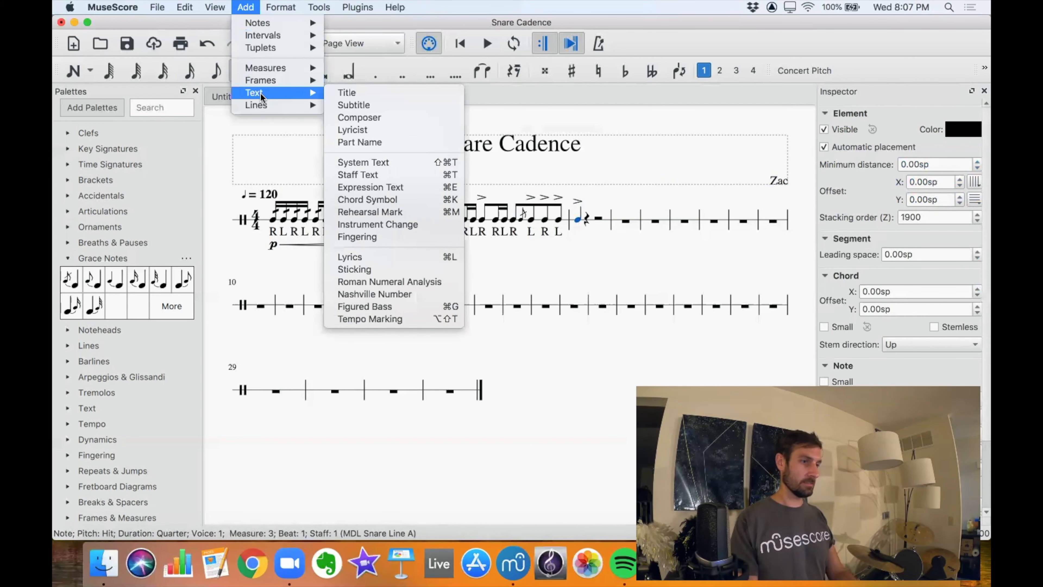
{"action": "left_click", "coordinate": [365, 271]}
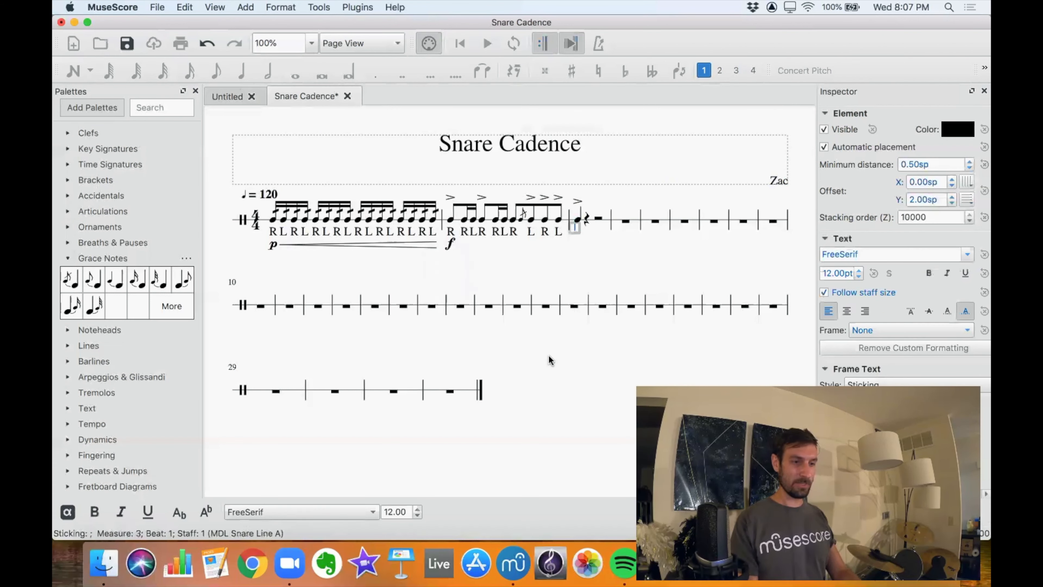
{"action": "type", "text": "R"}
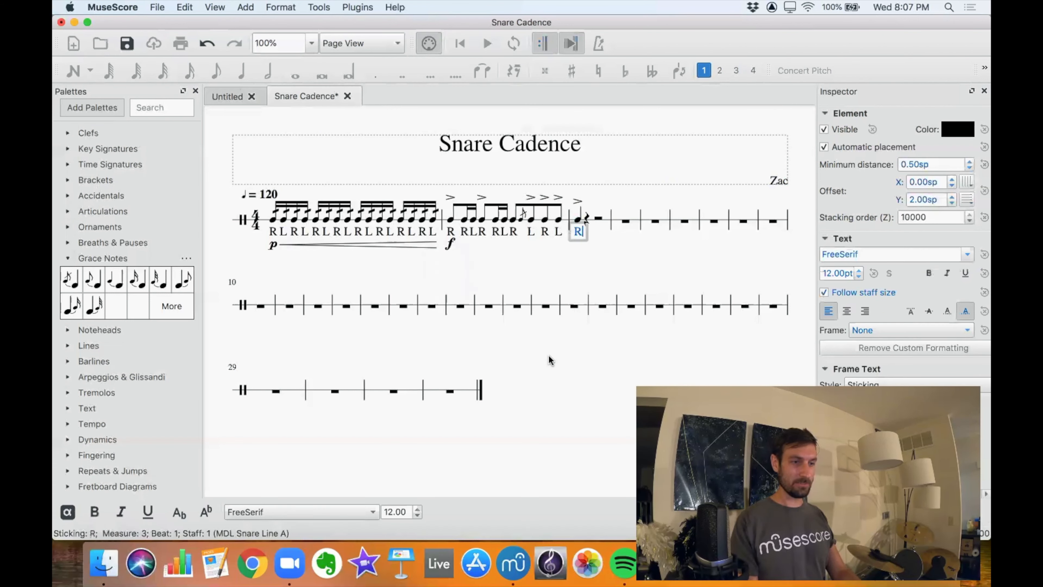
{"action": "left_click", "coordinate": [653, 245]}
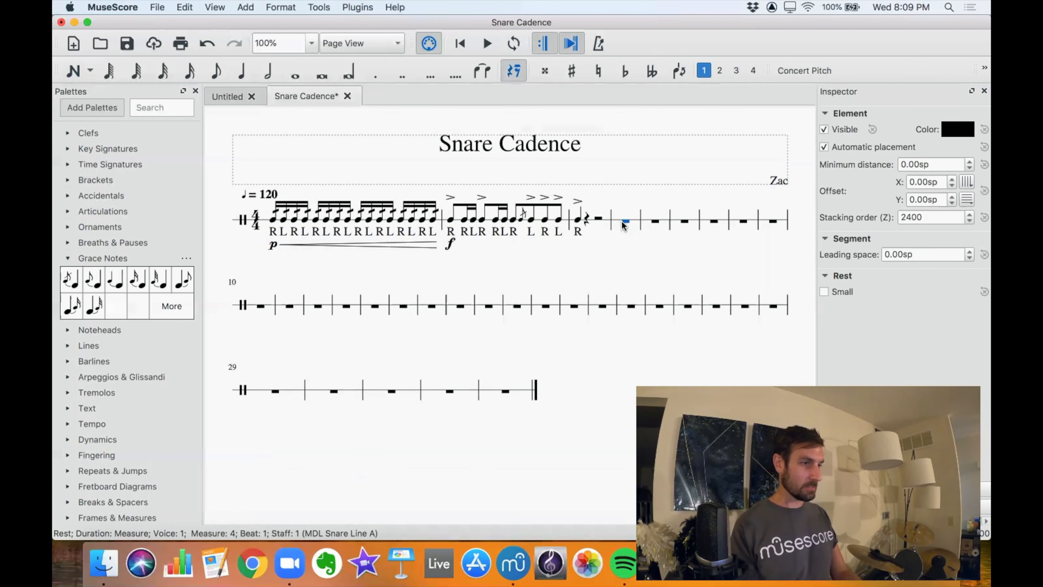
{"action": "key", "text": "n"}
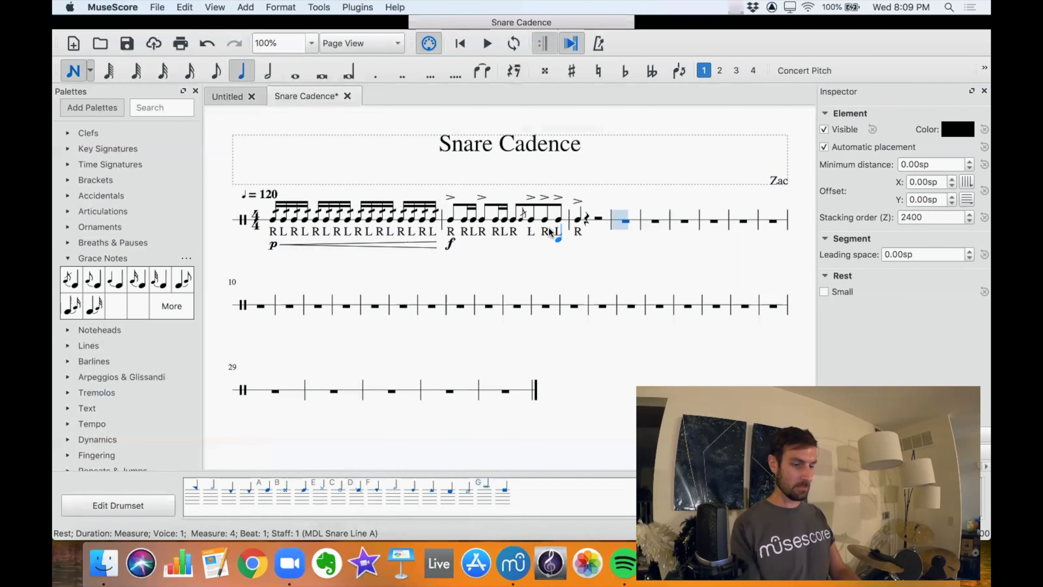
{"action": "key", "text": "Escape"}
{"action": "key", "text": "Escape"}
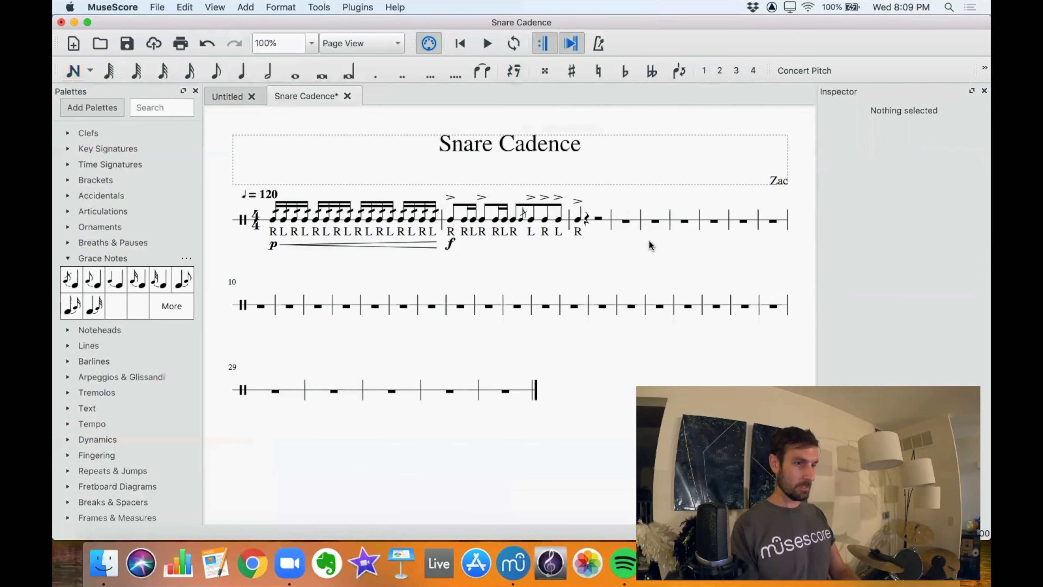
Fill measure 4 with eight eighth-note rim hits.
{"action": "left_click", "coordinate": [626, 221]}
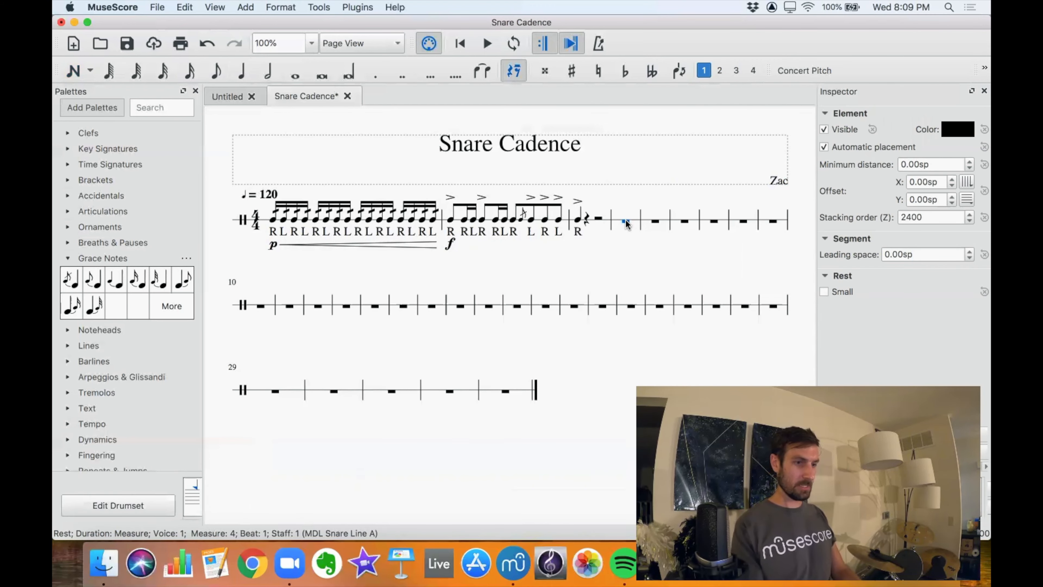
{"action": "key", "text": "n"}
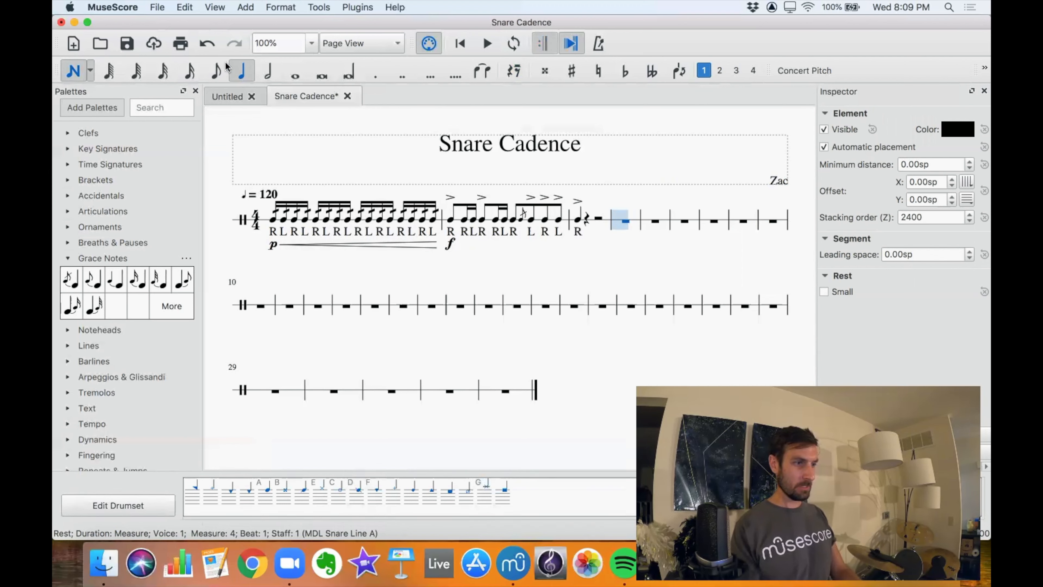
{"action": "key", "text": "4"}
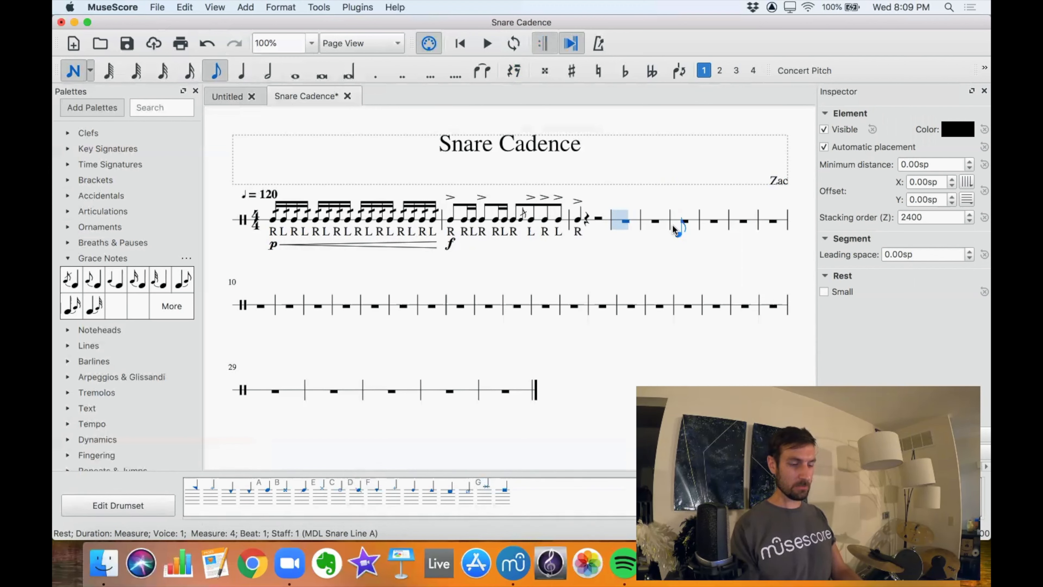
{"action": "left_click", "coordinate": [321, 499]}
{"action": "left_click", "coordinate": [321, 499]}
{"action": "left_click", "coordinate": [321, 498]}
{"action": "left_click", "coordinate": [321, 499]}
{"action": "left_click", "coordinate": [321, 498]}
{"action": "left_click", "coordinate": [321, 499]}
{"action": "left_click", "coordinate": [321, 499]}
{"action": "left_click", "coordinate": [321, 499]}
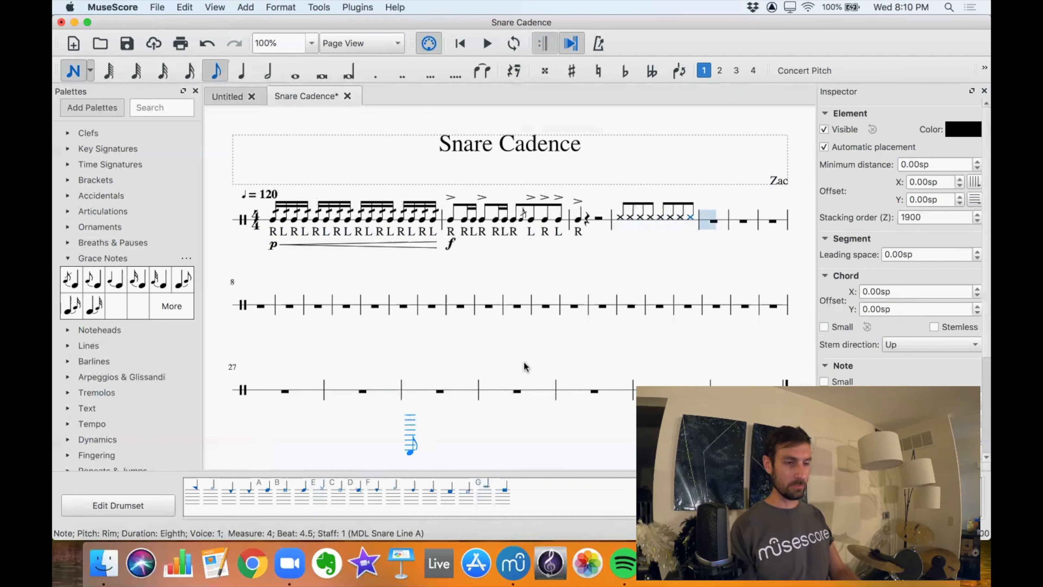
Add a regular snare hit to the rim notes on beats 2 and 4 of measure 4.
{"action": "key", "text": "Escape"}
{"action": "left_click", "coordinate": [639, 217]}
{"action": "key", "text": "n"}
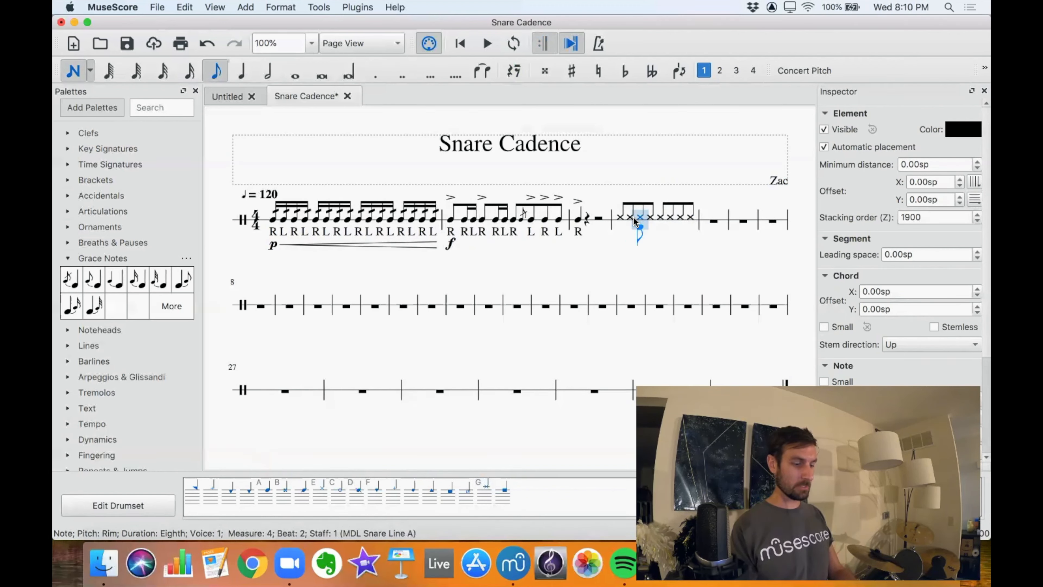
{"action": "key", "text": "shift+a"}
{"action": "key", "text": "Right"}
{"action": "key", "text": "Right"}
{"action": "key", "text": "Right"}
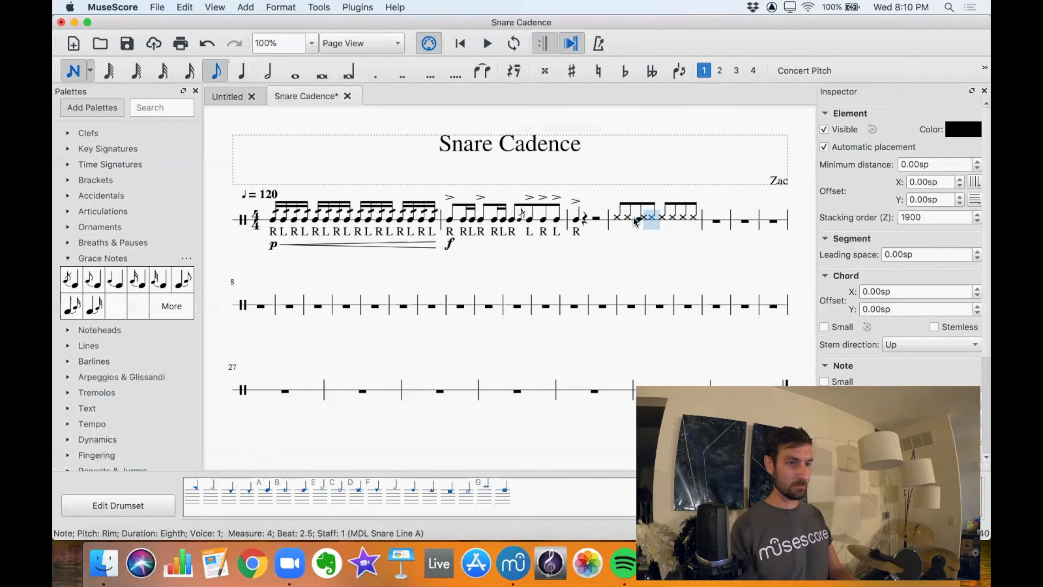
{"action": "key", "text": "Right"}
{"action": "key", "text": "shift+a"}
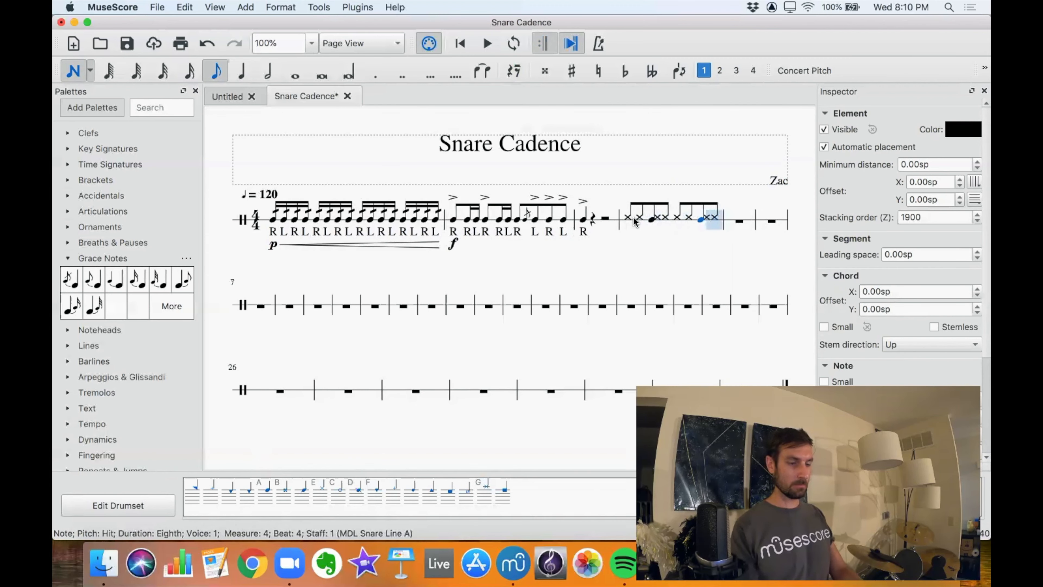
Copy all of measure 4 into measure 5.
{"action": "key", "text": "Escape"}
{"action": "left_click", "coordinate": [625, 215]}
{"action": "left_click", "coordinate": [713, 219], "text": "shift"}
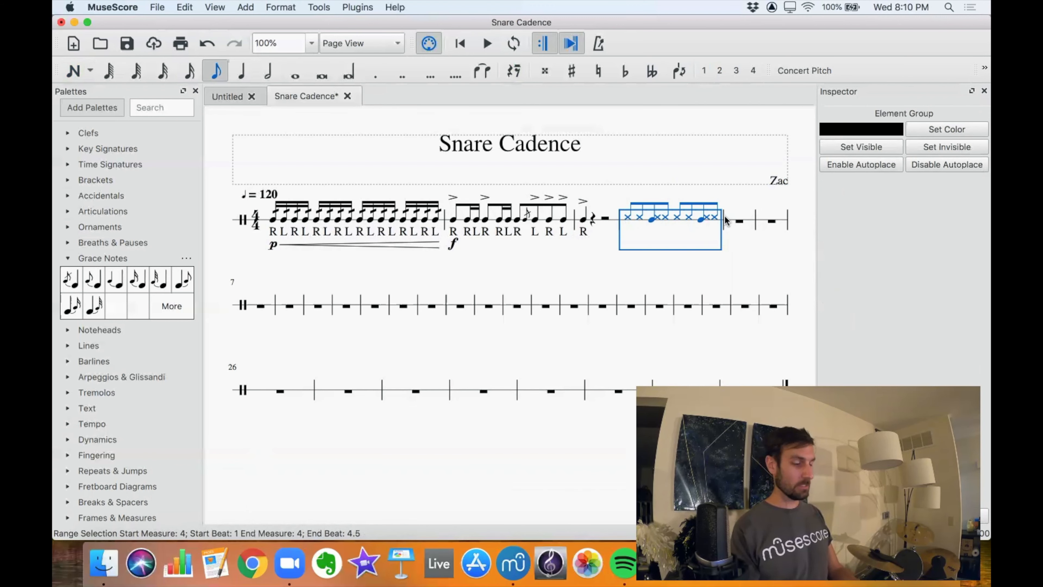
{"action": "left_click", "coordinate": [739, 222]}
{"action": "key", "text": "super+v"}
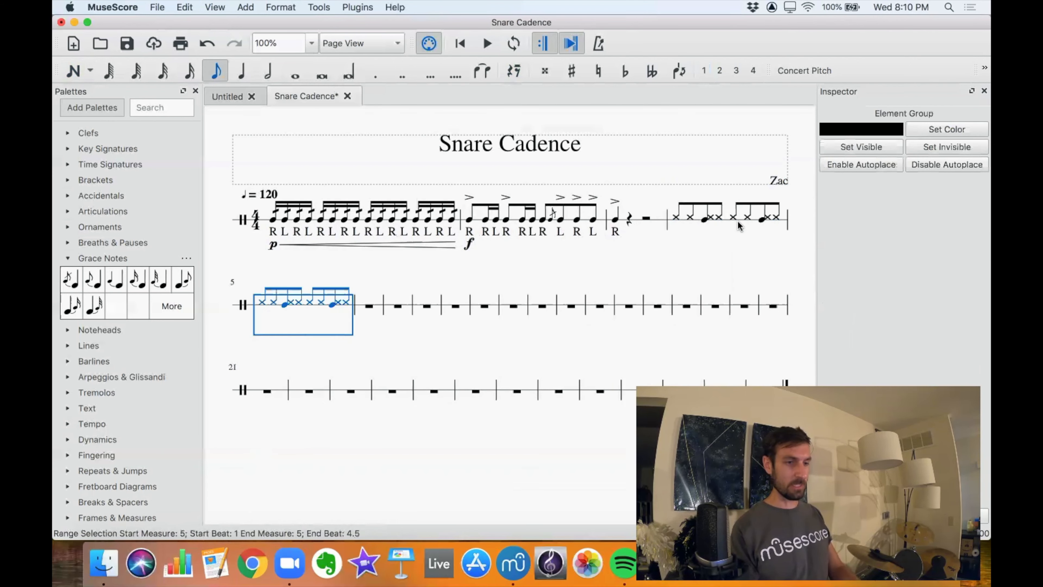
Play back from the first note of measure 4 and stop after measure 5.
{"action": "left_click", "coordinate": [675, 219]}
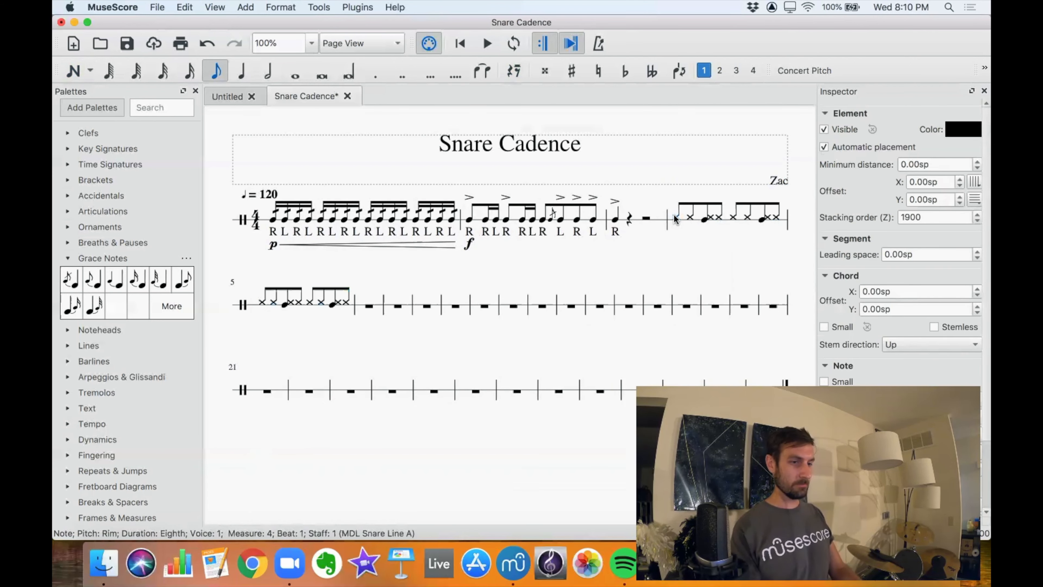
{"action": "key", "text": "space"}
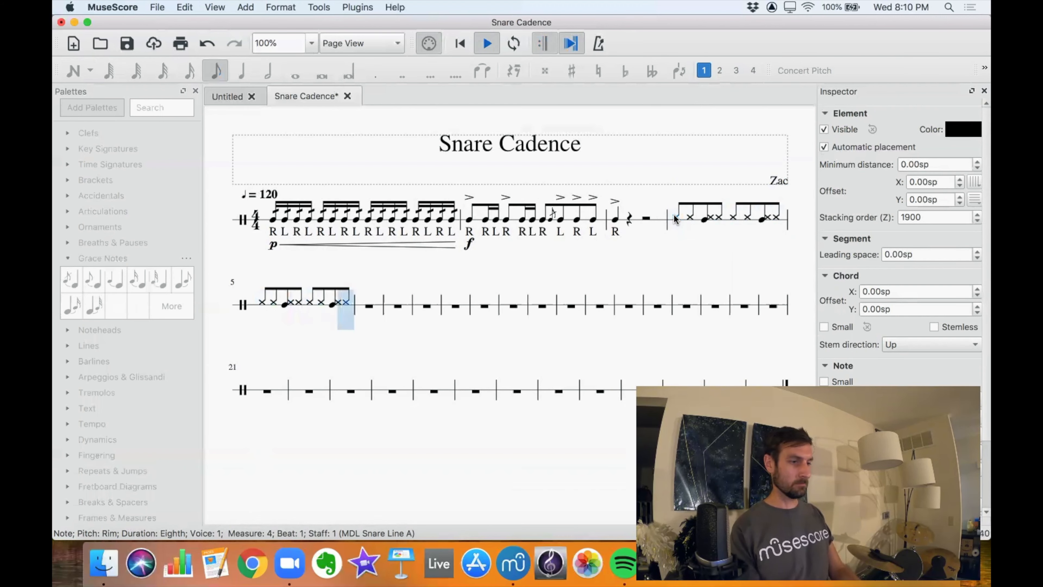
{"action": "key", "text": "space"}
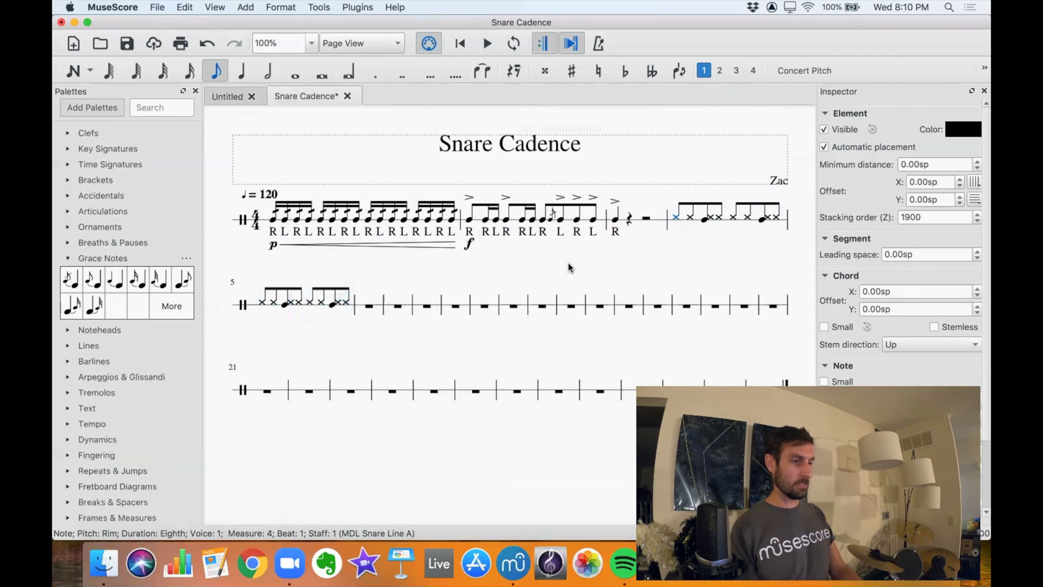
Replace beat 4 of measure 5 with two sixteenth-note snare hits and one eighth-note snare hit.
{"action": "left_click", "coordinate": [337, 303]}
{"action": "left_click", "coordinate": [339, 304]}
{"action": "key", "text": "Delete"}
{"action": "left_click", "coordinate": [328, 305]}
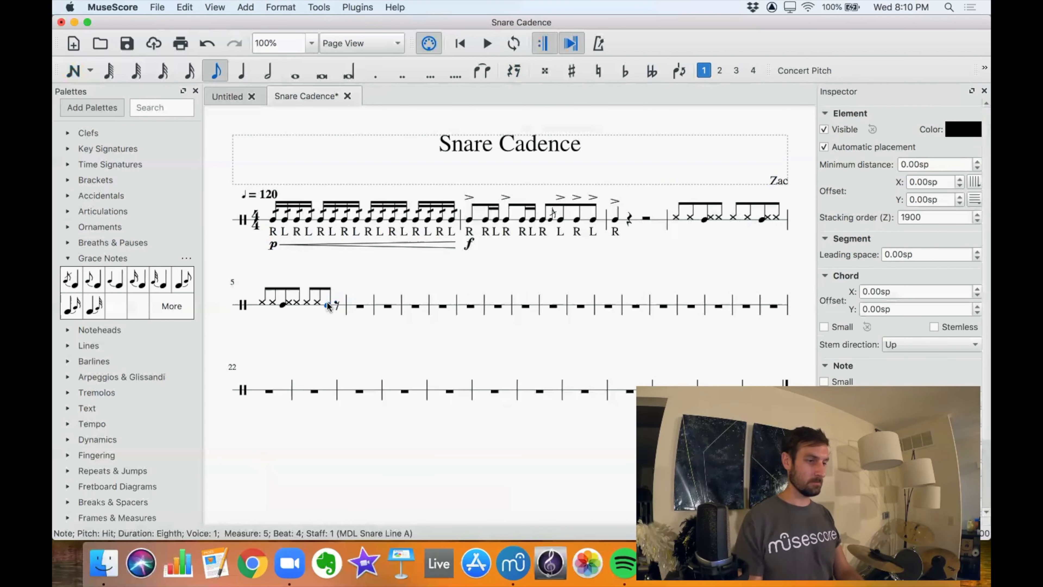
{"action": "left_click", "coordinate": [188, 78]}
{"action": "key", "text": "n"}
{"action": "key", "text": "a"}
{"action": "key", "text": "a"}
{"action": "left_click", "coordinate": [216, 70]}
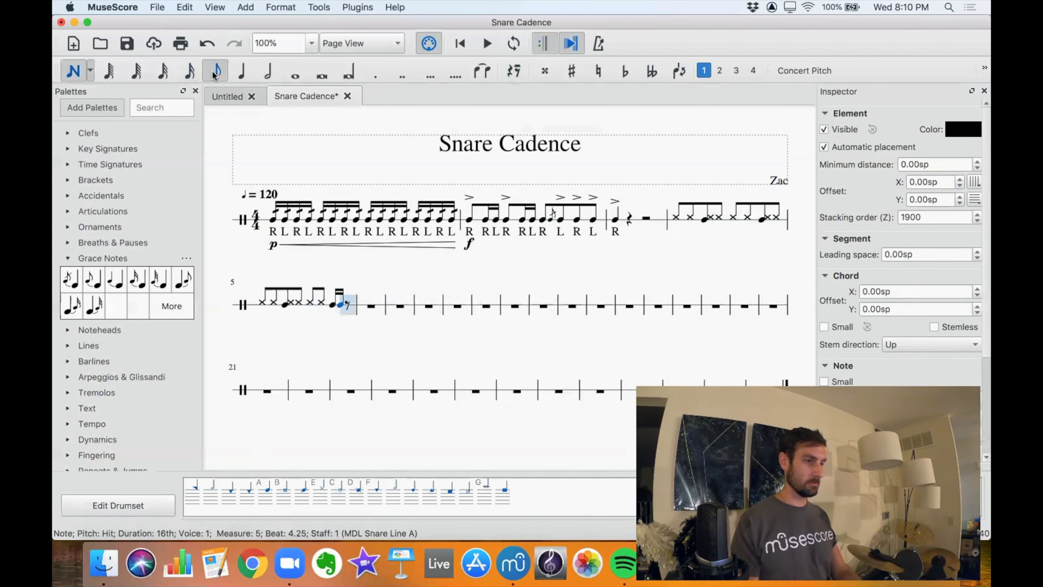
{"action": "key", "text": "a"}
{"action": "key", "text": "Escape"}
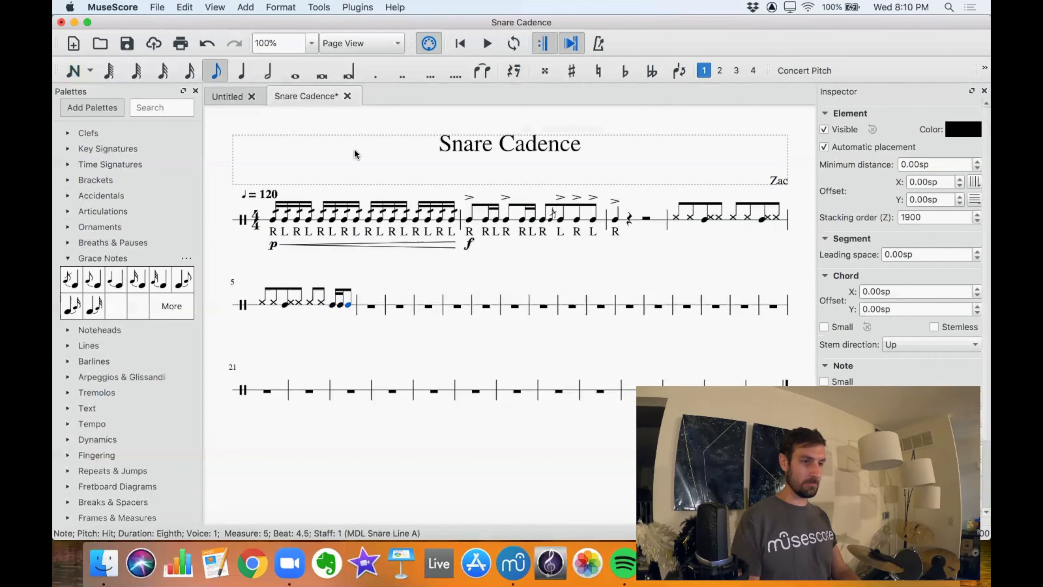
Add an mf dynamic to the first note of measure 4 and play back from there.
{"action": "left_click", "coordinate": [676, 217]}
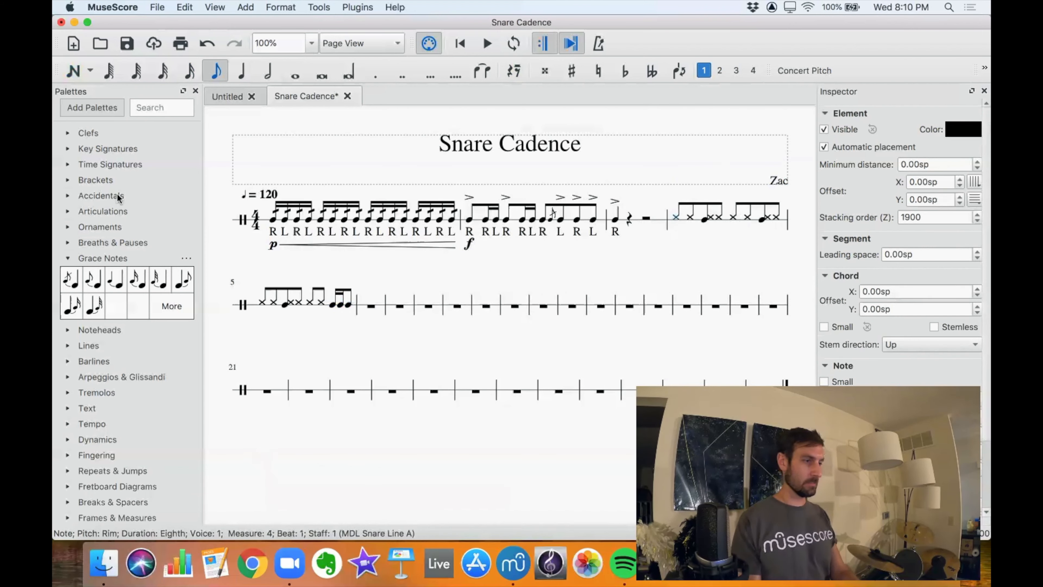
{"action": "left_click", "coordinate": [69, 258]}
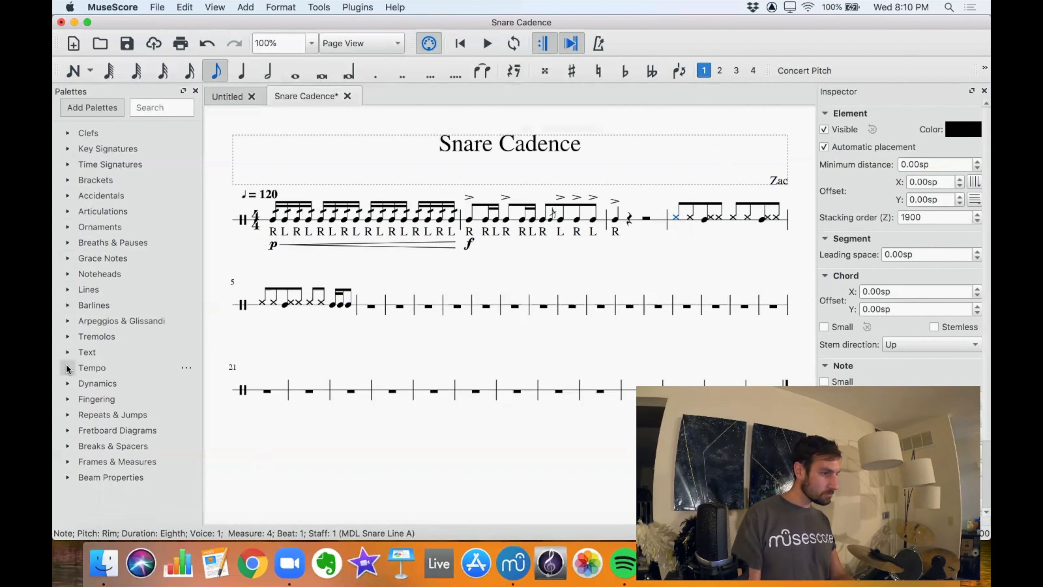
{"action": "left_click", "coordinate": [68, 383]}
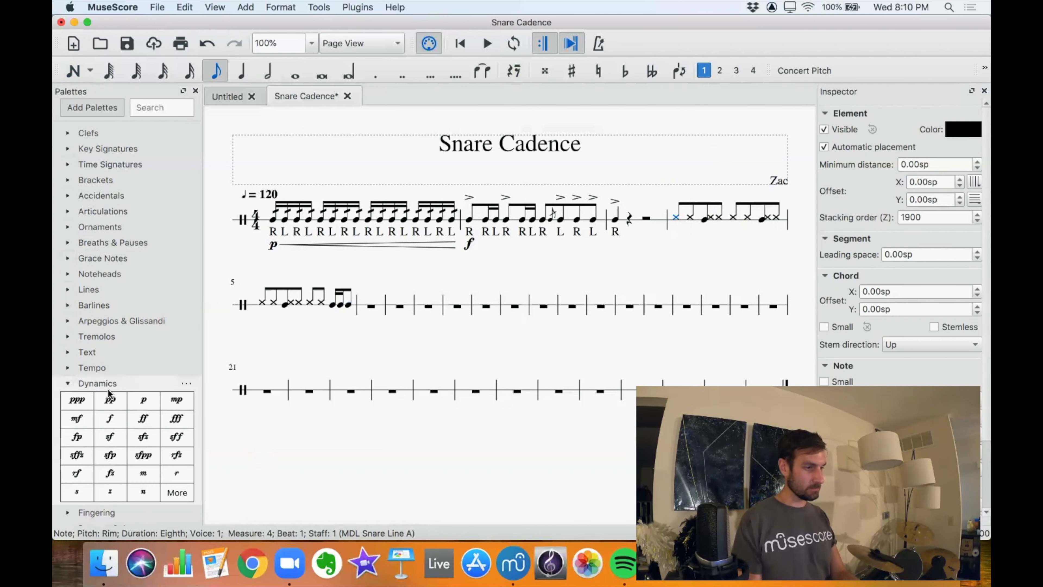
{"action": "left_click", "coordinate": [77, 418]}
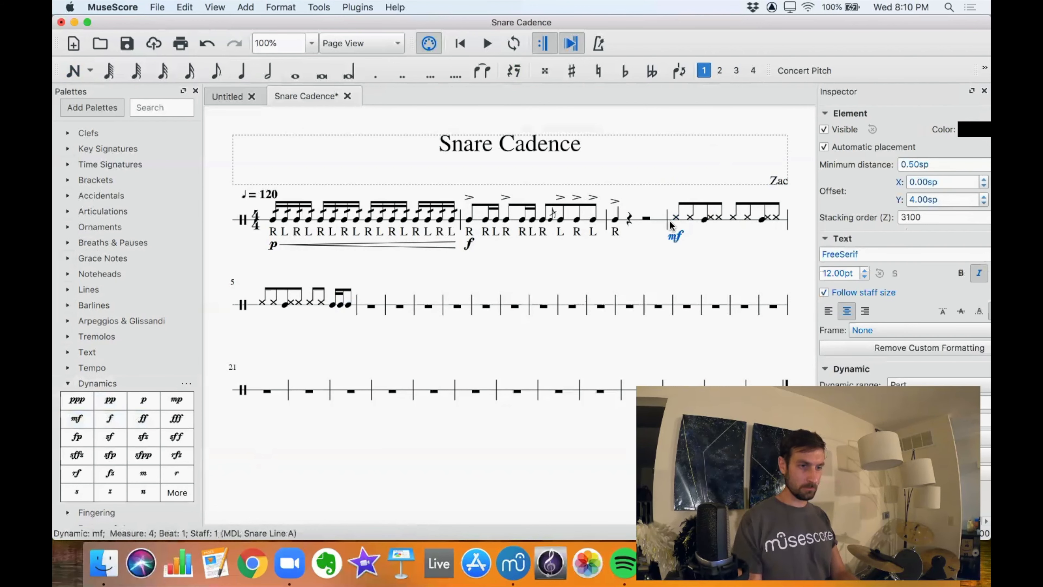
{"action": "key", "text": "space"}
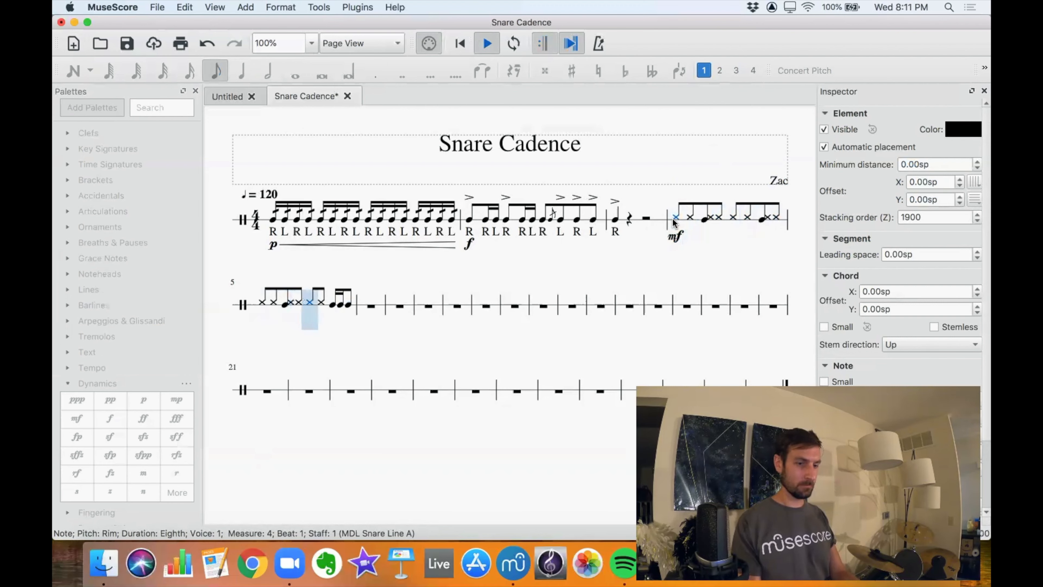
{"action": "key", "text": "space"}
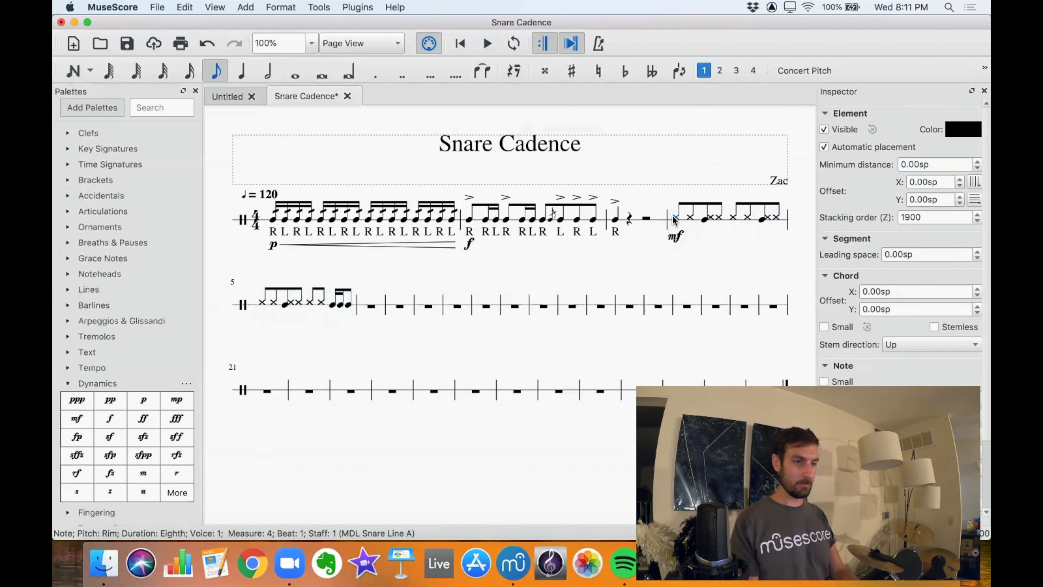
Copy measures 4 and 5 into measures 6 and 7.
{"action": "left_click", "coordinate": [347, 308], "text": "shift"}
{"action": "key", "text": "super+c"}
{"action": "left_click", "coordinate": [368, 310]}
{"action": "key", "text": "super+v"}
Delete the repeated mf under measure 6 and play back from measure 4 through measure 7.
{"action": "left_click", "coordinate": [363, 320]}
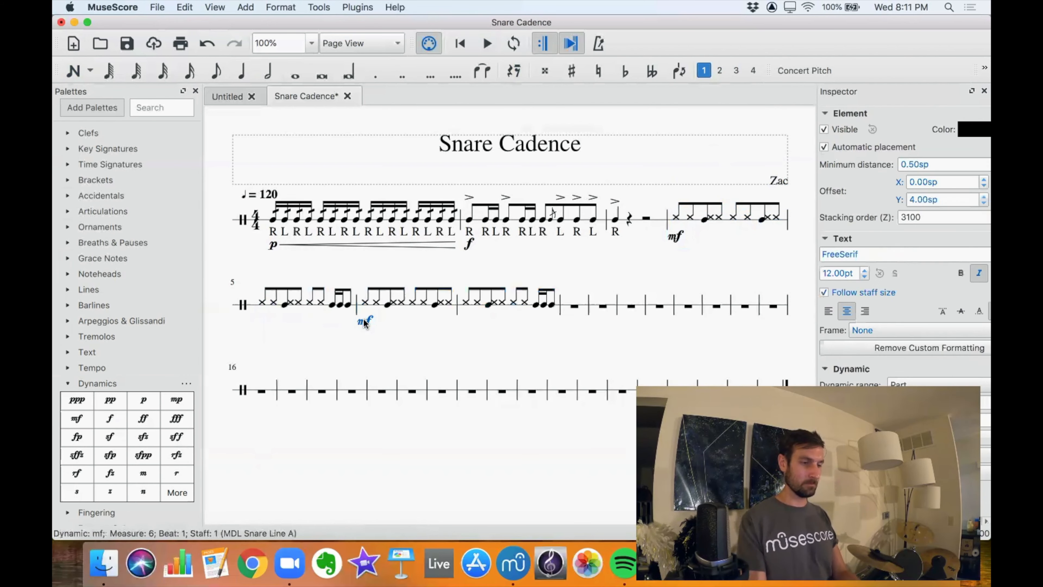
{"action": "key", "text": "Delete"}
{"action": "key", "text": "space"}
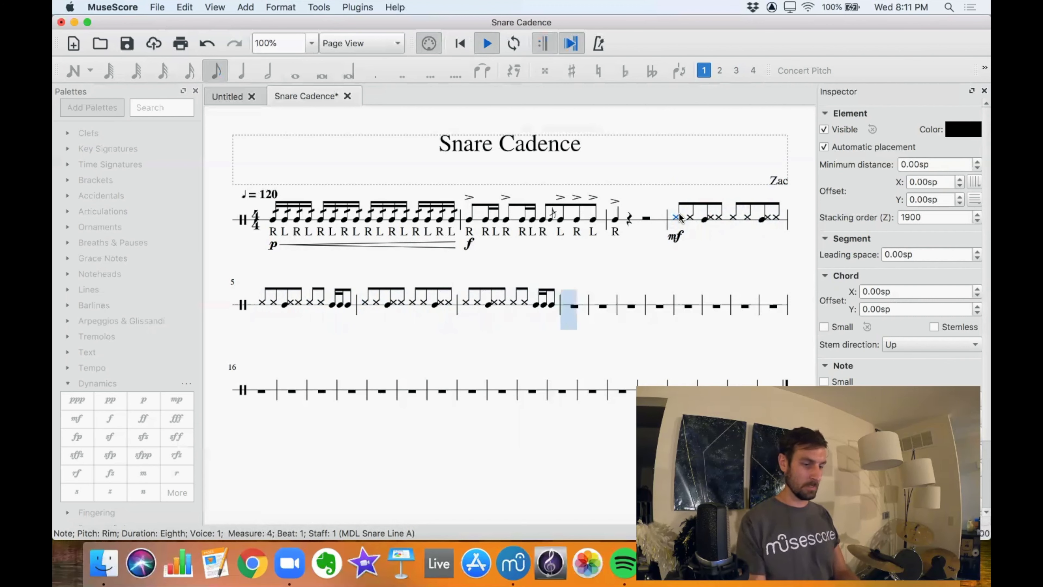
{"action": "key", "text": "space"}
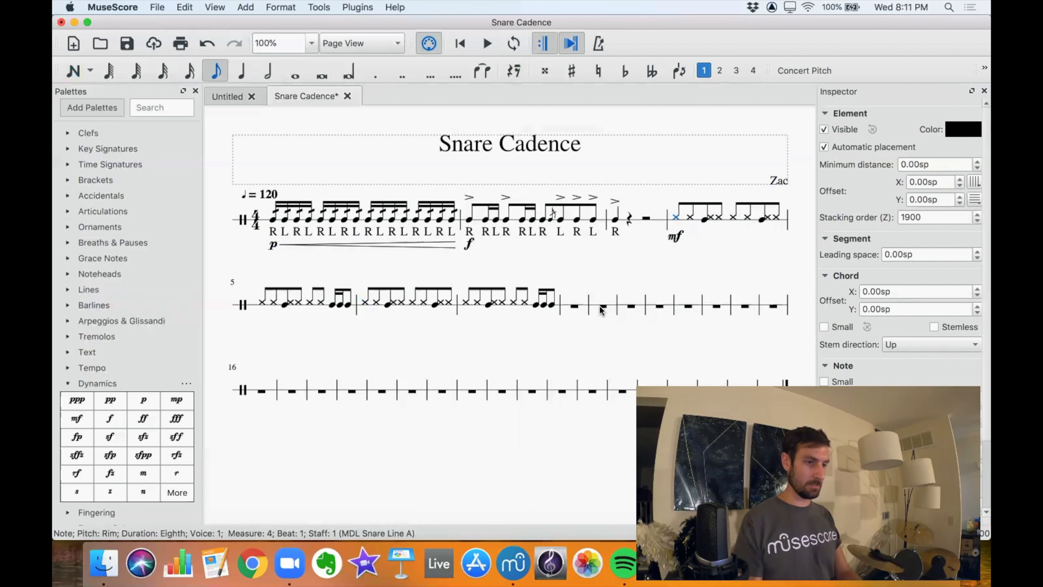
Change beat 3 of measure 7 to a sixteenth rim note, a sixteenth snare hit and an eighth rim note.
{"action": "left_click", "coordinate": [488, 303]}
{"action": "left_click", "coordinate": [513, 302]}
{"action": "left_click", "coordinate": [189, 71]}
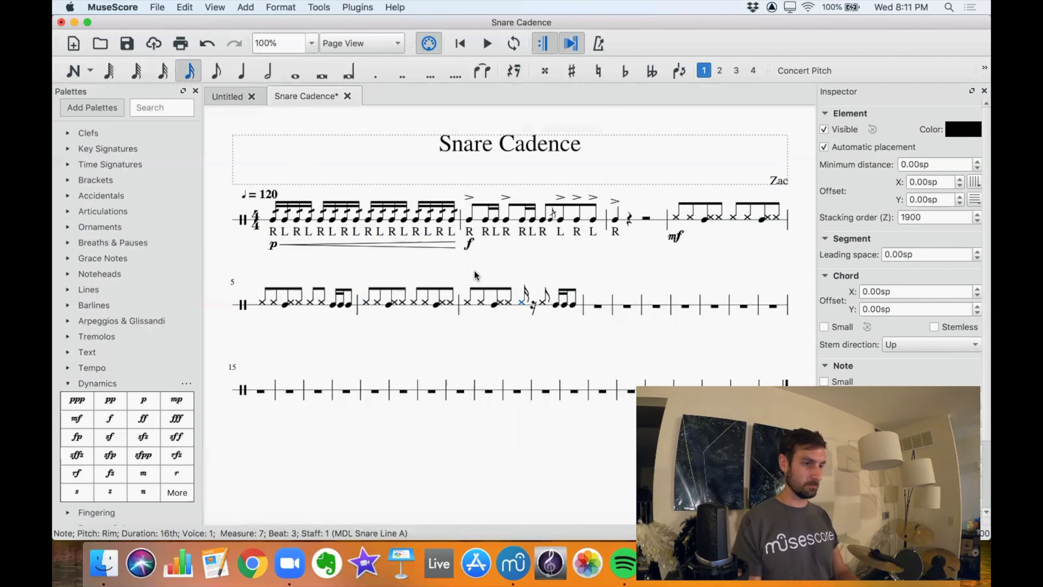
{"action": "left_click", "coordinate": [532, 304]}
{"action": "key", "text": "n"}
{"action": "left_click", "coordinate": [533, 305]}
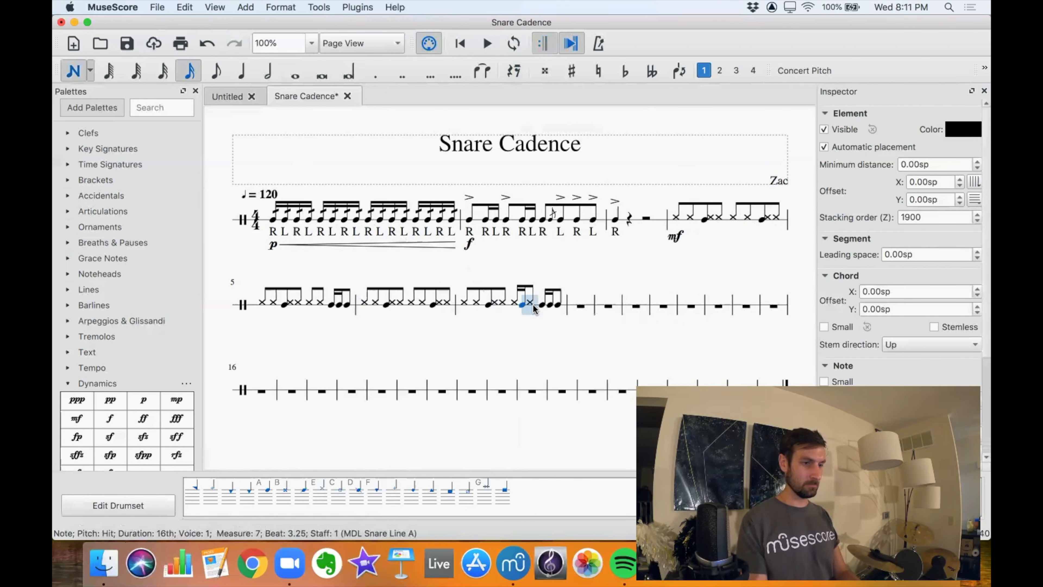
{"action": "key", "text": "Escape"}
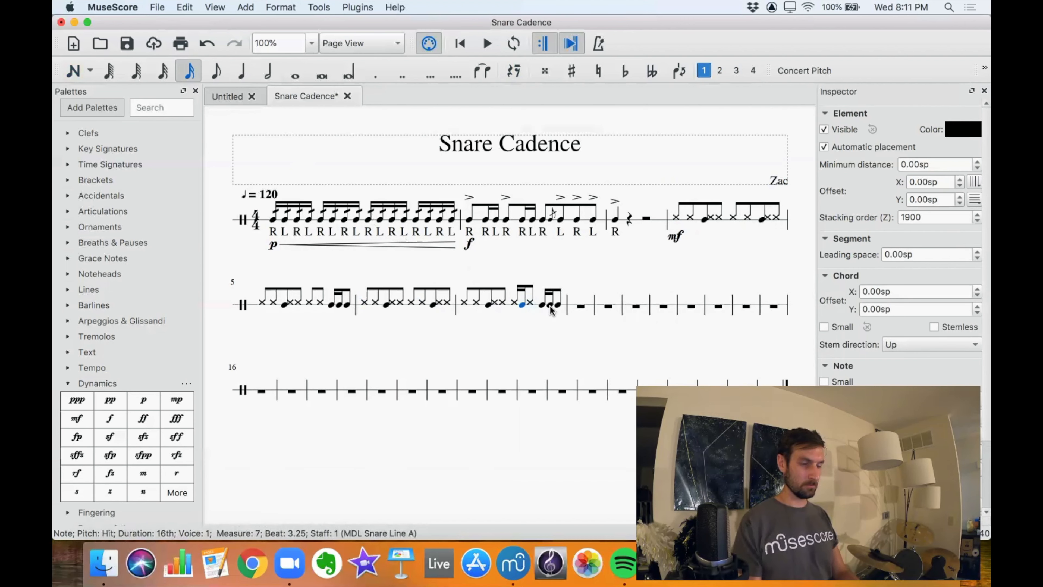
Rewrite beat 4 of measure 7 as an eighth and two sixteenth snare hits, and play back from the measure's first note.
{"action": "left_click", "coordinate": [549, 305]}
{"action": "key", "text": "Delete"}
{"action": "left_click", "coordinate": [549, 305]}
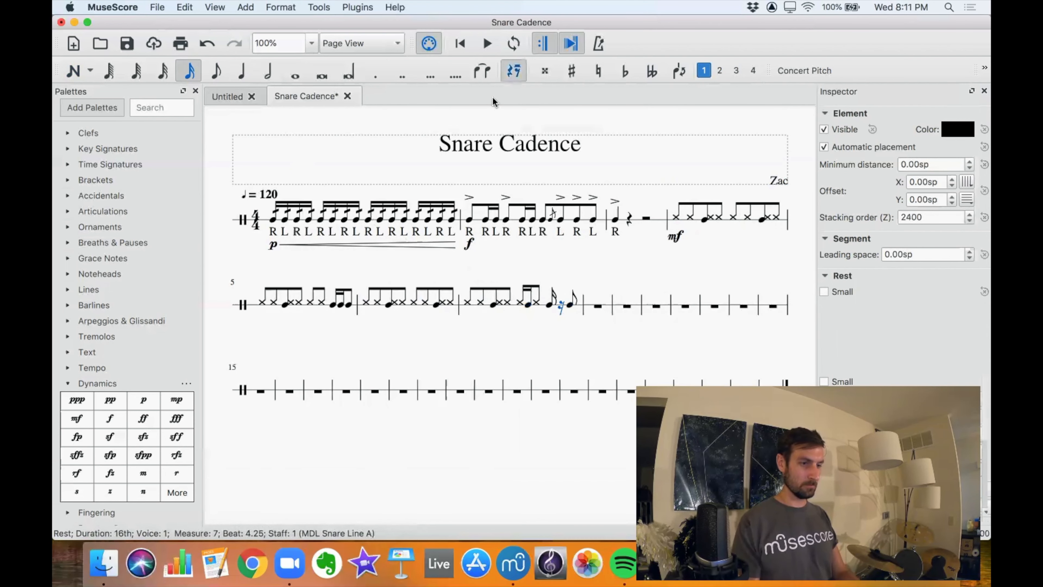
{"action": "left_click", "coordinate": [217, 72]}
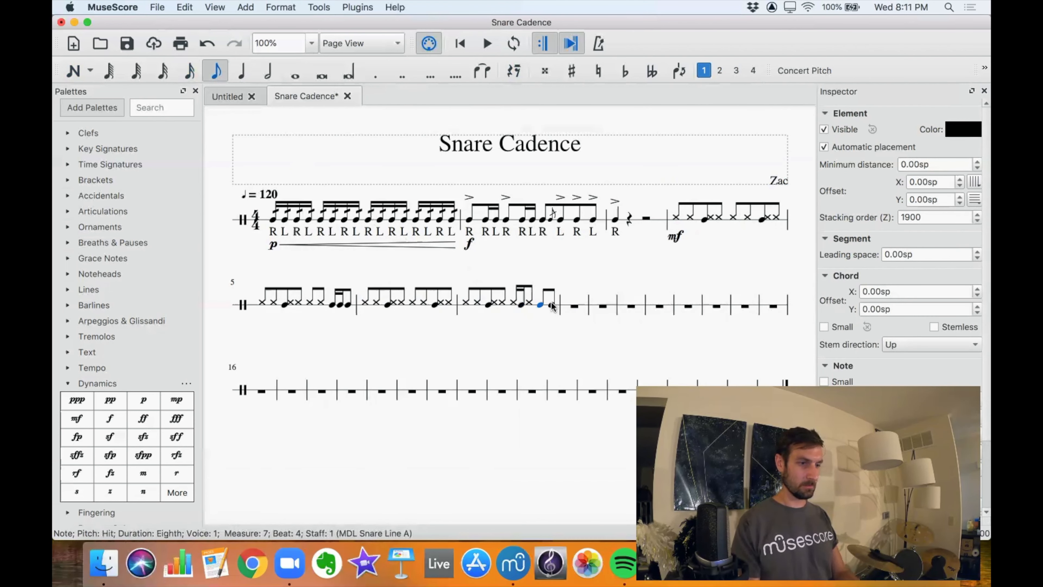
{"action": "left_click", "coordinate": [188, 72]}
{"action": "key", "text": "n"}
{"action": "key", "text": "a"}
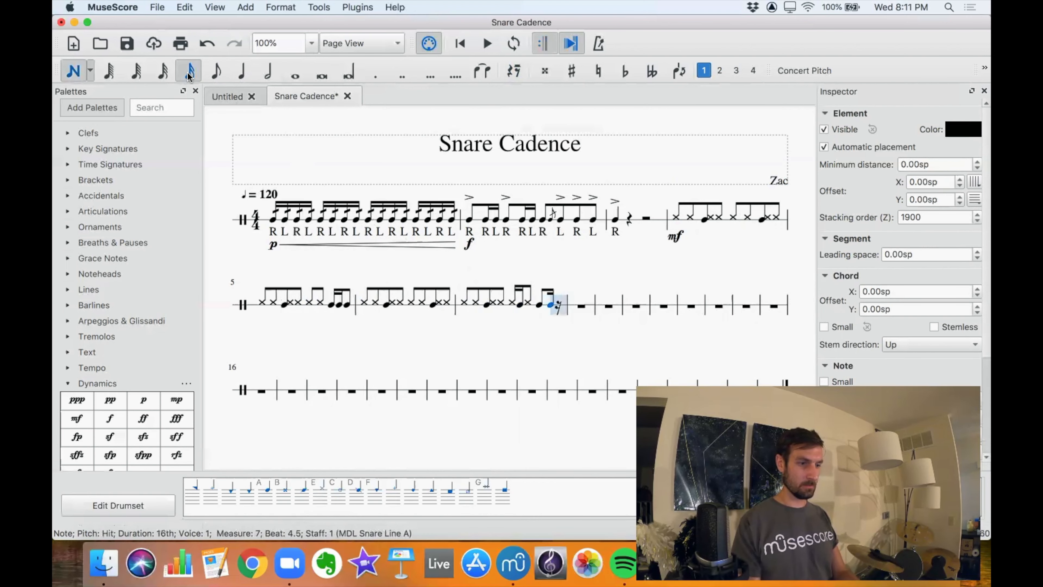
{"action": "key", "text": "a"}
{"action": "key", "text": "Escape"}
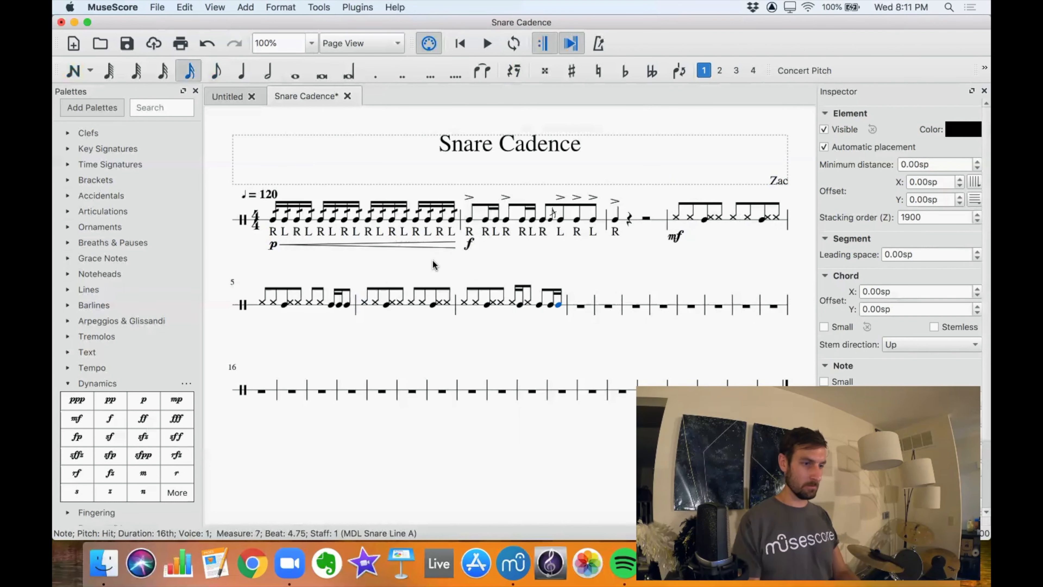
{"action": "left_click", "coordinate": [462, 302]}
{"action": "key", "text": "space"}
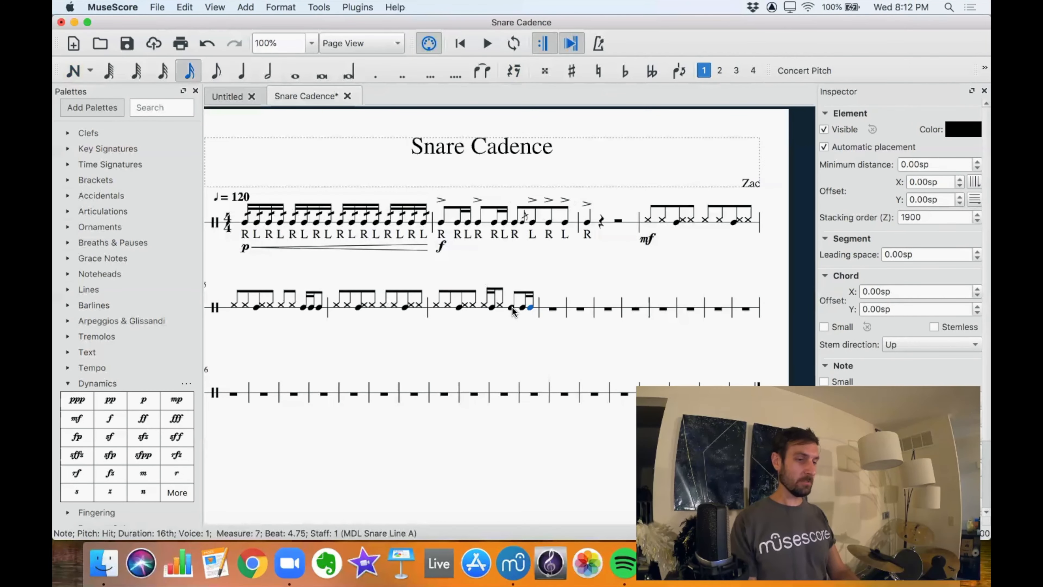
Add accents to the three snare hits on beat 4 of measure 7.
{"action": "left_click", "coordinate": [512, 308]}
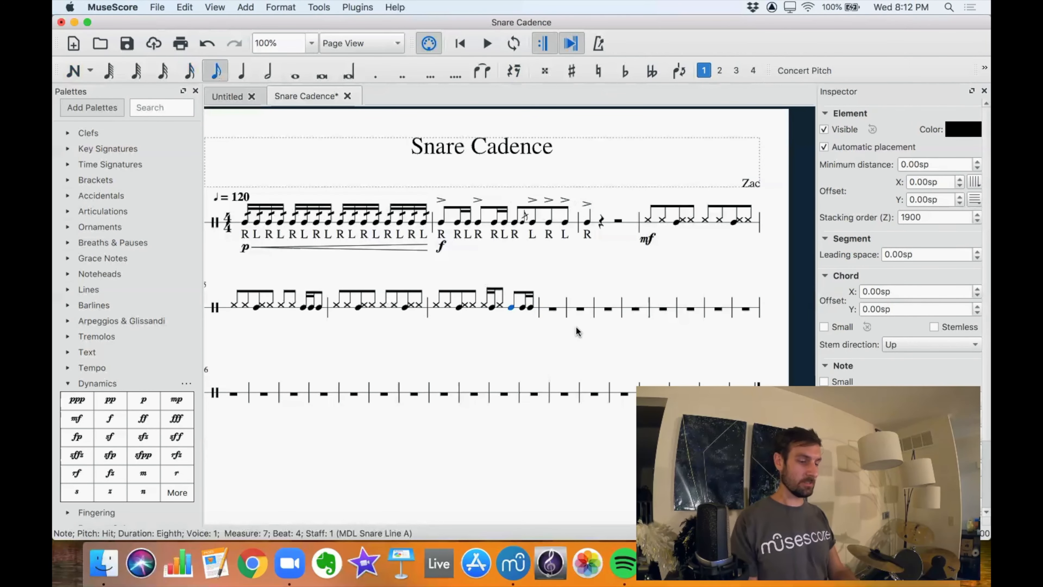
{"action": "left_click", "coordinate": [522, 307]}
{"action": "left_click", "coordinate": [531, 308]}
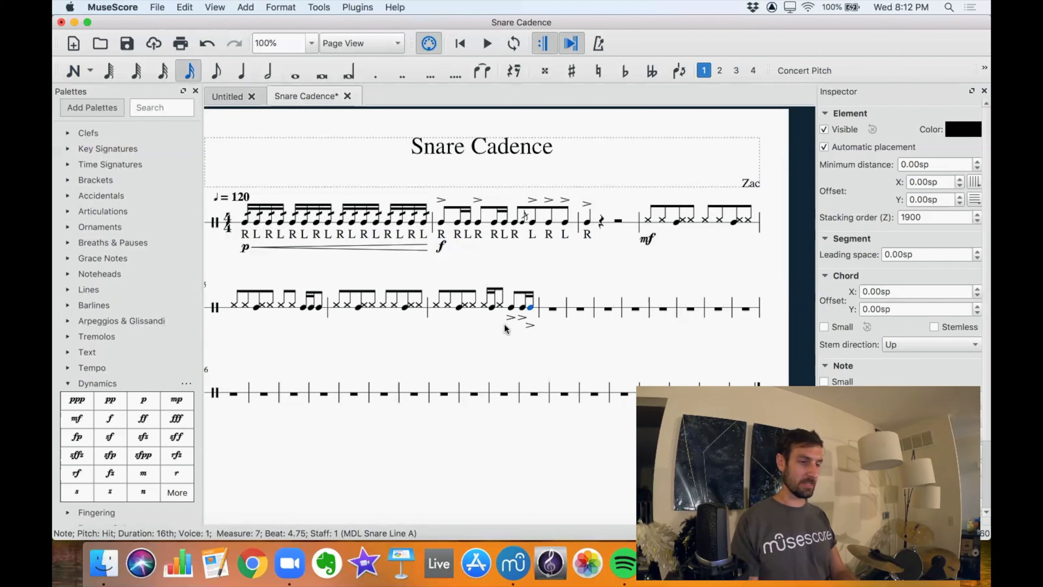
Flip the three accents on beat 4 of measure 7 so they sit above the notes.
{"action": "left_click", "coordinate": [530, 326]}
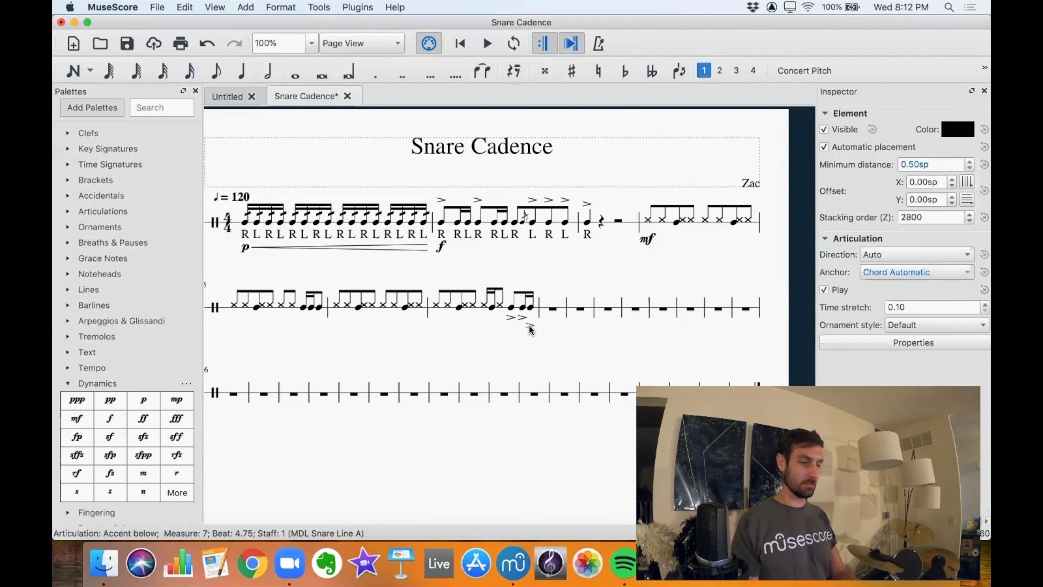
{"action": "key", "text": "x"}
{"action": "left_click", "coordinate": [520, 318]}
{"action": "key", "text": "x"}
{"action": "left_click", "coordinate": [509, 318]}
{"action": "key", "text": "x"}
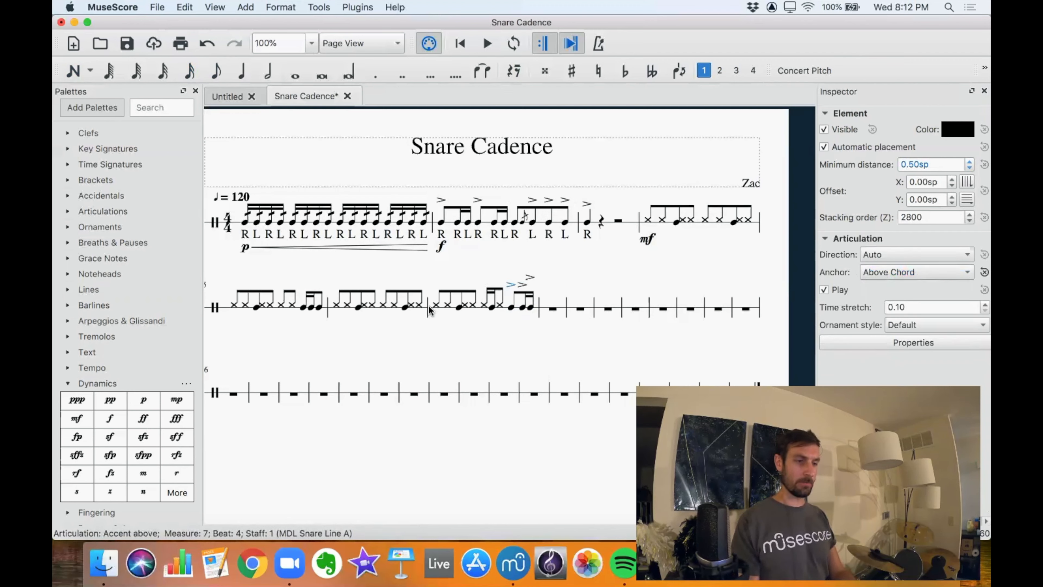
Widen measure 7 by increasing its layout stretch in the measure properties.
{"action": "left_click", "coordinate": [529, 309]}
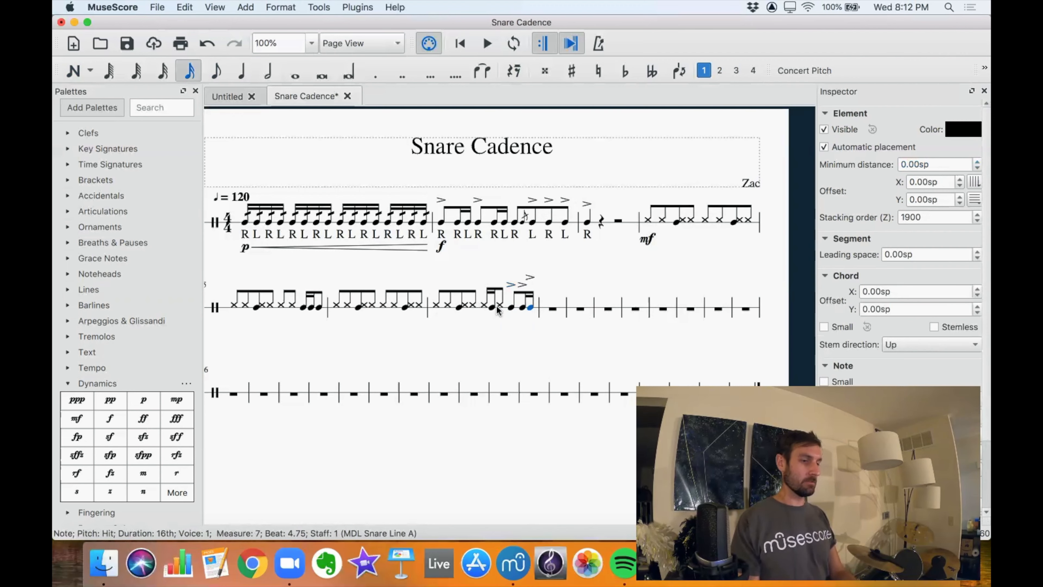
{"action": "left_click", "coordinate": [437, 306], "text": "shift"}
{"action": "right_click", "coordinate": [459, 307]}
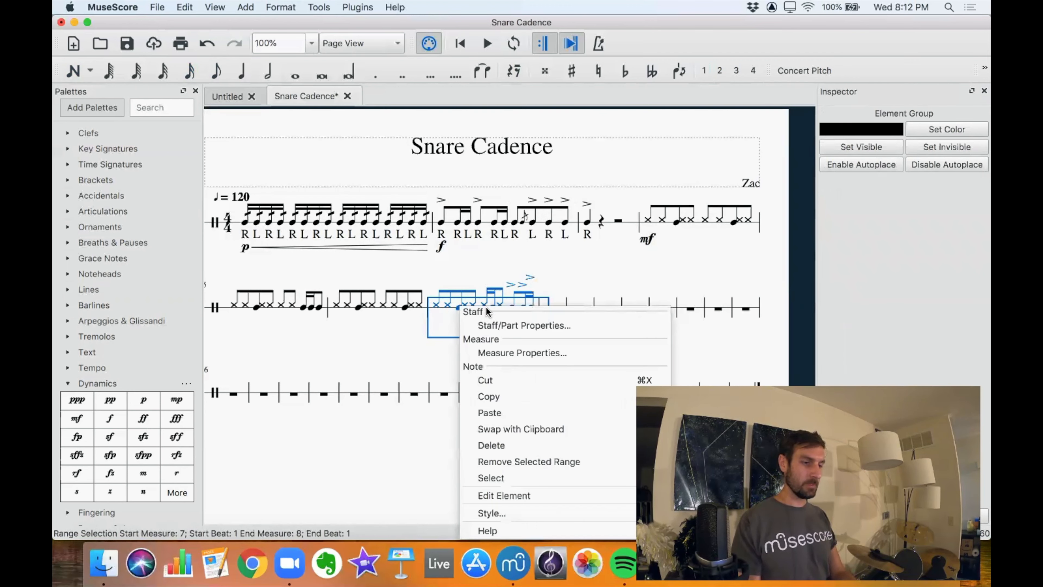
{"action": "left_click", "coordinate": [498, 353]}
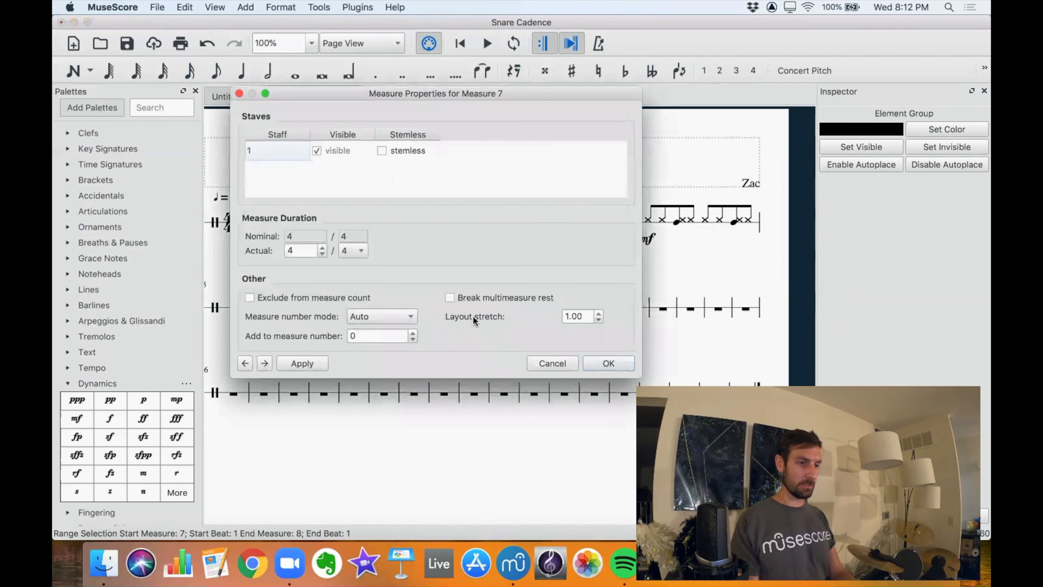
{"action": "left_click", "coordinate": [598, 314]}
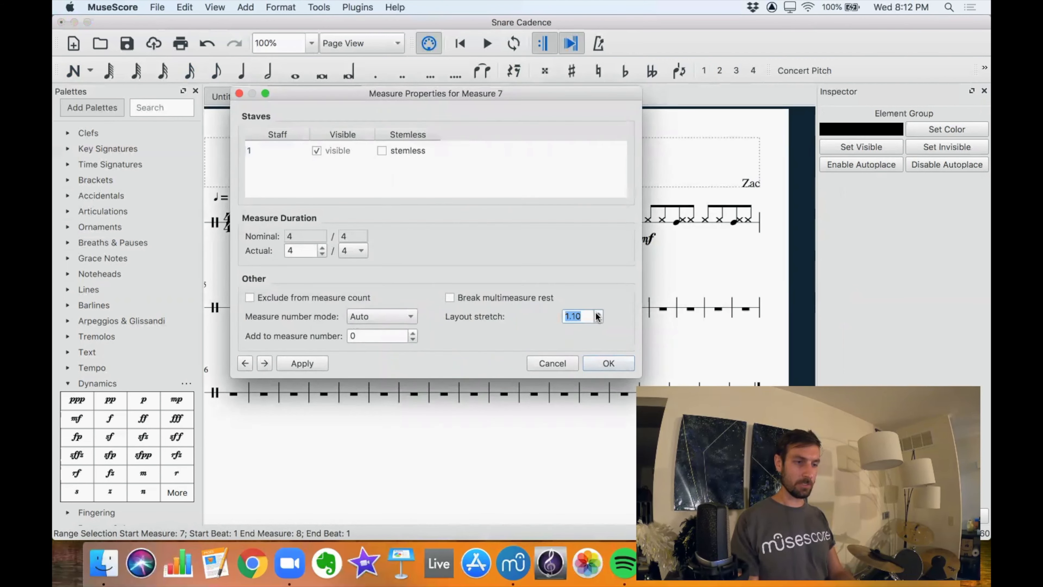
{"action": "left_click", "coordinate": [614, 365]}
{"action": "left_click", "coordinate": [624, 355]}
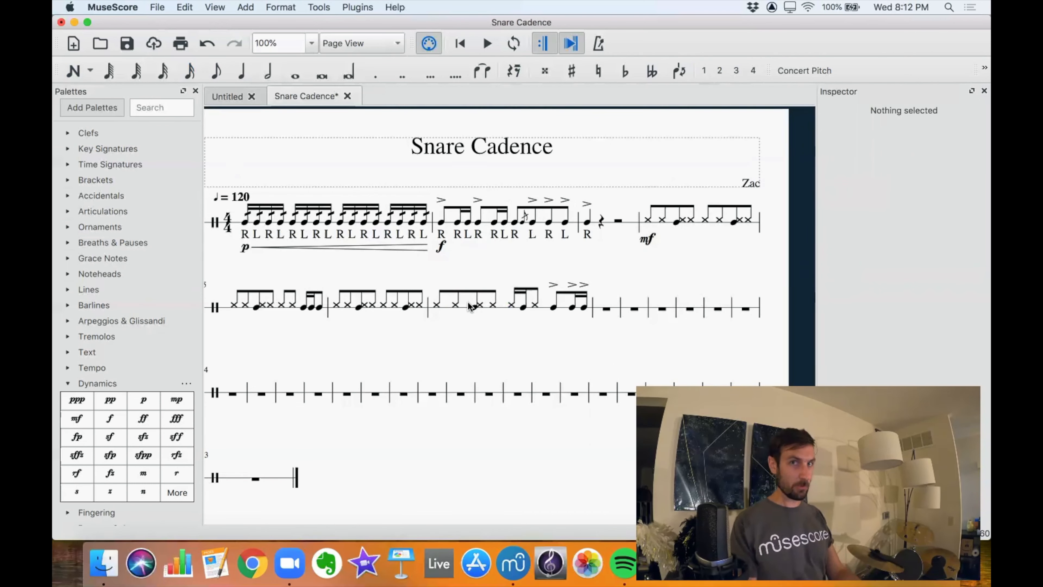
Add sticking text from the first rim note of measure 4, entering r r B r r r B on its first seven notes.
{"action": "scroll", "coordinate": [618, 272], "scroll_direction": "down", "scroll_amount": 3}
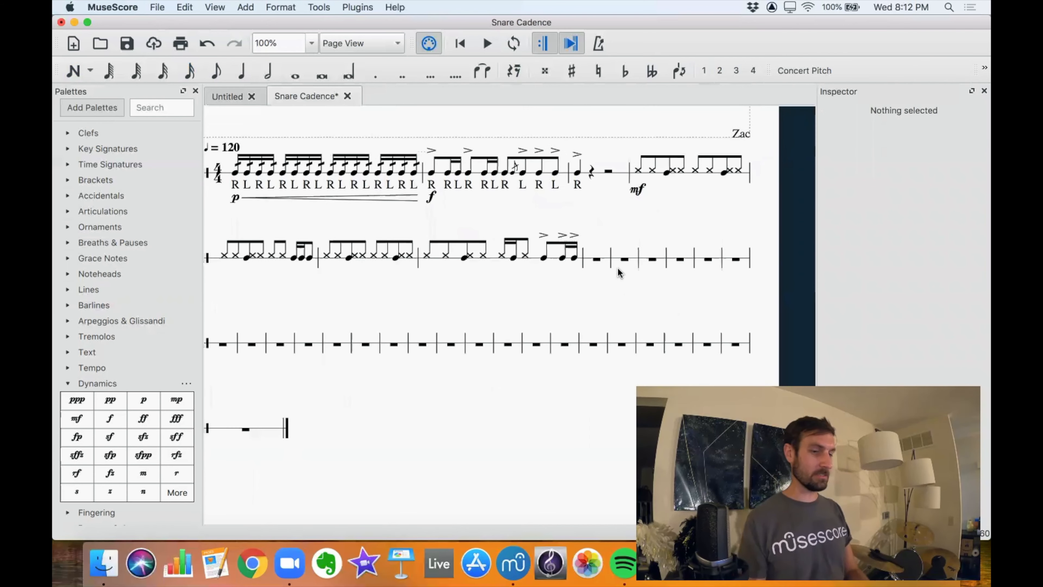
{"action": "scroll", "coordinate": [618, 273], "scroll_direction": "left", "scroll_amount": 5}
{"action": "scroll", "coordinate": [619, 272], "scroll_direction": "down", "scroll_amount": 1}
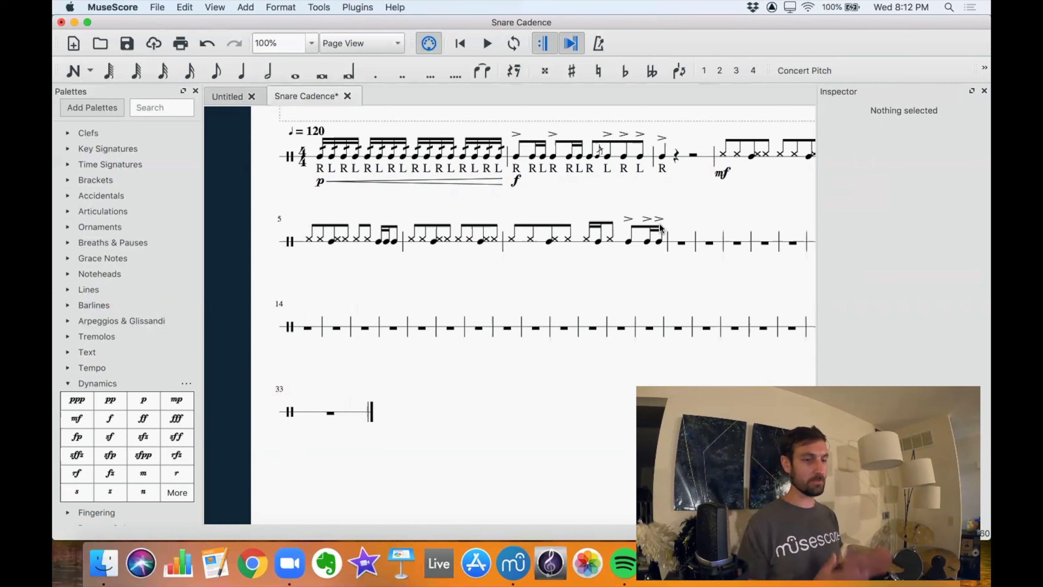
{"action": "scroll", "coordinate": [690, 210], "scroll_direction": "right", "scroll_amount": 3}
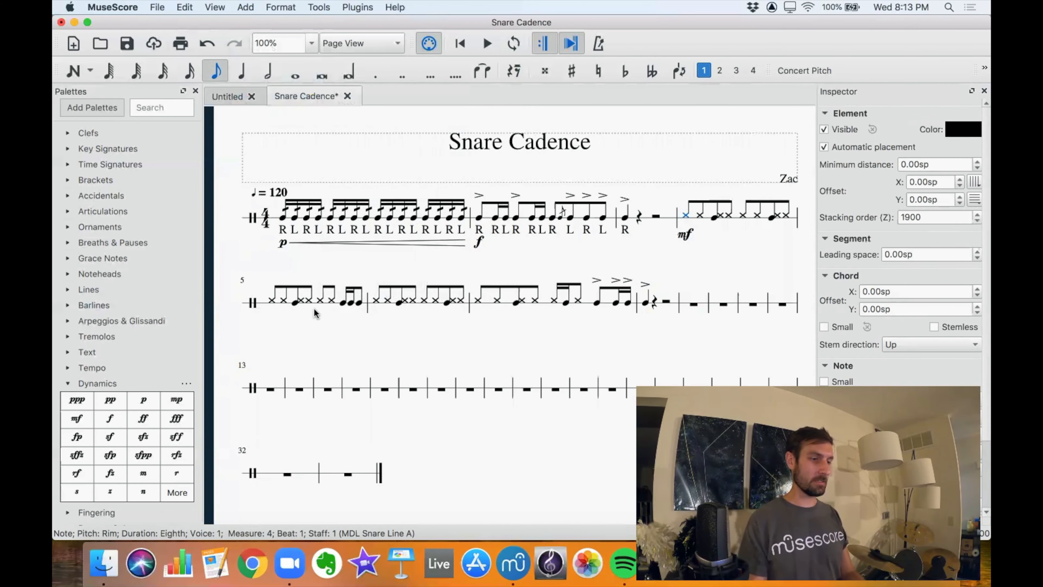
{"action": "left_click", "coordinate": [248, 6]}
{"action": "mouse_move", "coordinate": [263, 94]}
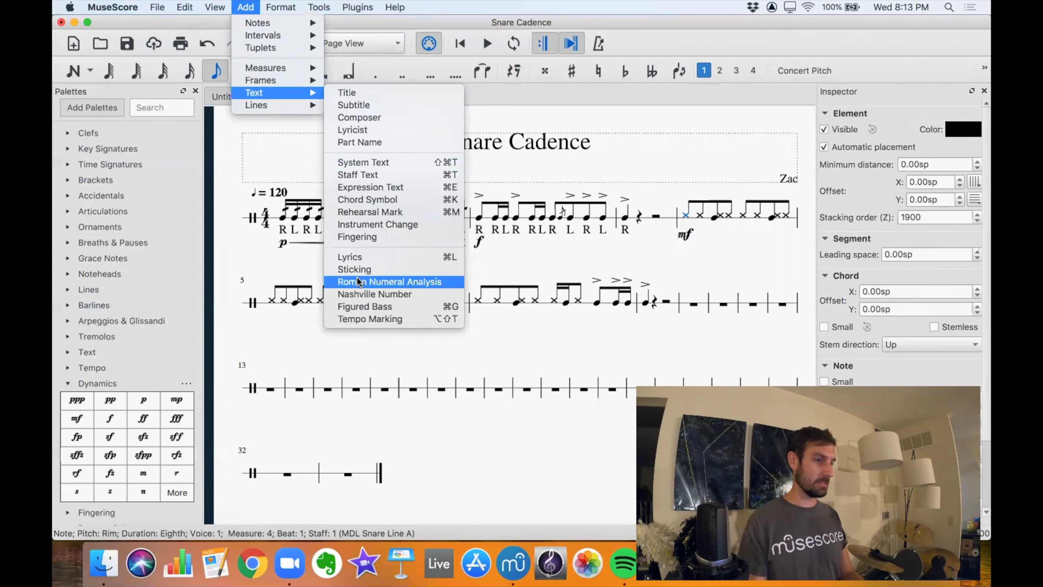
{"action": "left_click", "coordinate": [361, 271]}
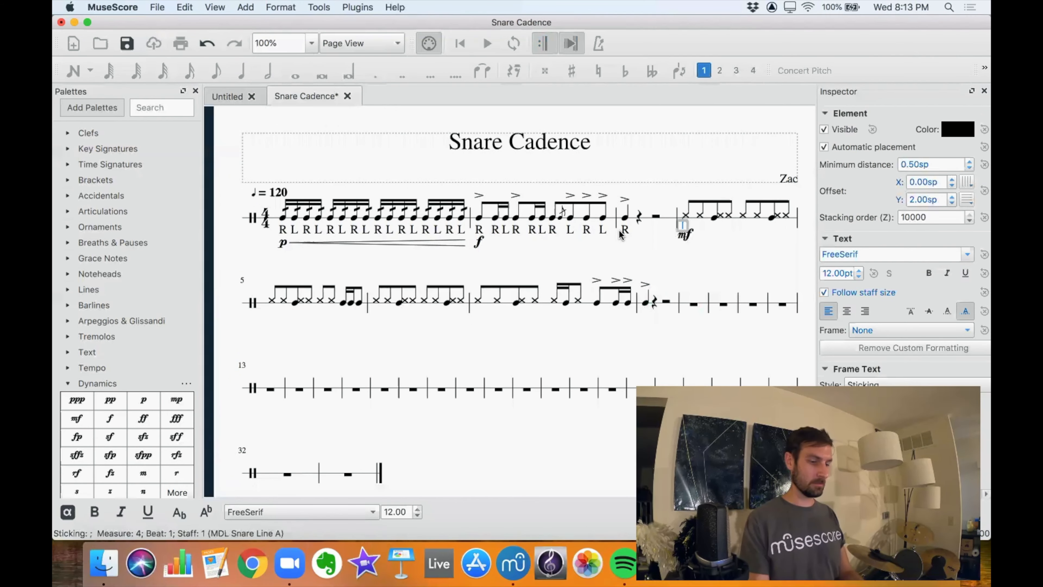
{"action": "type", "text": "r r B "}
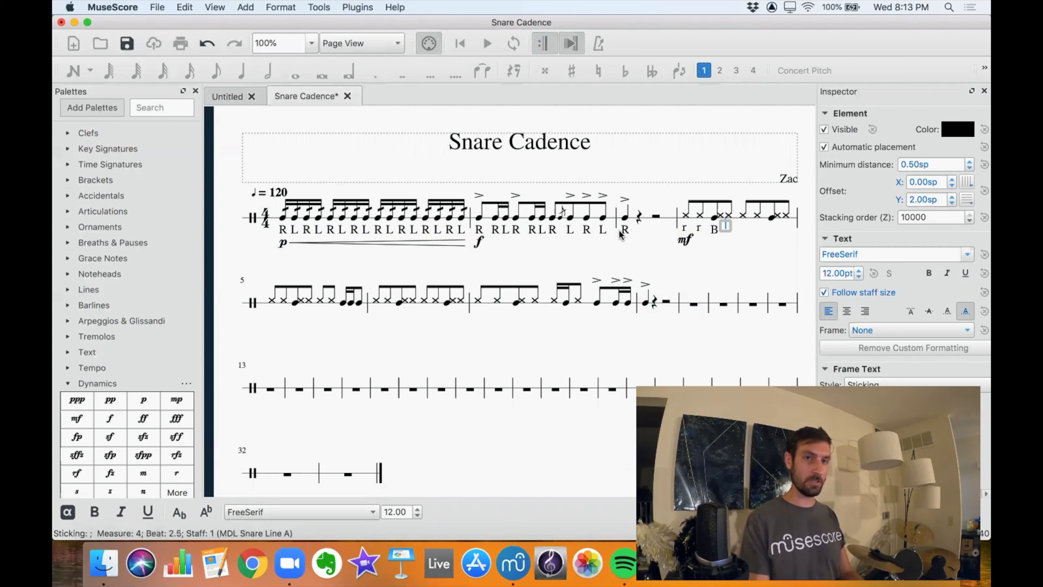
{"action": "type", "text": "r"}
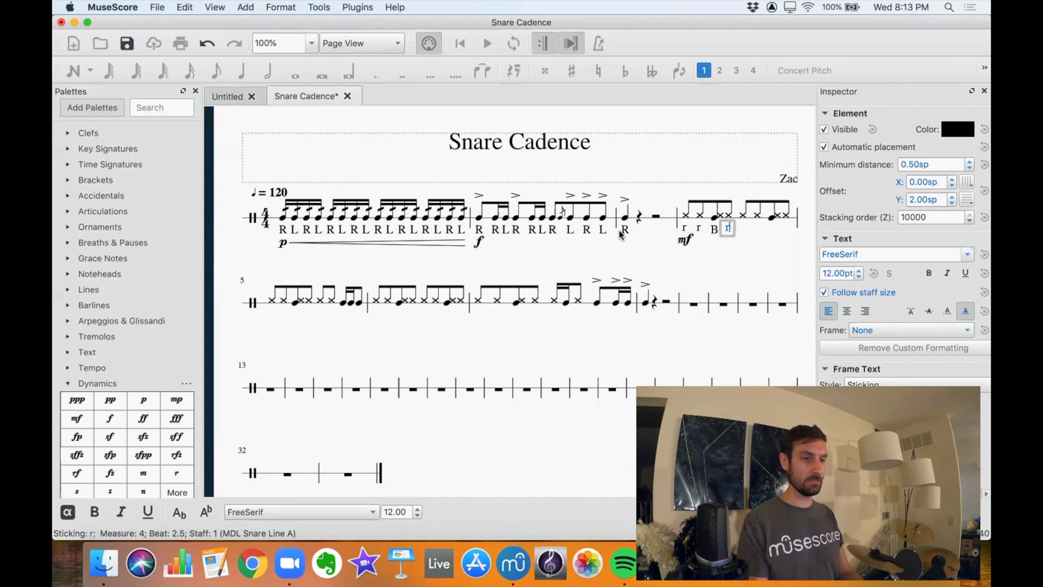
{"action": "type", "text": " r r B r r B"}
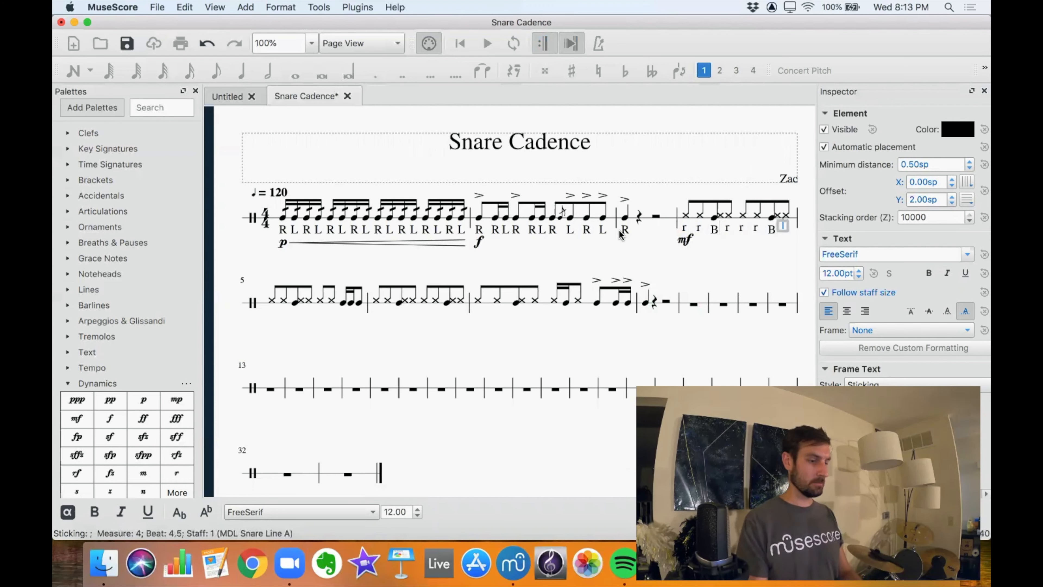
{"action": "type", "text": " r B r r r R L R r r B r r r B r r r B r r L r R R L R"}
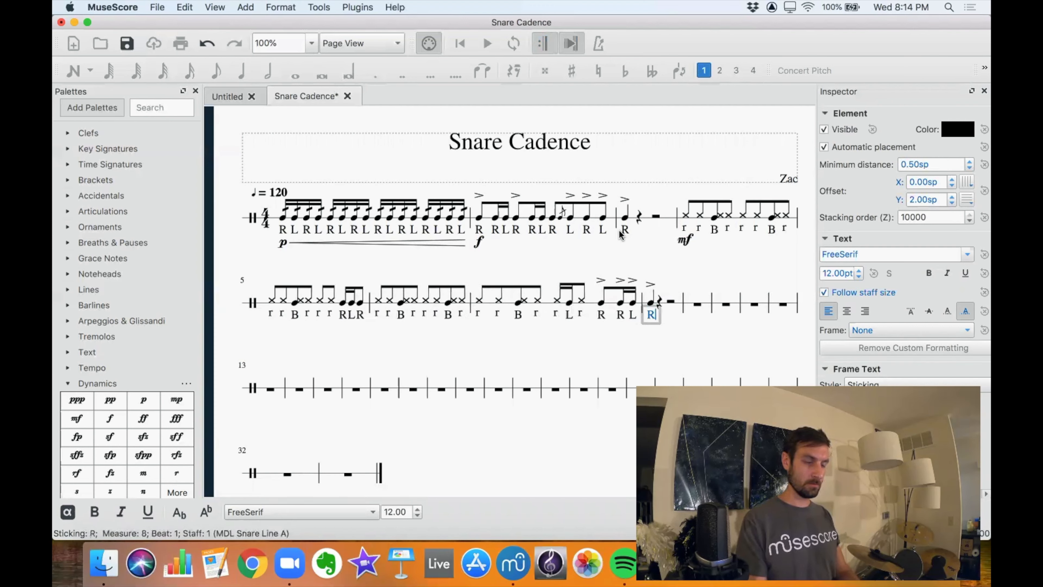
Finish the sticking: r on measure 4's last note, rrBrrrRLR in measure 5, rrBrrrBr in measure 6, rrBrrLrRRL in measure 7 and R in measure 8.
{"action": "left_click", "coordinate": [698, 305]}
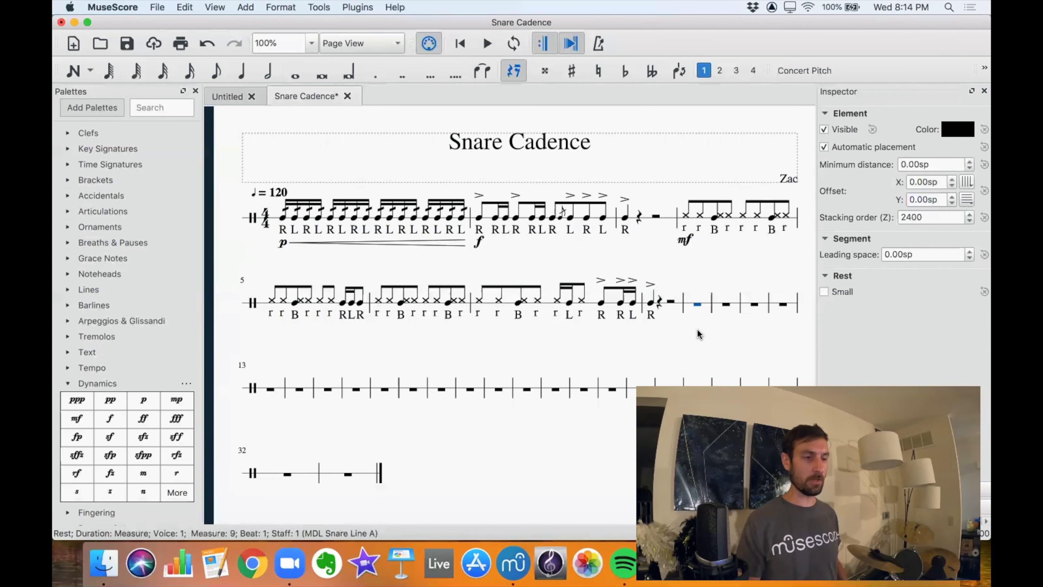
{"action": "key", "text": "Escape"}
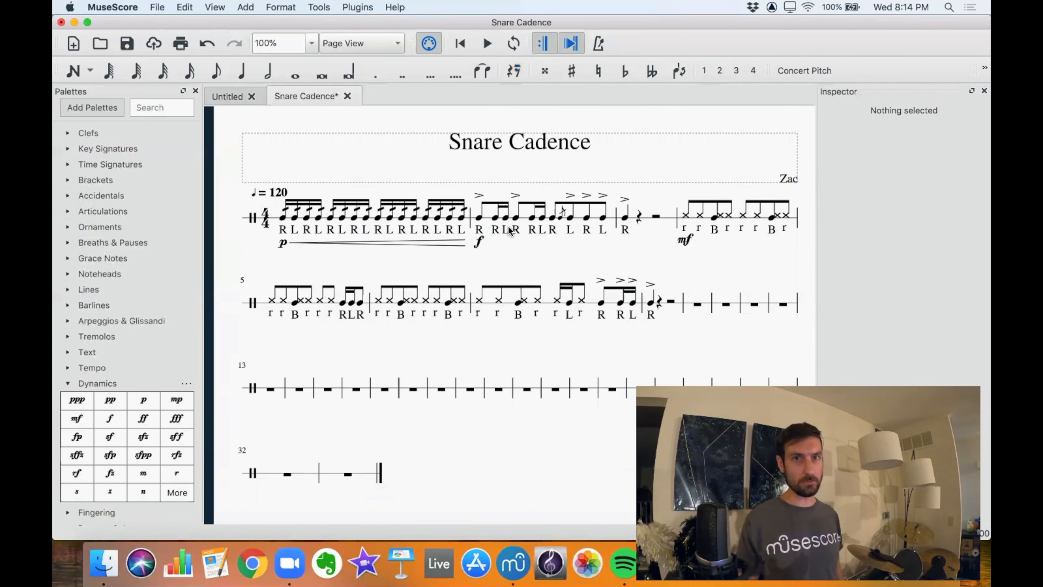
{"action": "scroll", "coordinate": [501, 259], "scroll_direction": "down", "scroll_amount": 2}
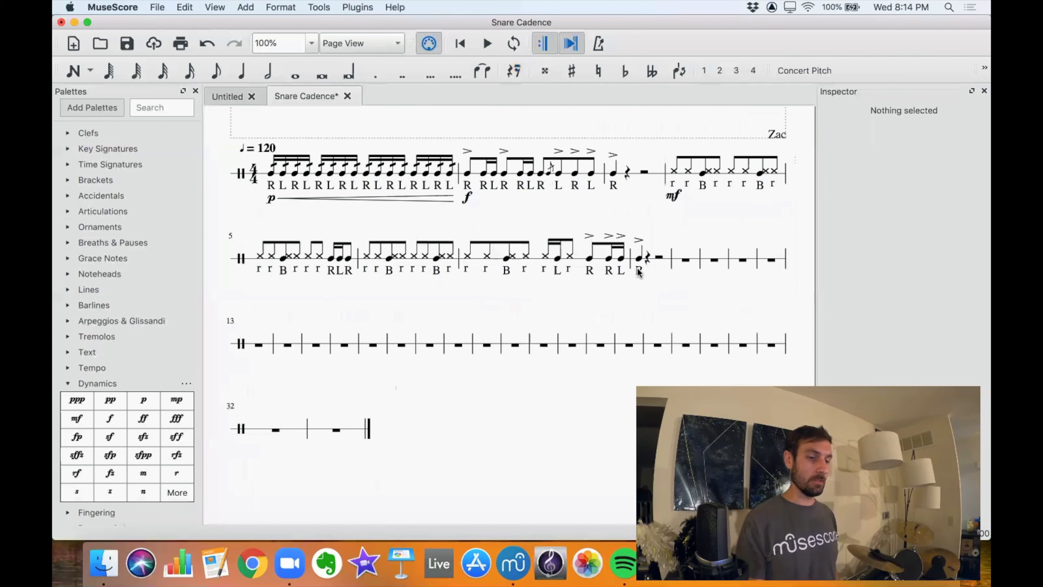
{"action": "left_click", "coordinate": [682, 261]}
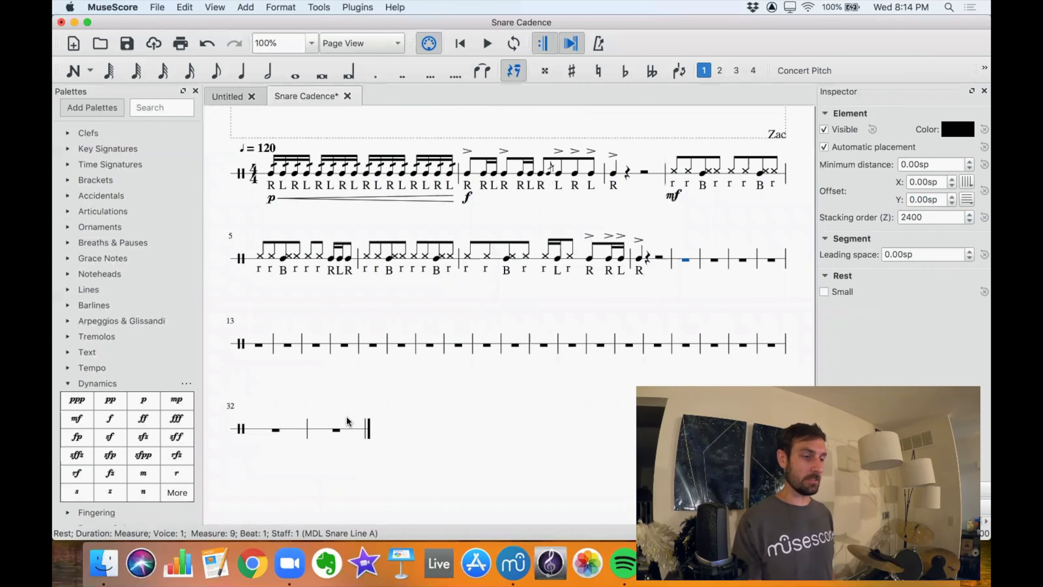
{"action": "left_click", "coordinate": [337, 432], "text": "shift"}
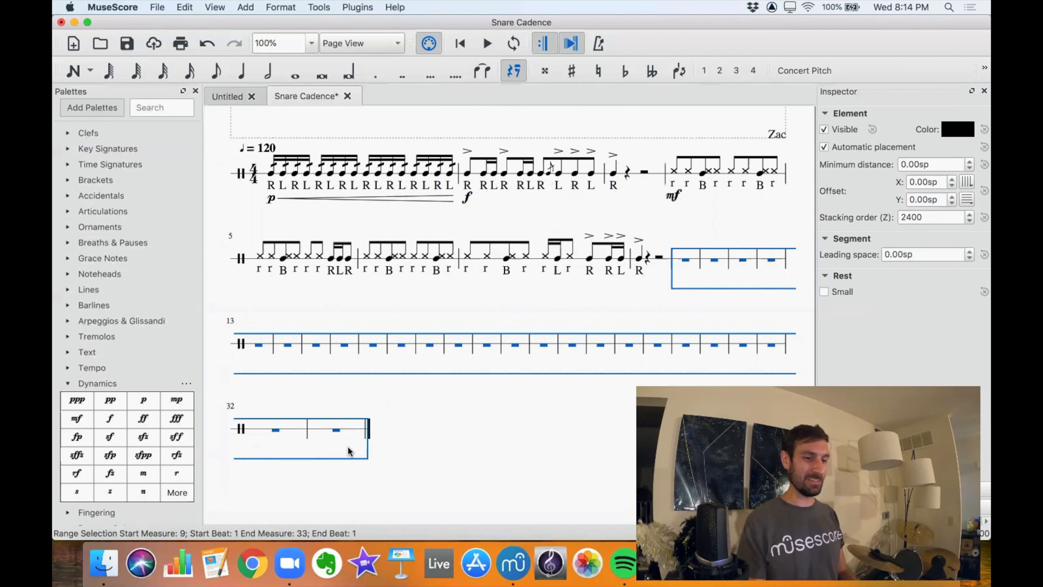
{"action": "key", "text": "Escape"}
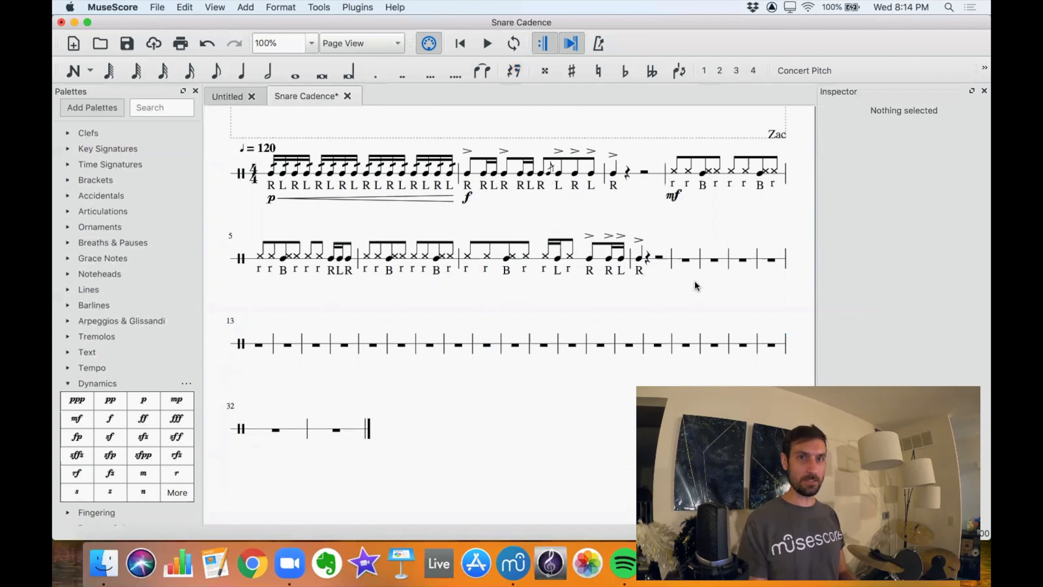